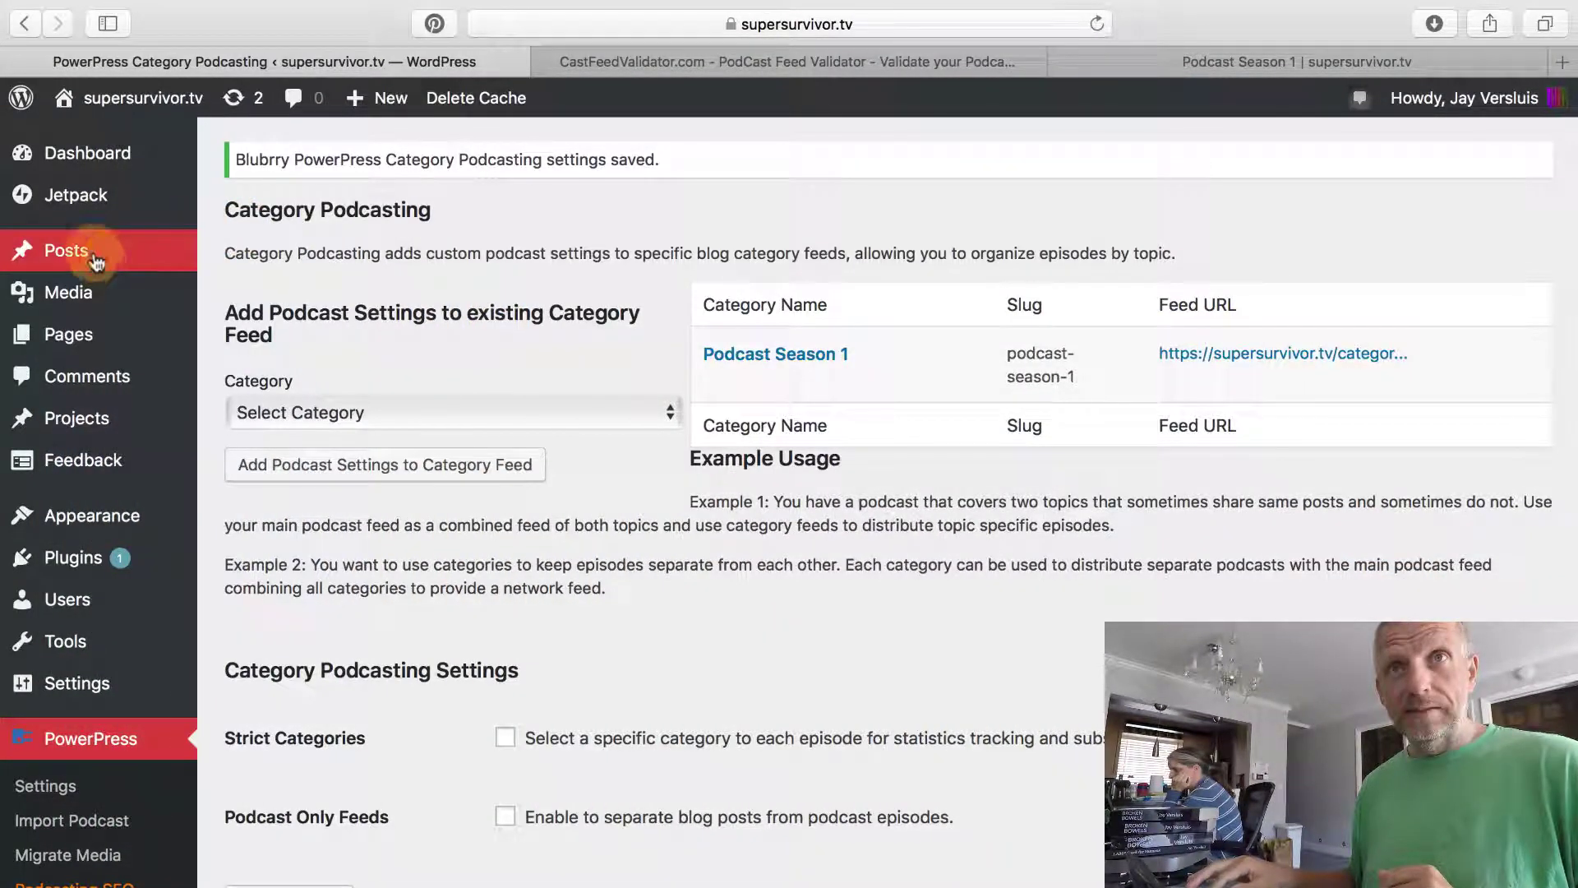
# Open the All Posts list from the Posts menu in the admin sidebar.
pyautogui.moveTo(64, 254)
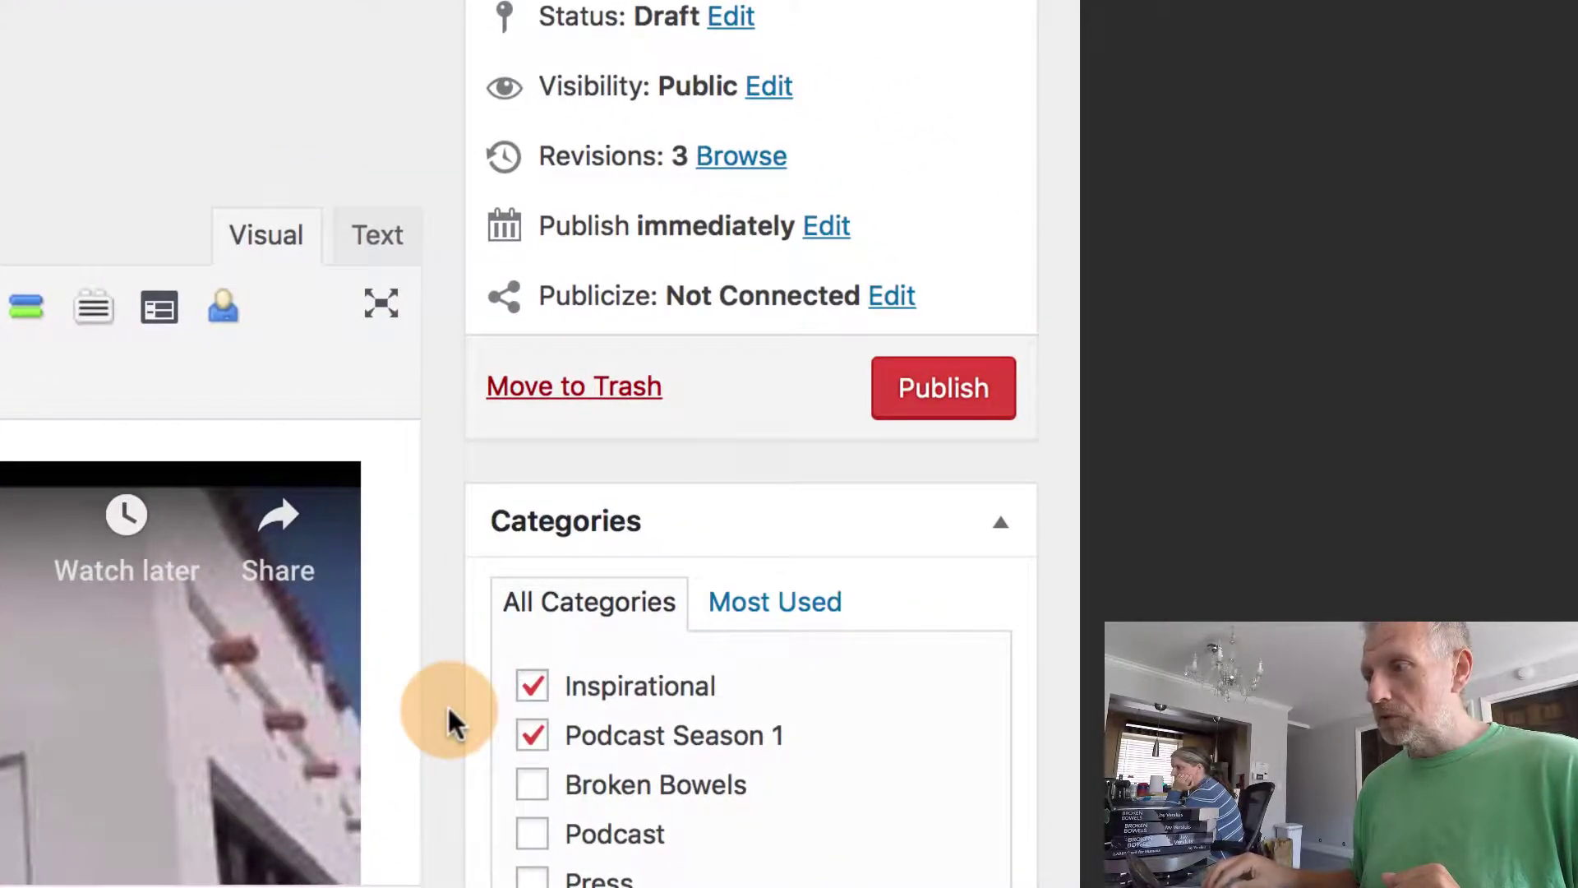
# Scroll the Nobel Prize draft down to its Podcast Episode box.
pyautogui.scroll(-5, 570, 731)
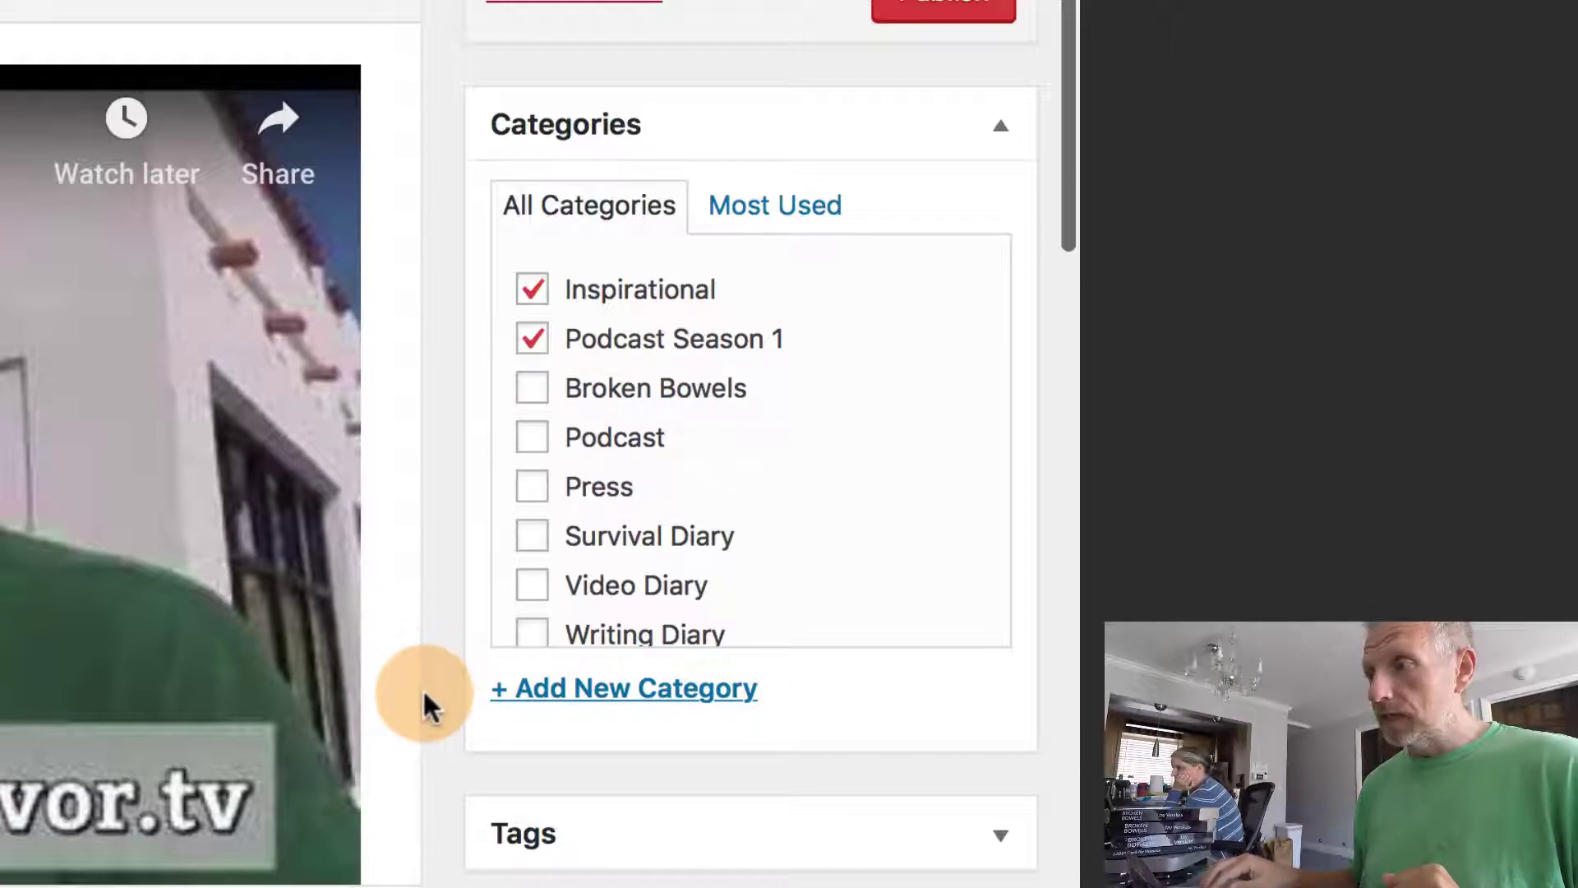
pyautogui.scroll(-8, 699, 452)
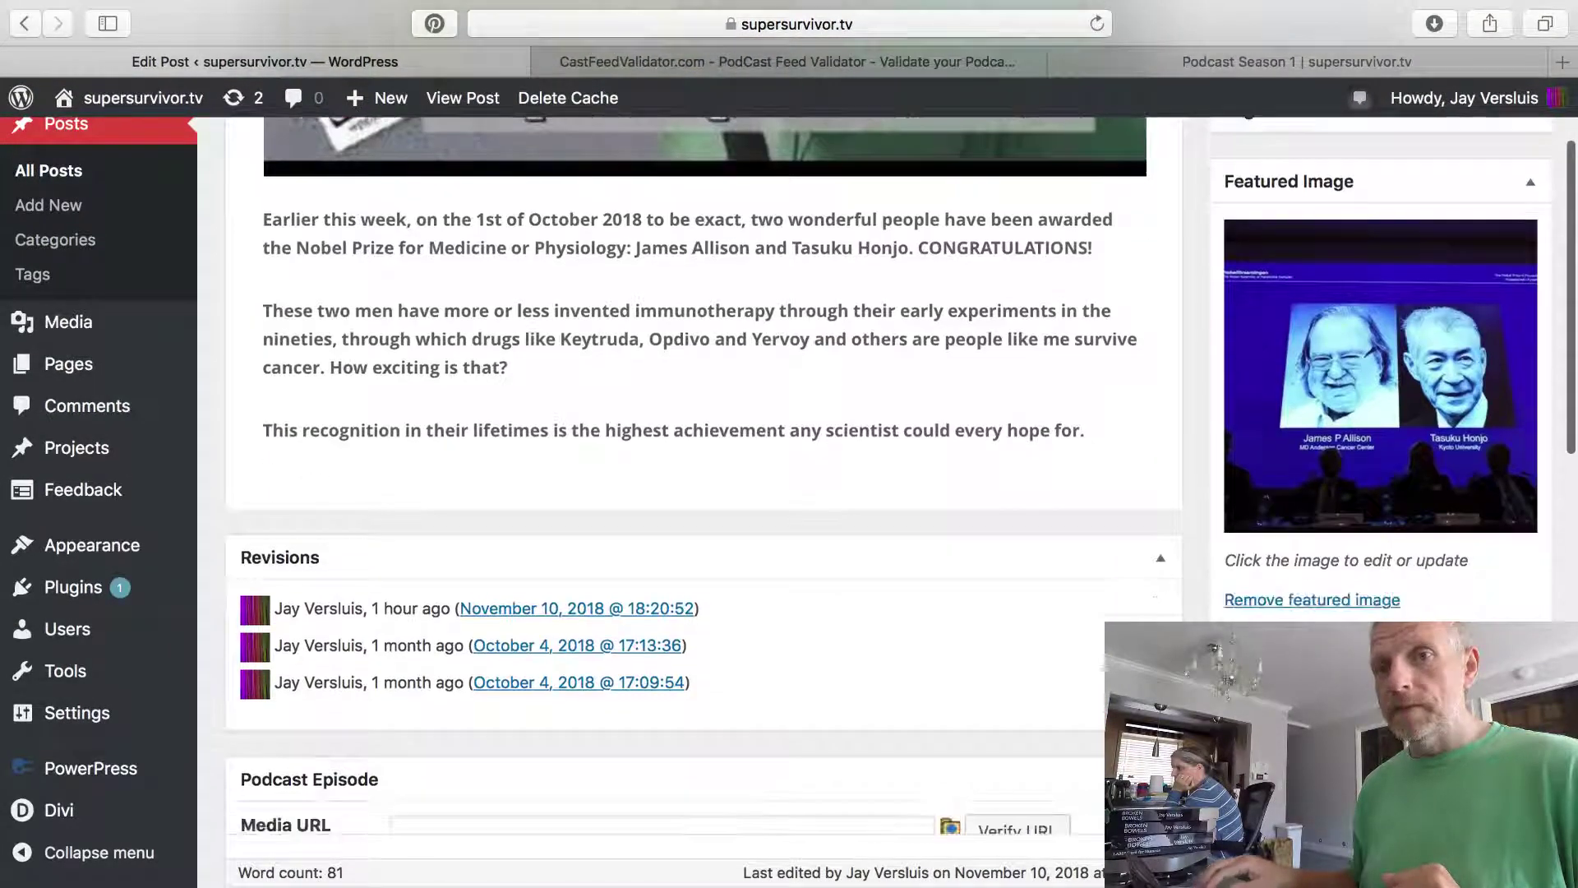
pyautogui.scroll(-1, 699, 493)
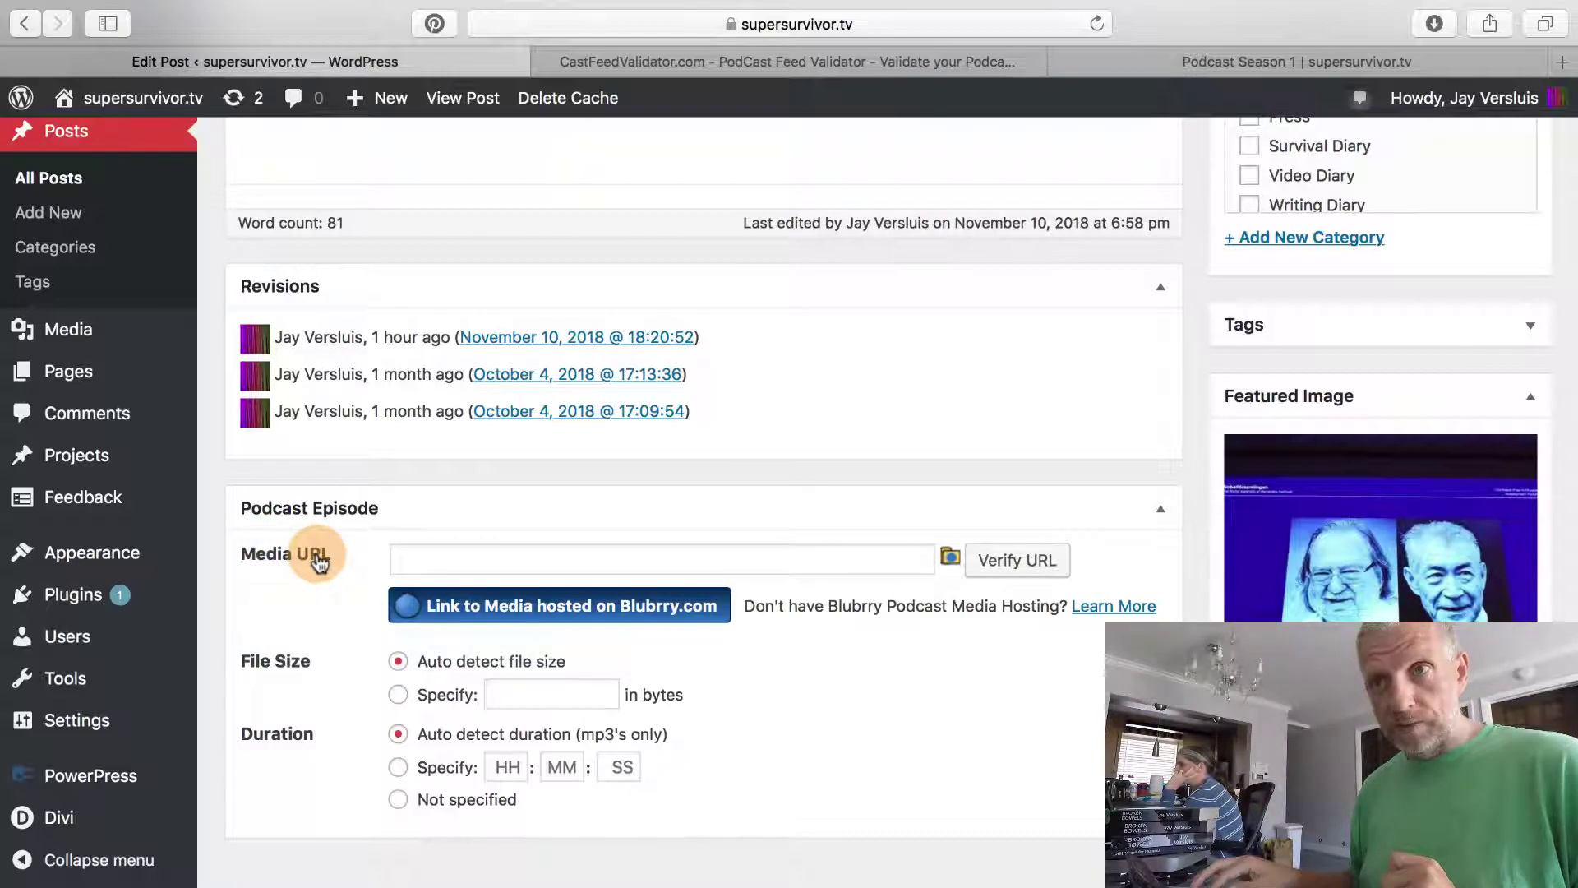
pyautogui.click(487, 566)
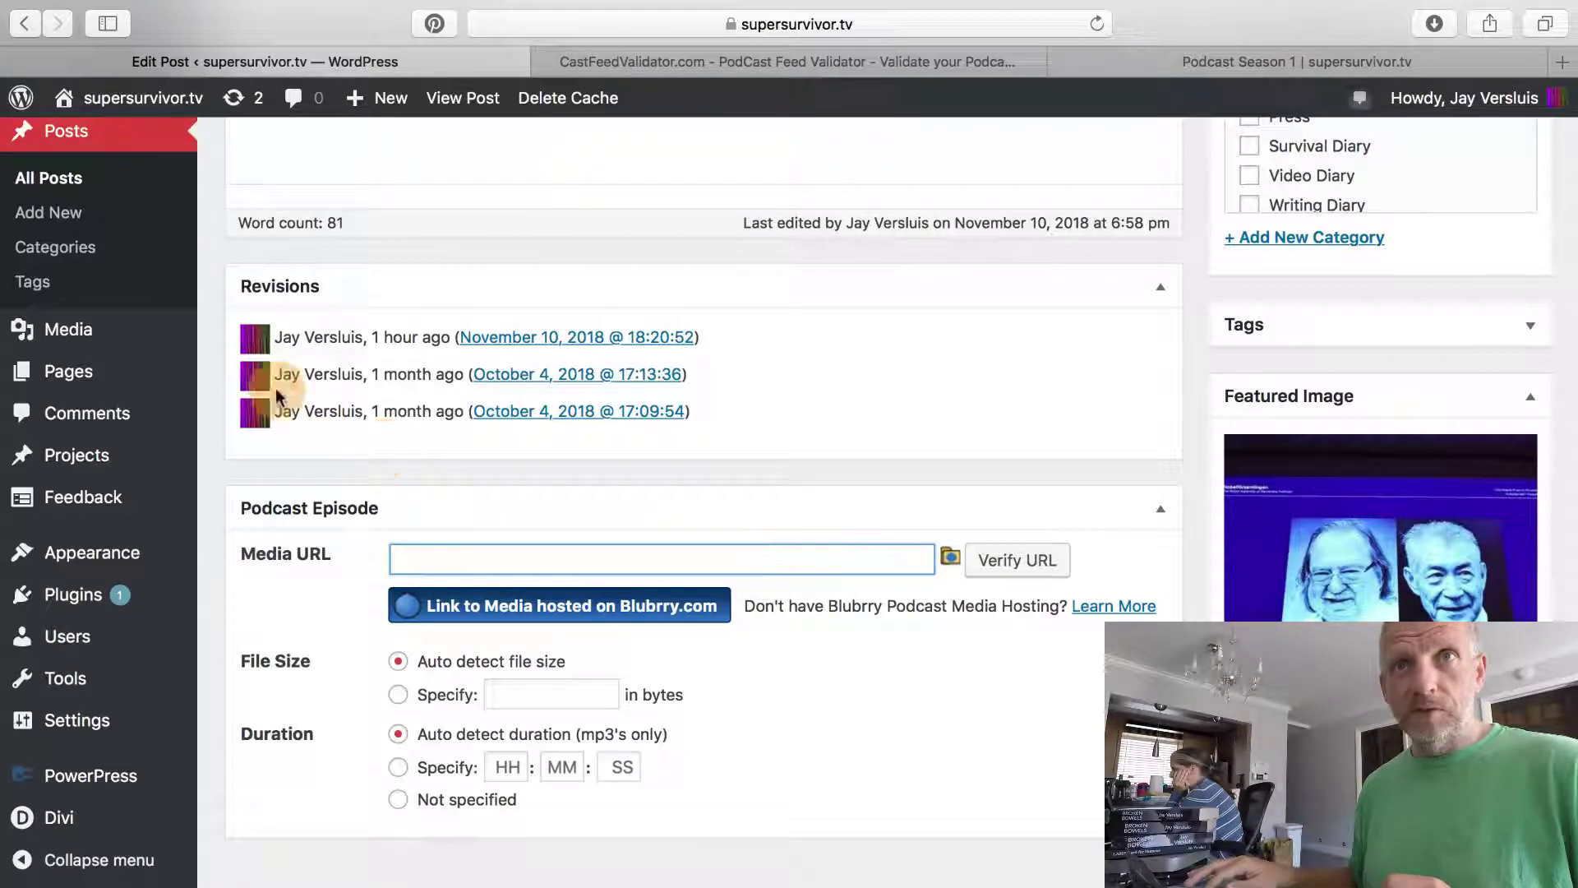
# Open Media > Add New in a new browser tab.
pyautogui.moveTo(84, 329)
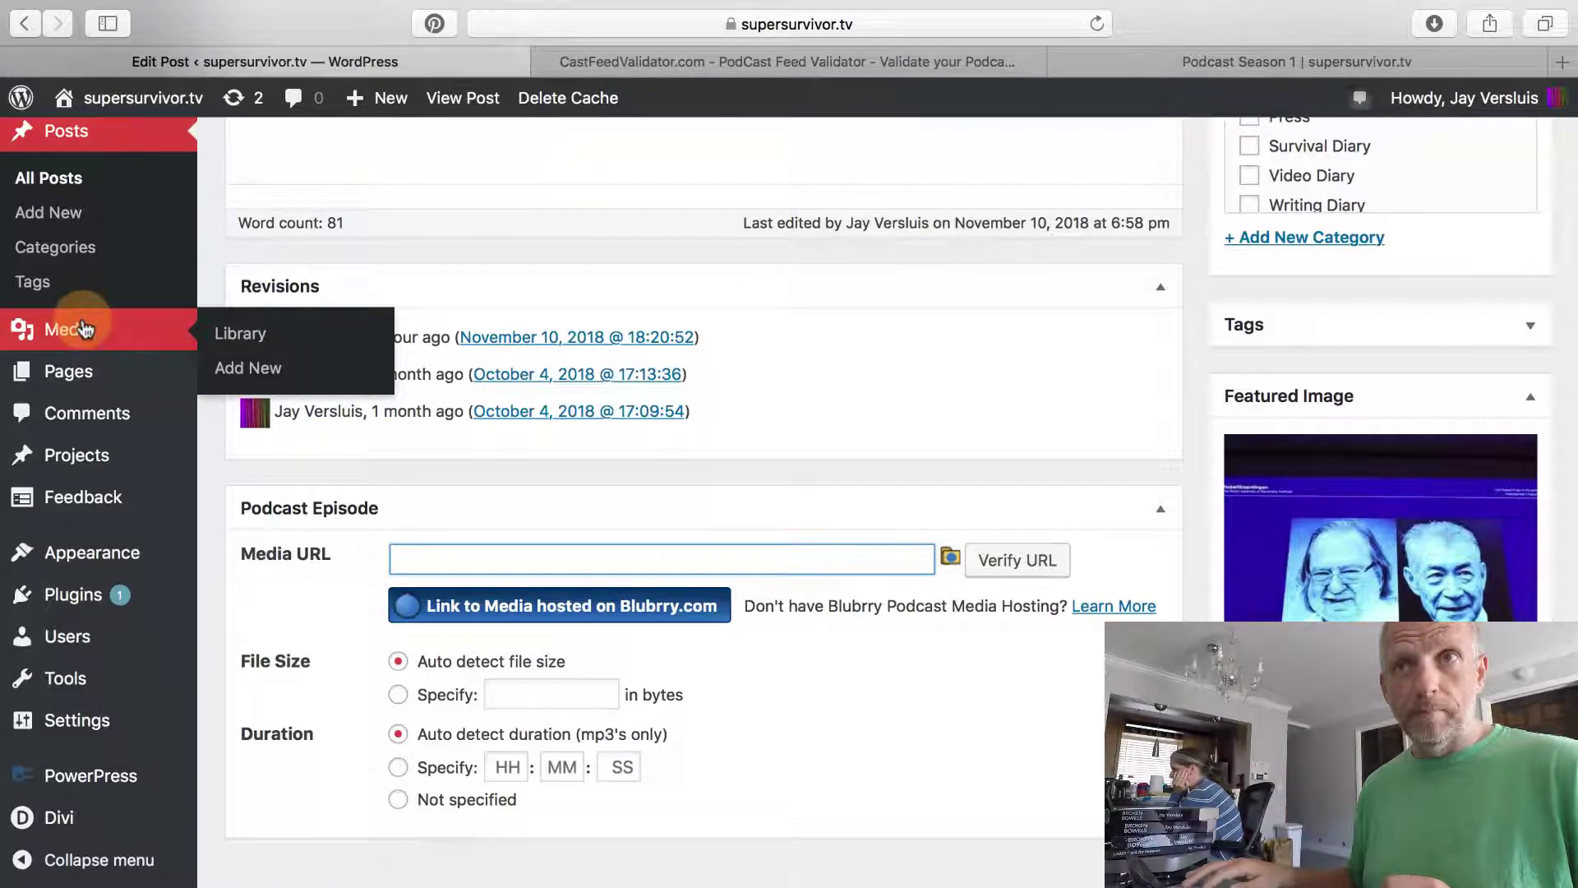
pyautogui.keyDown('super'); pyautogui.click(251, 372); pyautogui.keyUp('super')
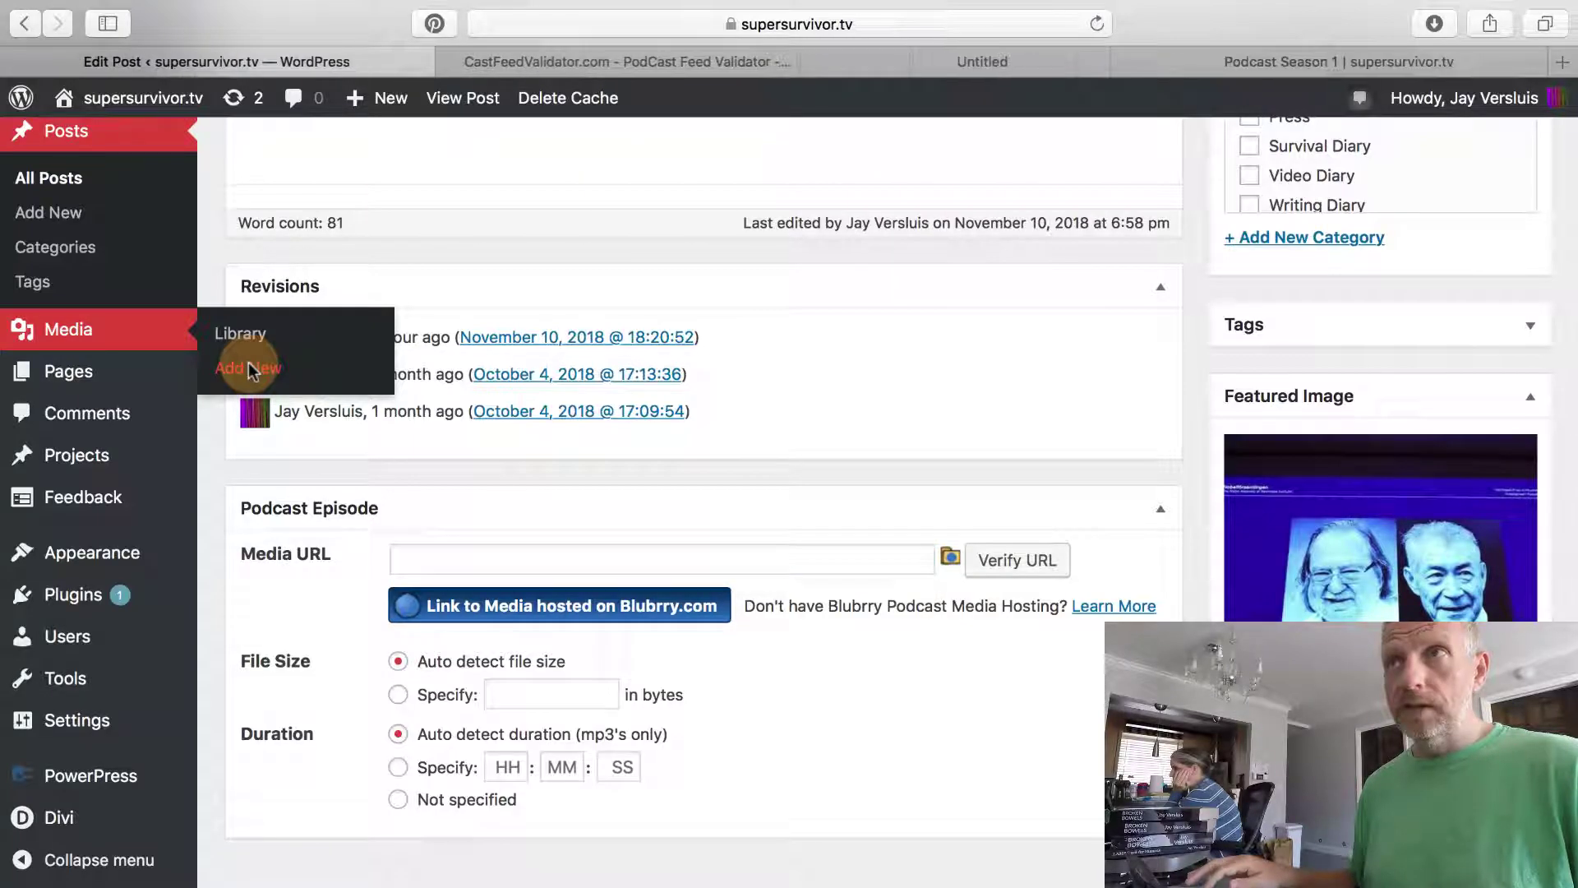
pyautogui.click(1008, 66)
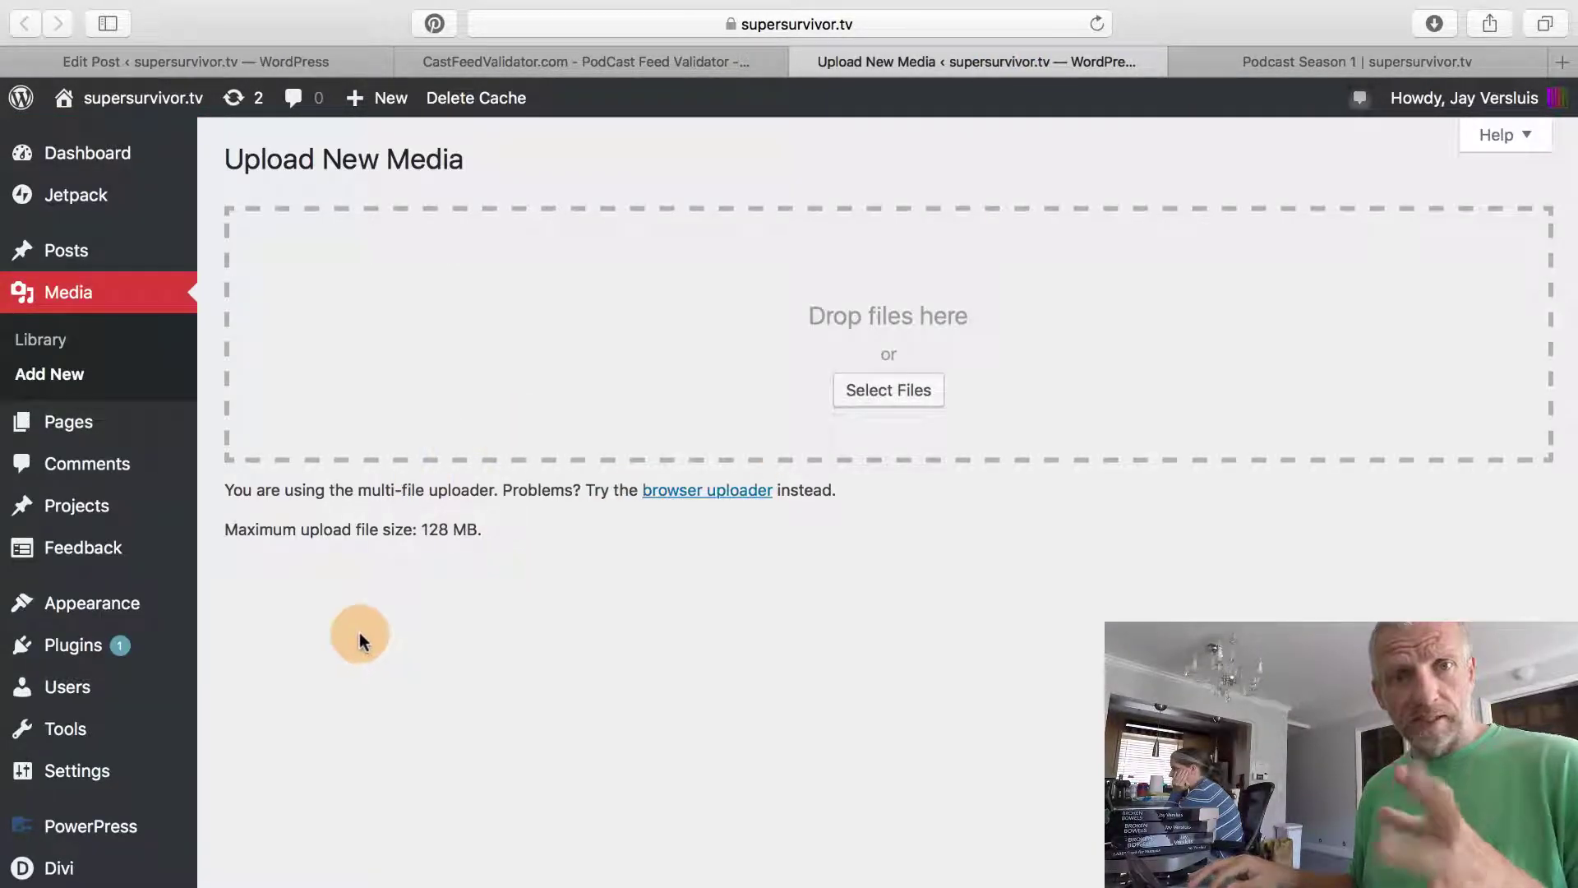
# Upload 101 Nobel Reax.mp3 from Gold 4TB > audio > Super Survivor Season 1.
pyautogui.click(894, 400)
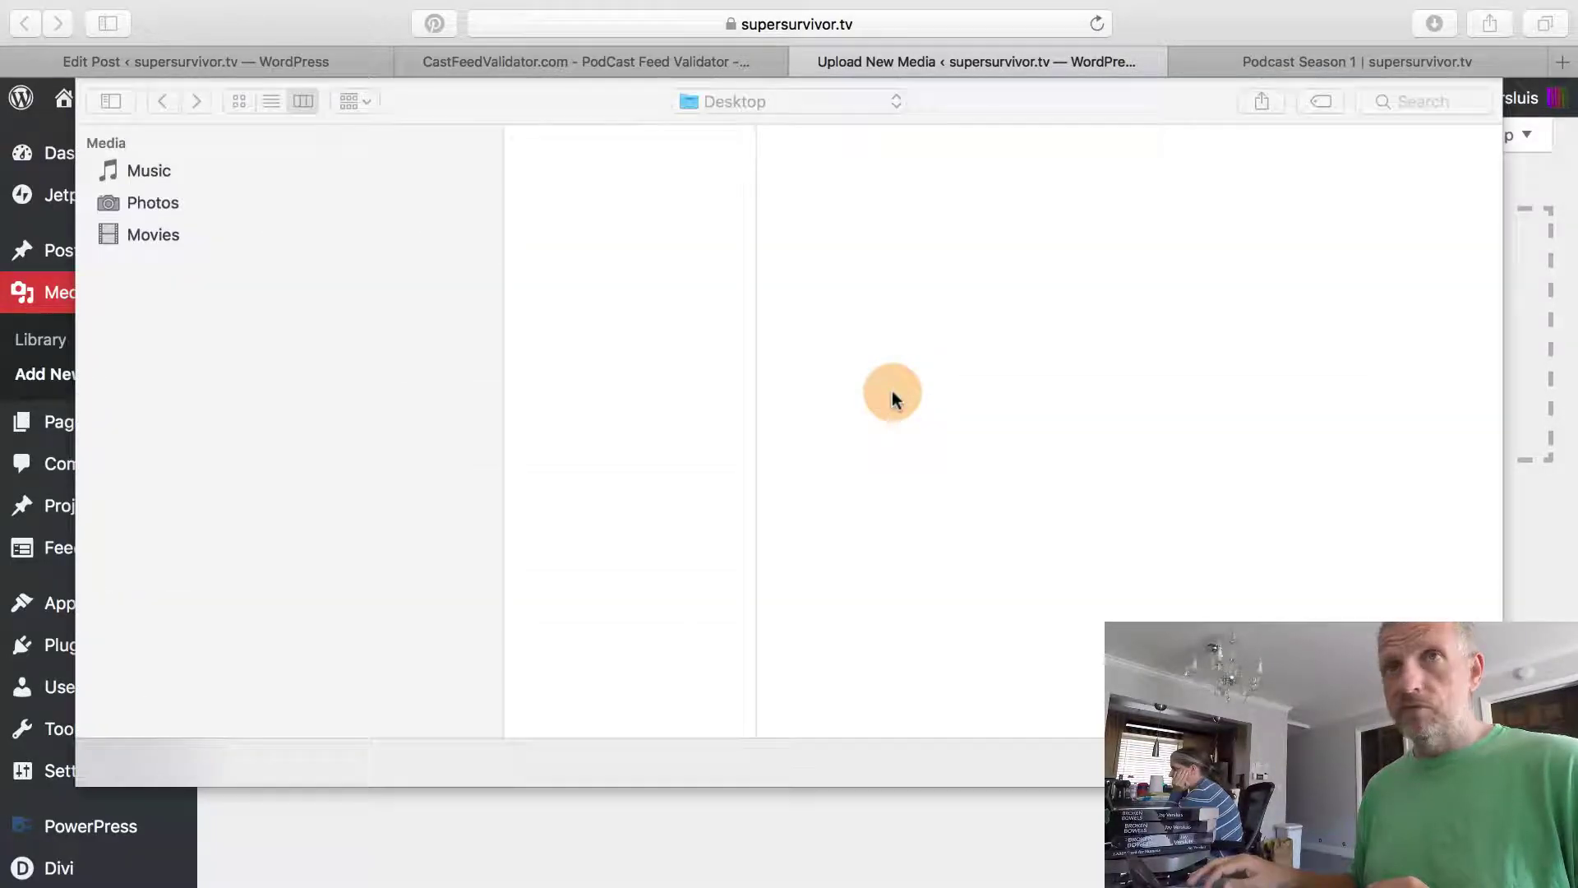
pyautogui.scroll(-3, 264, 503)
pyautogui.scroll(-2, 264, 503)
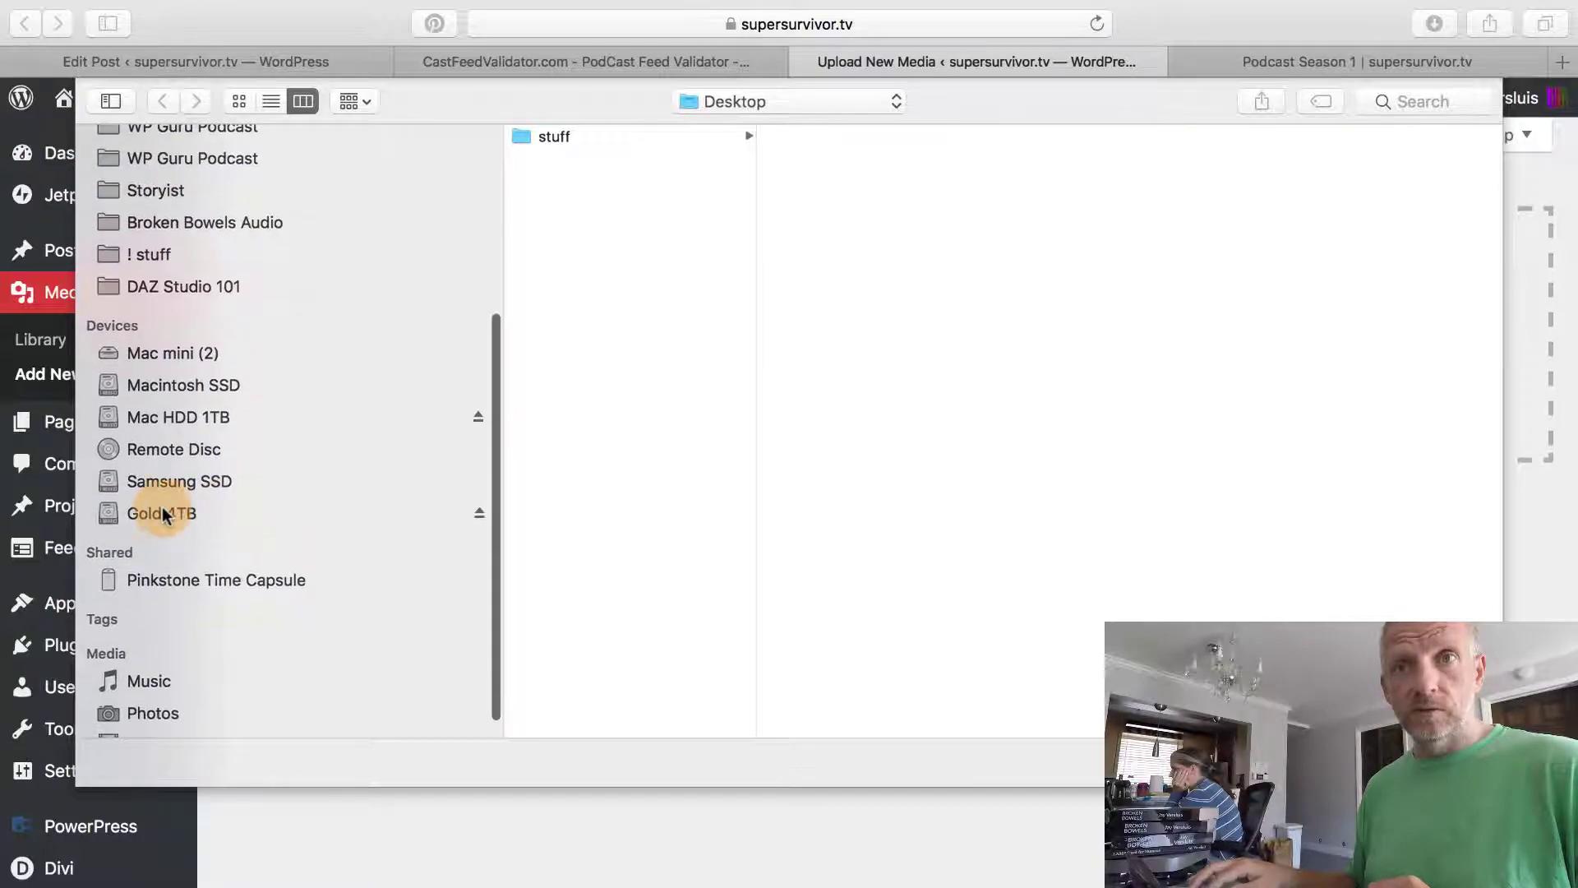
pyautogui.click(162, 513)
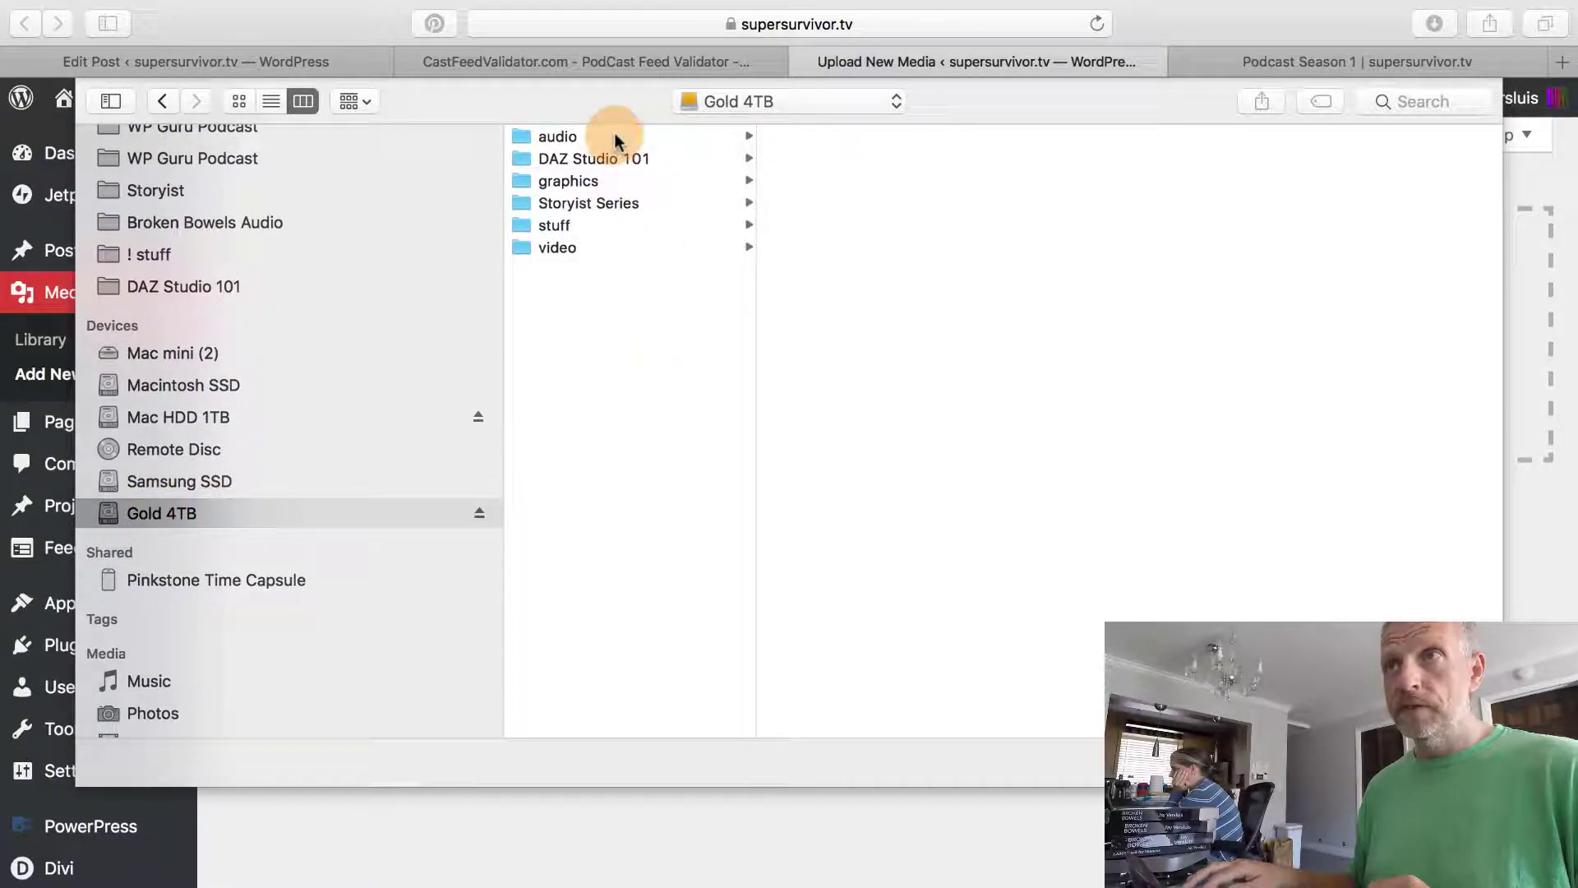
pyautogui.click(608, 136)
pyautogui.click(902, 205)
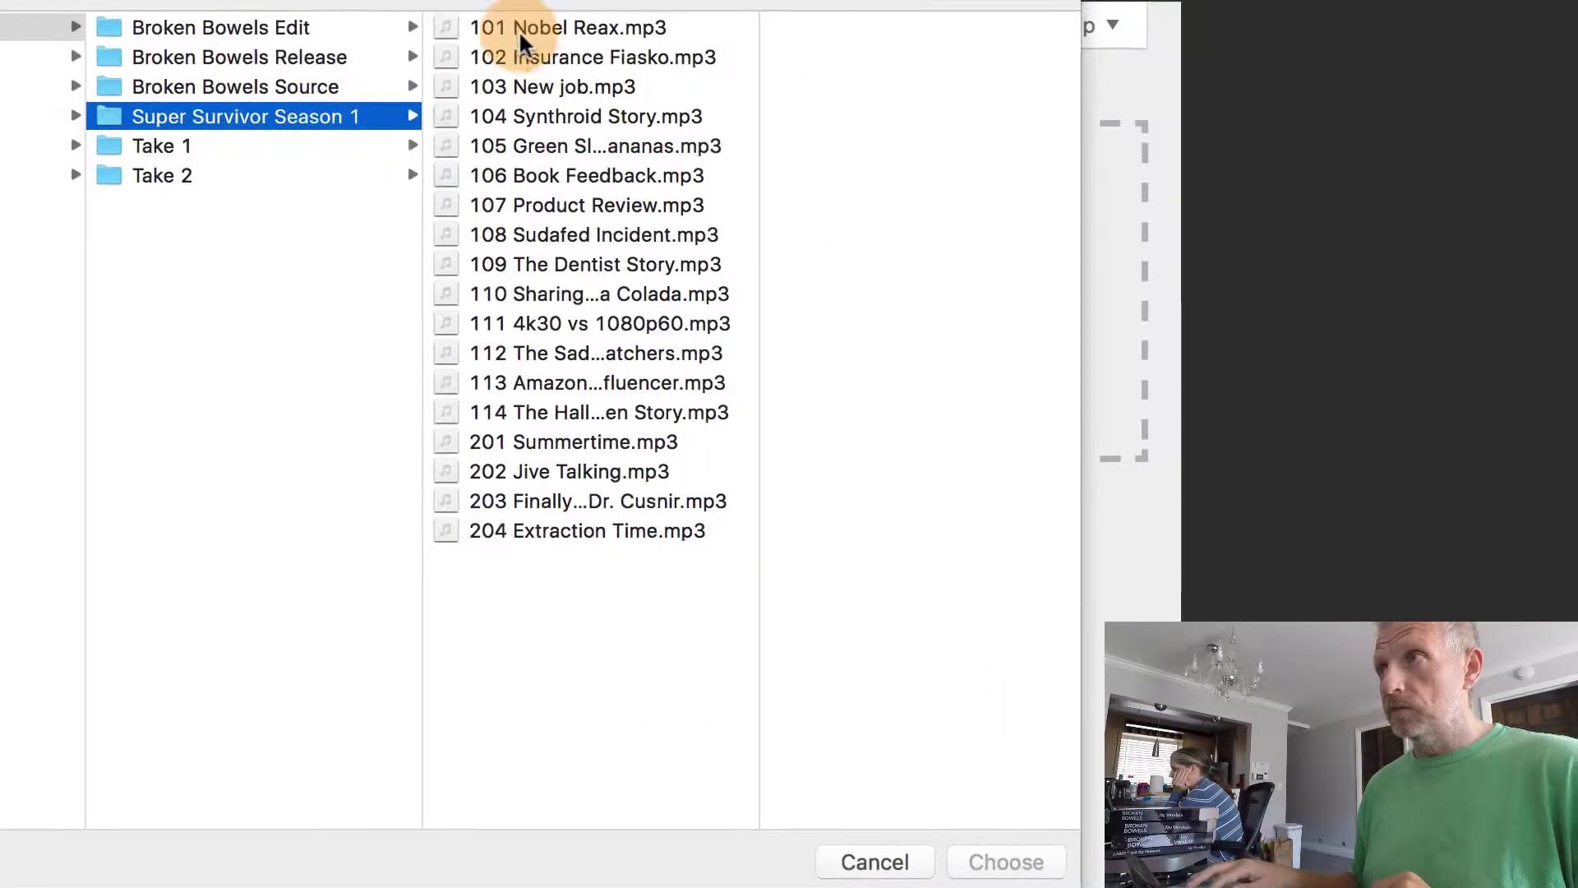
pyautogui.click(540, 27)
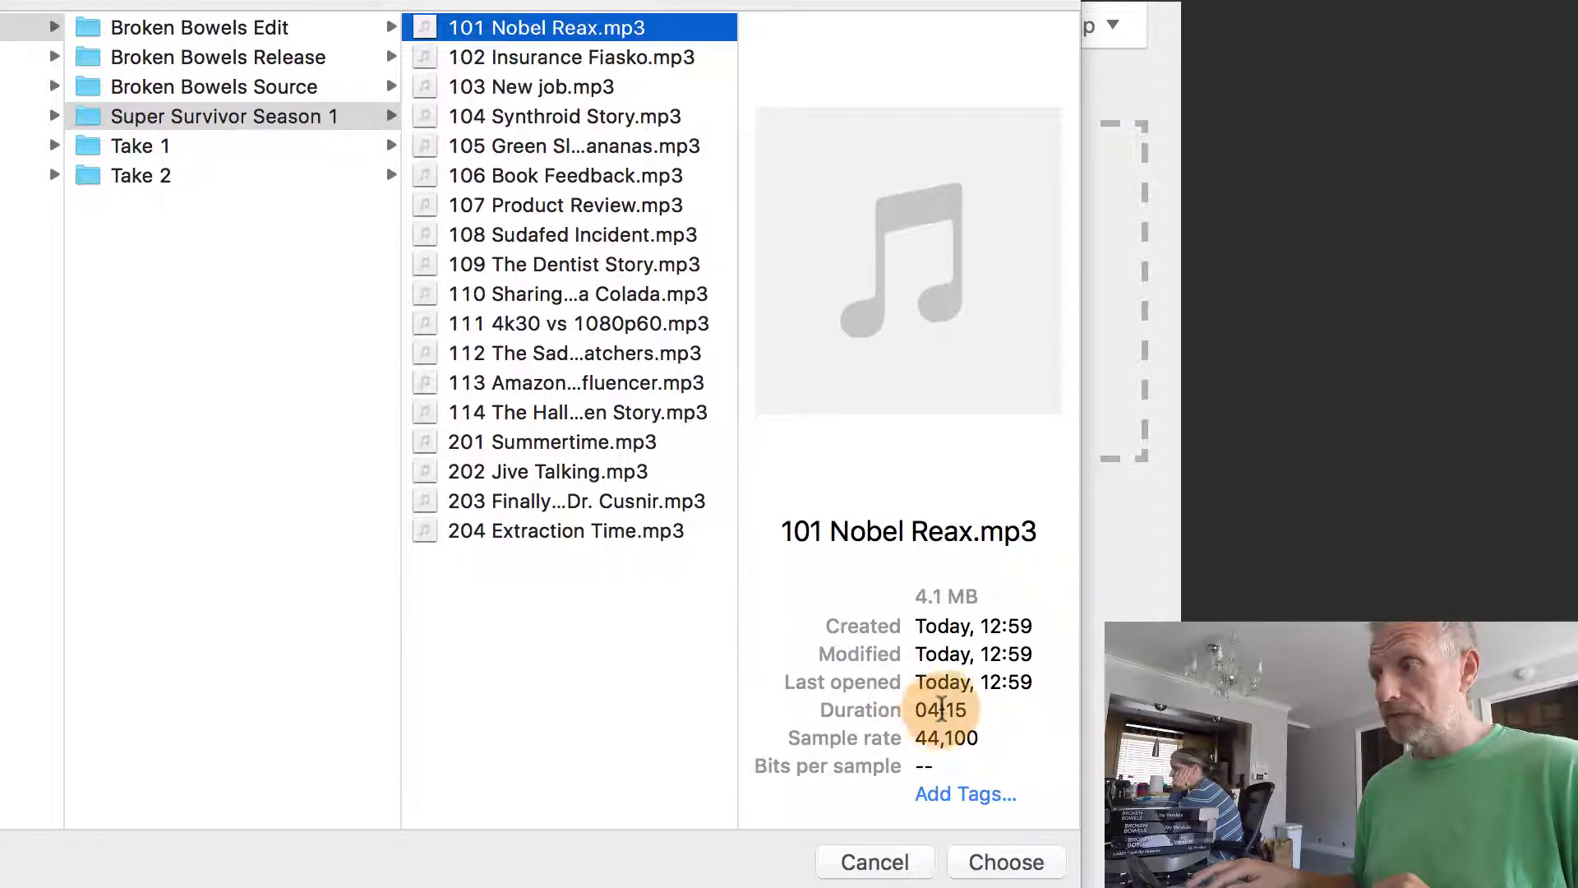
pyautogui.click(1005, 862)
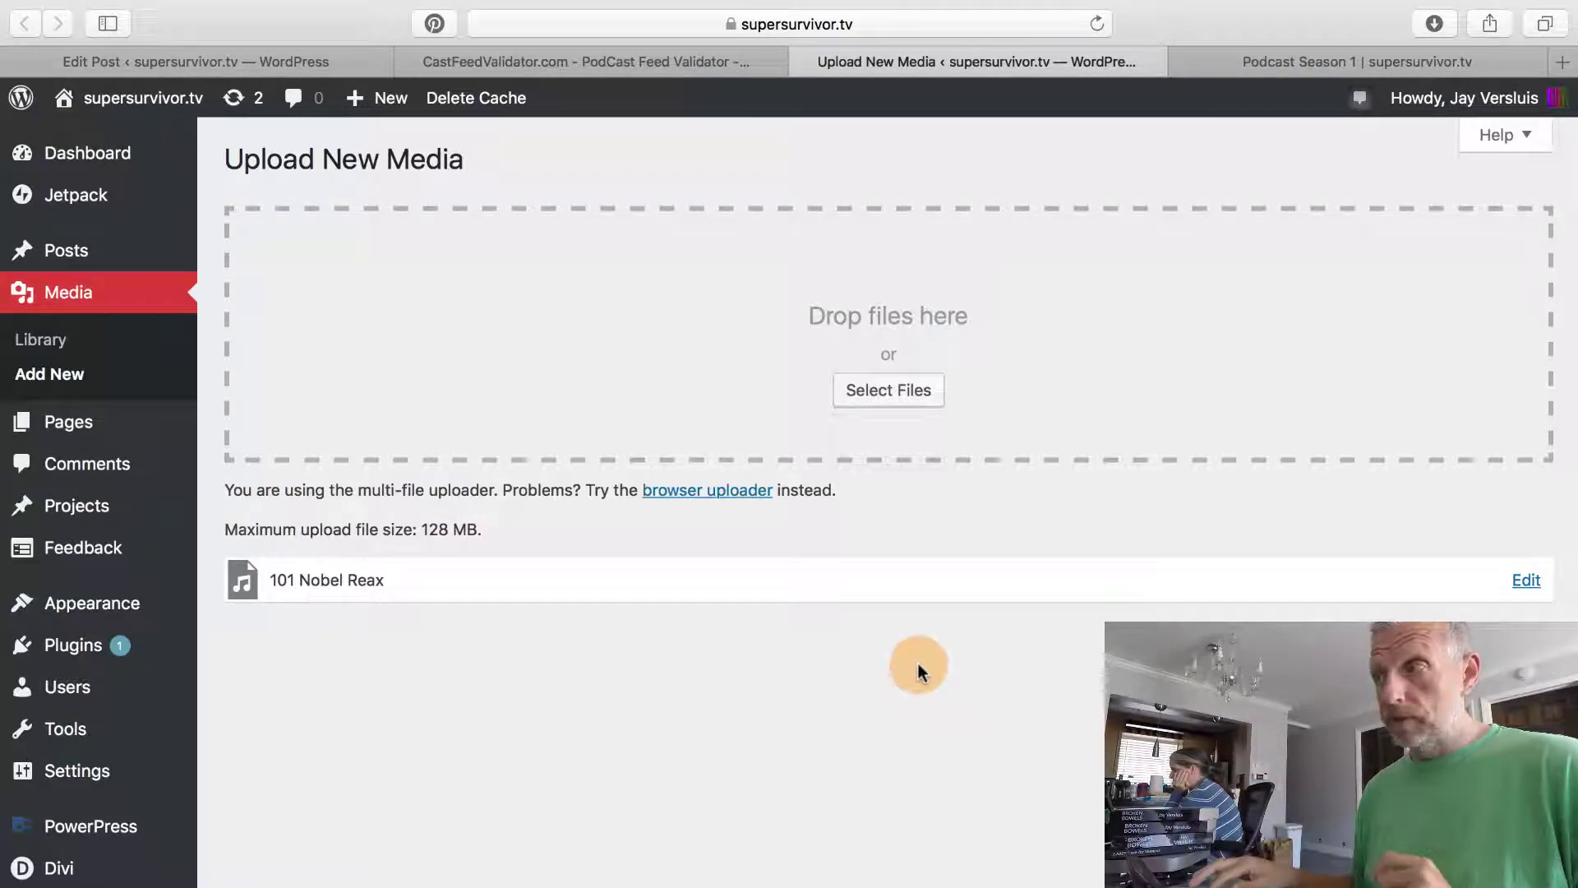
# Copy the File URL from 101 Nobel Reax's Edit Media page, then close that page.
pyautogui.click(1526, 581)
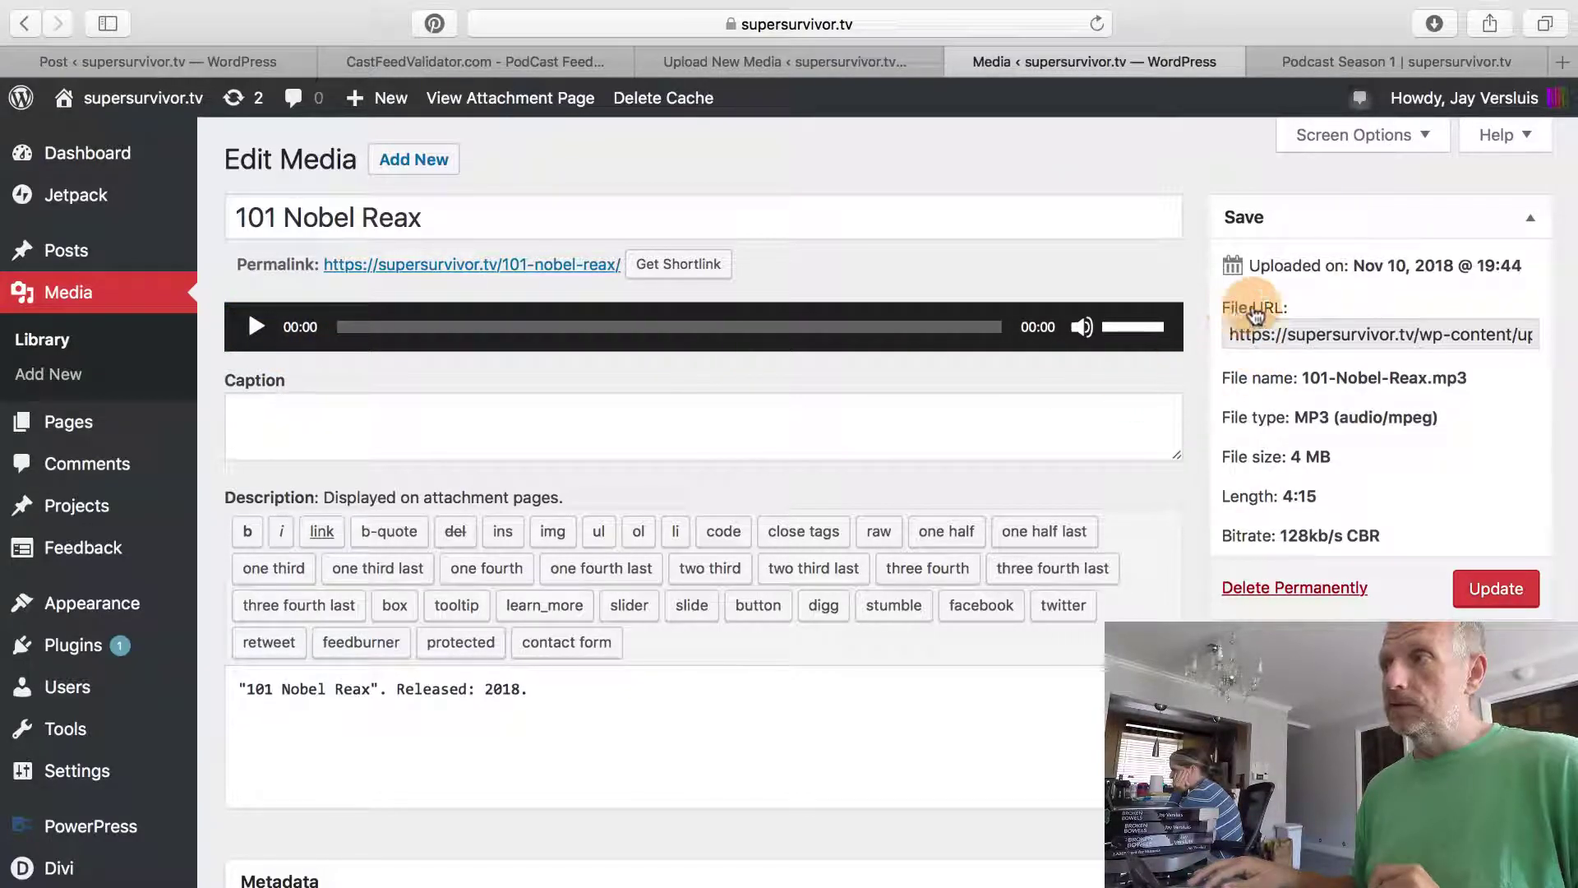
pyautogui.click(1304, 337)
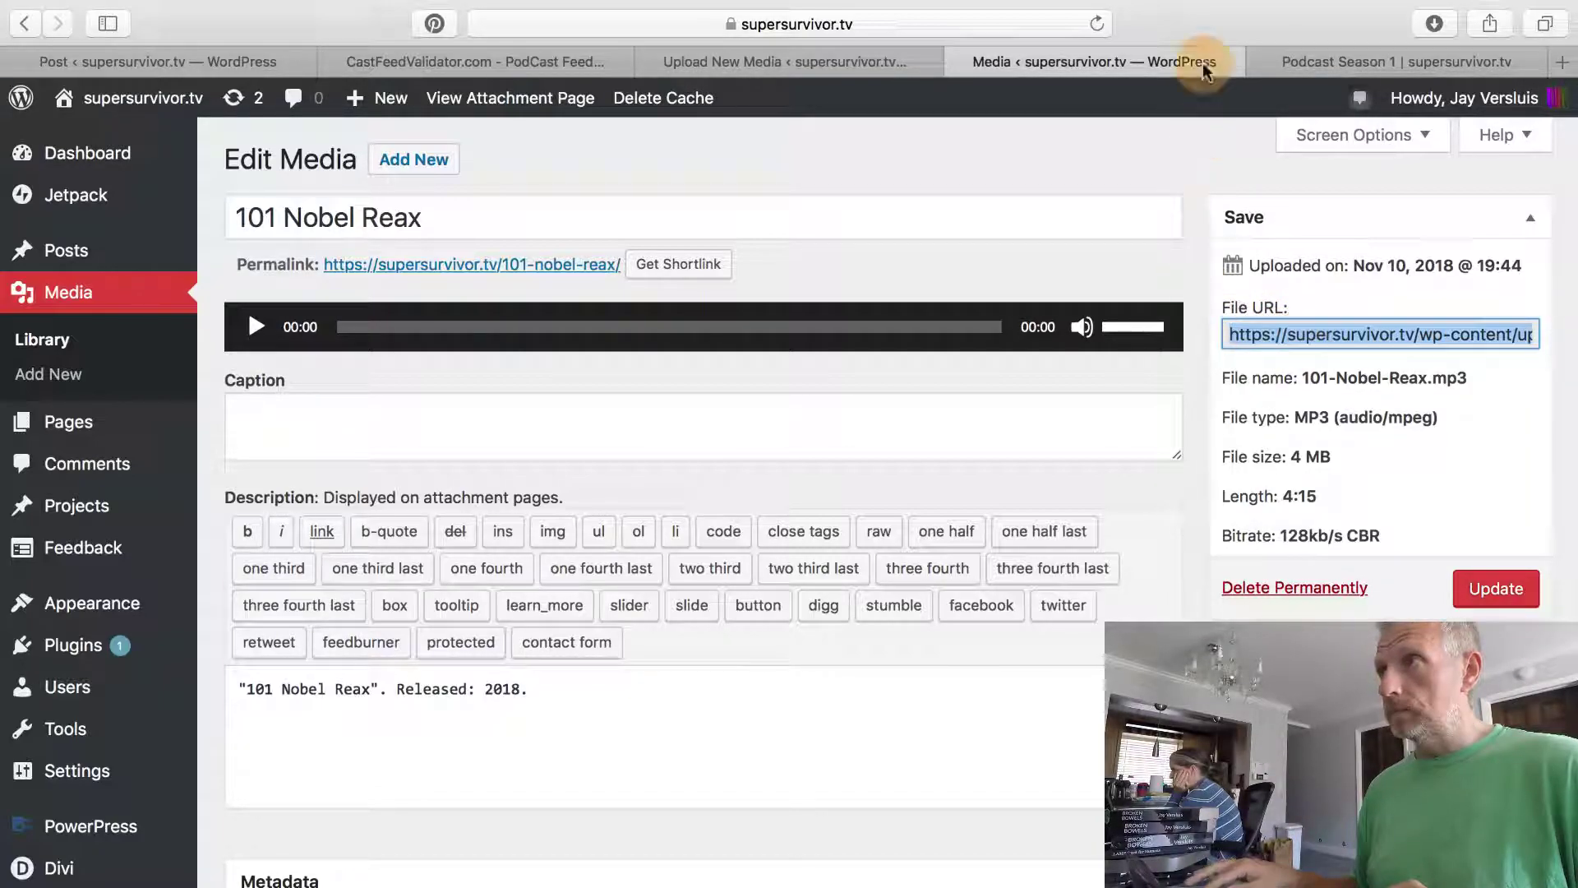
pyautogui.click(959, 62)
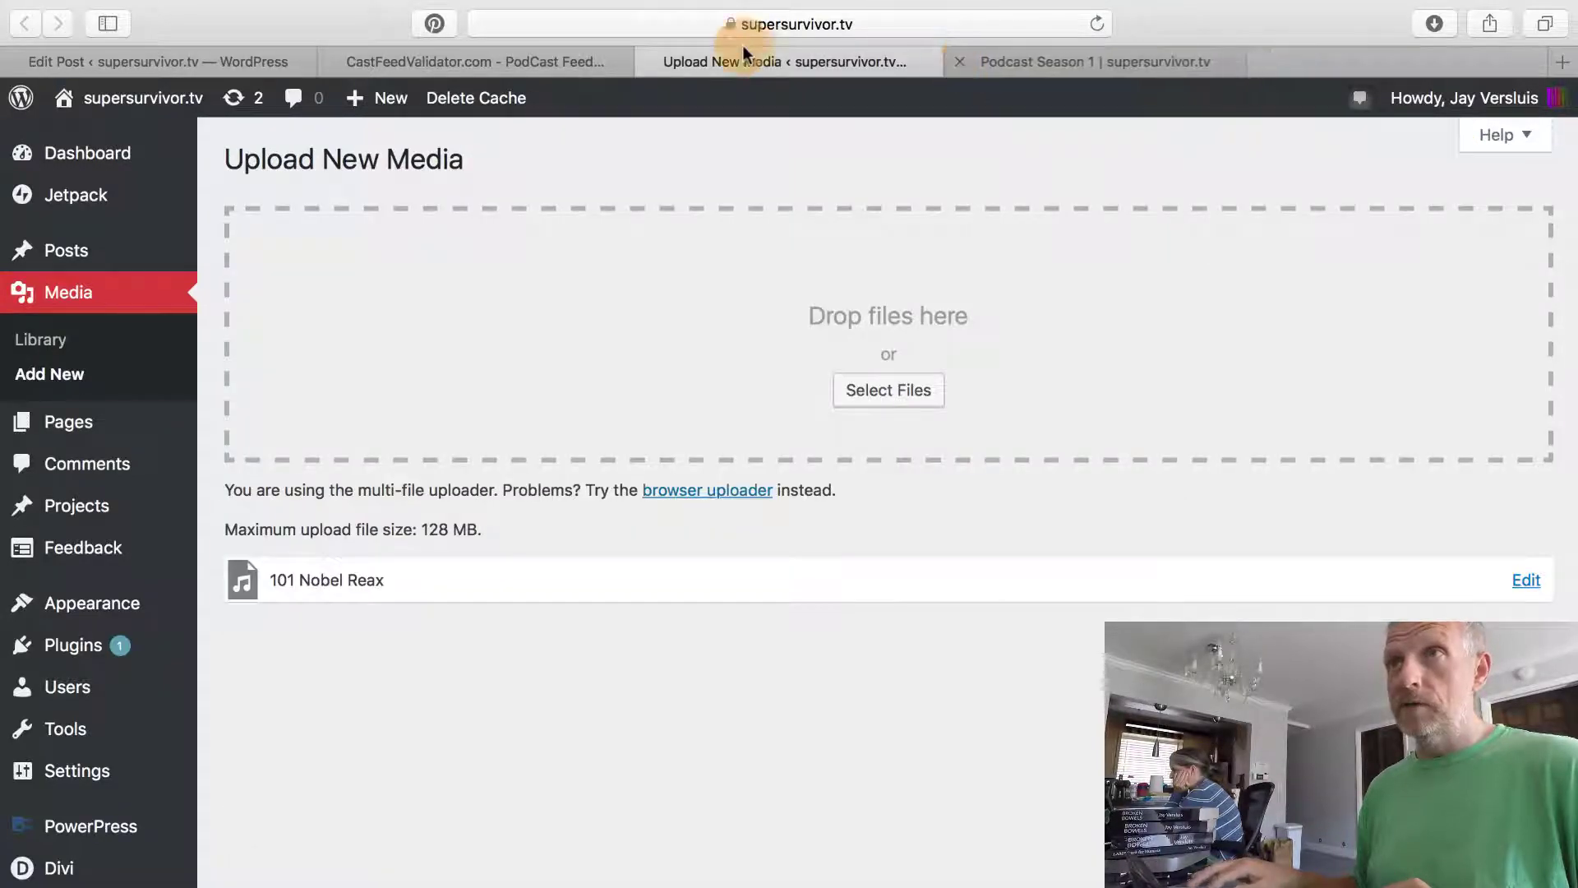
# Paste the file URL into the post's Media URL and verify it: 4082432 bytes, 4:15.
pyautogui.click(277, 61)
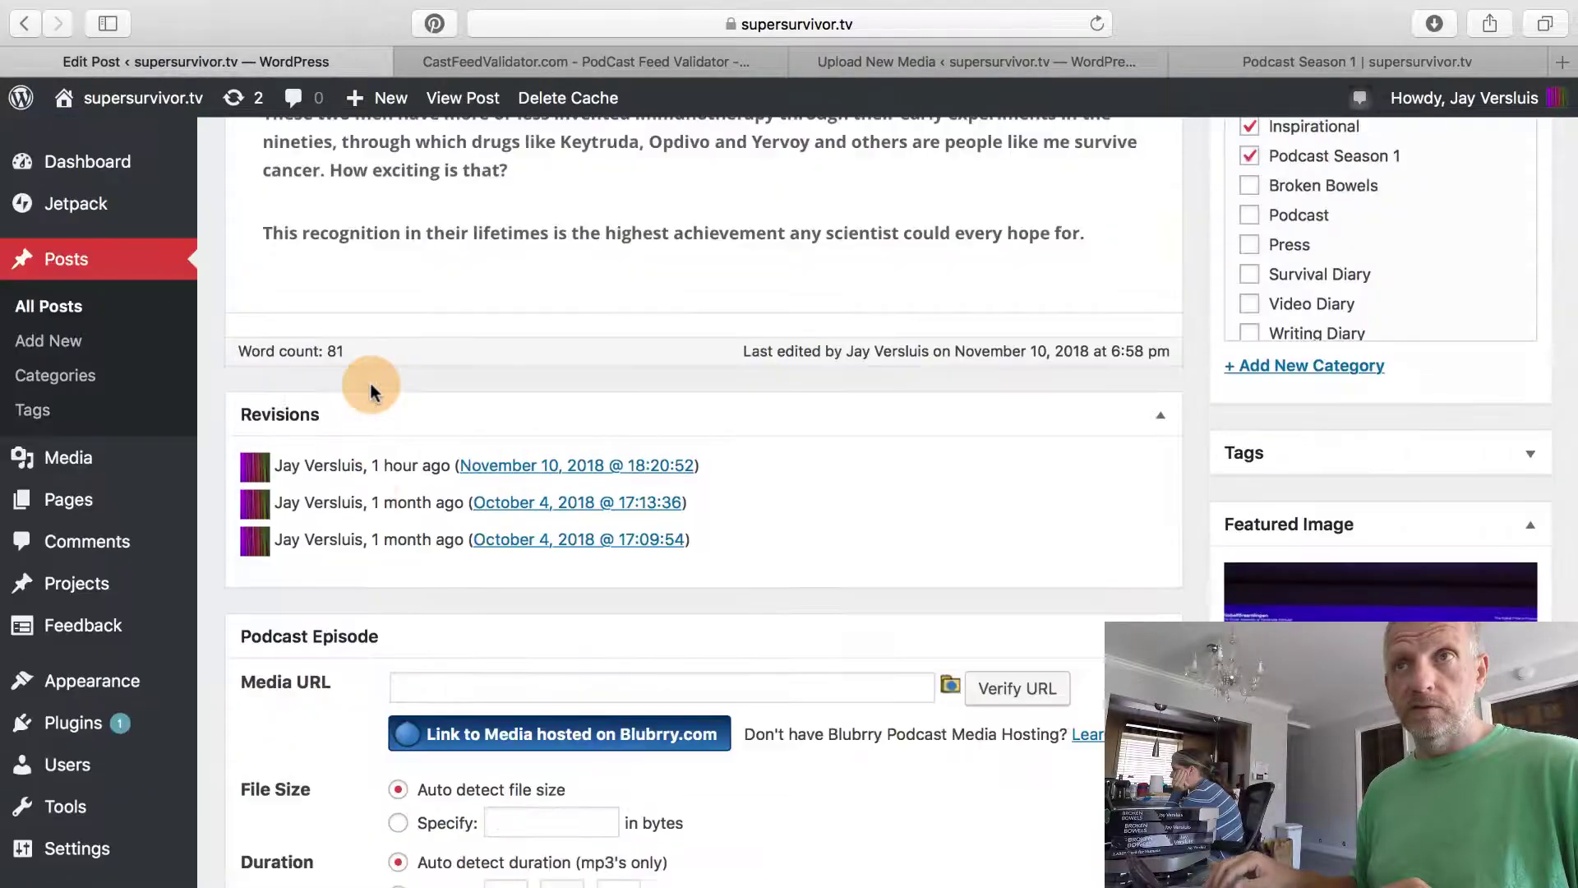
pyautogui.scroll(-15, 239, 493)
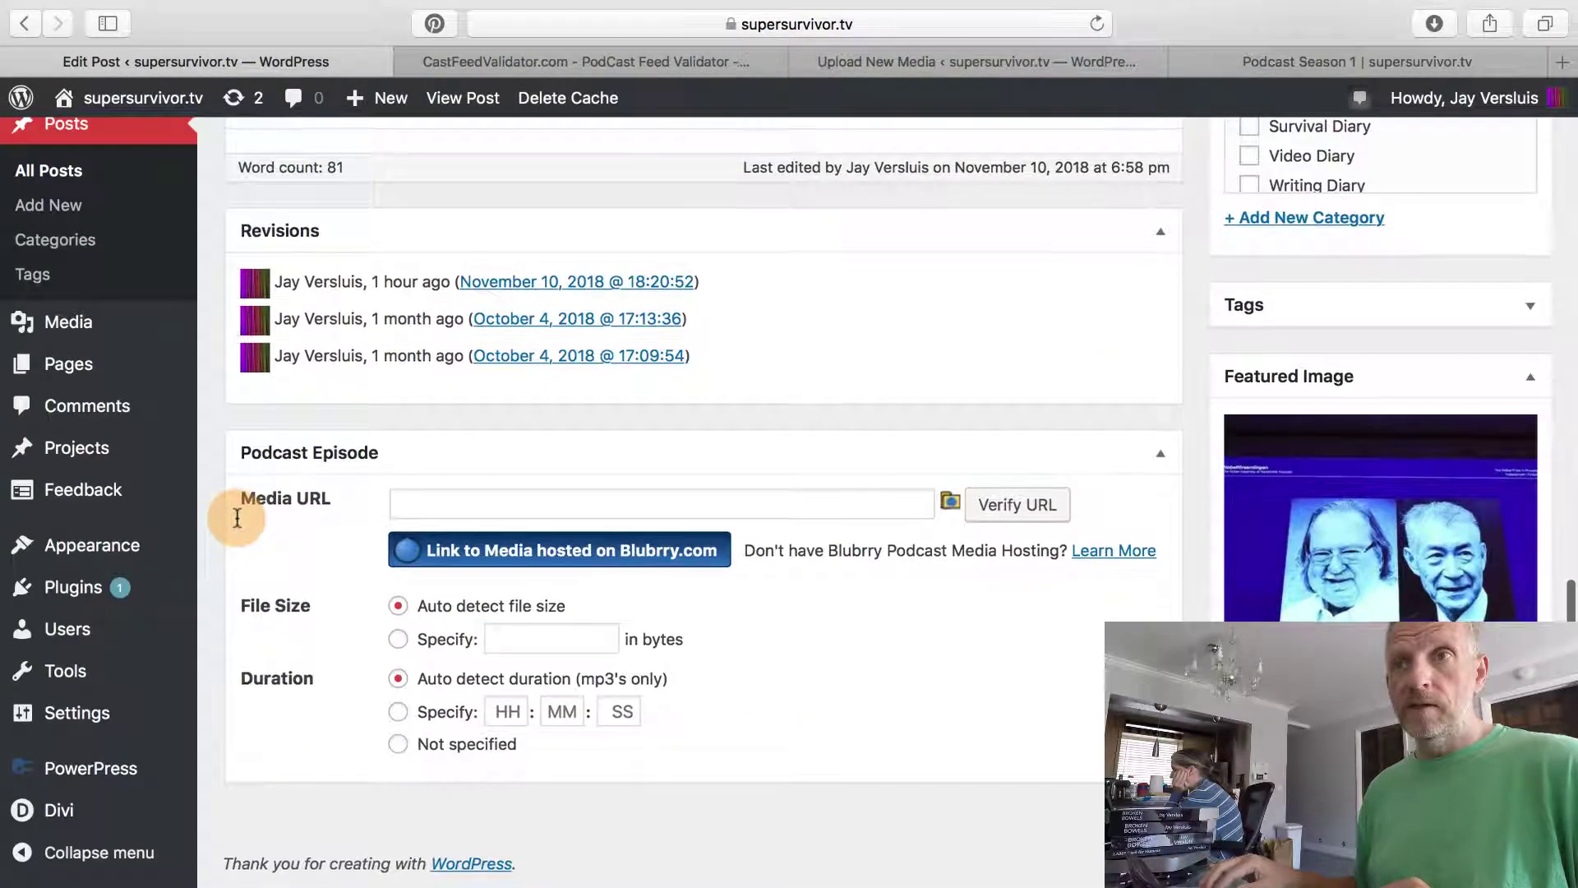
pyautogui.click(488, 512)
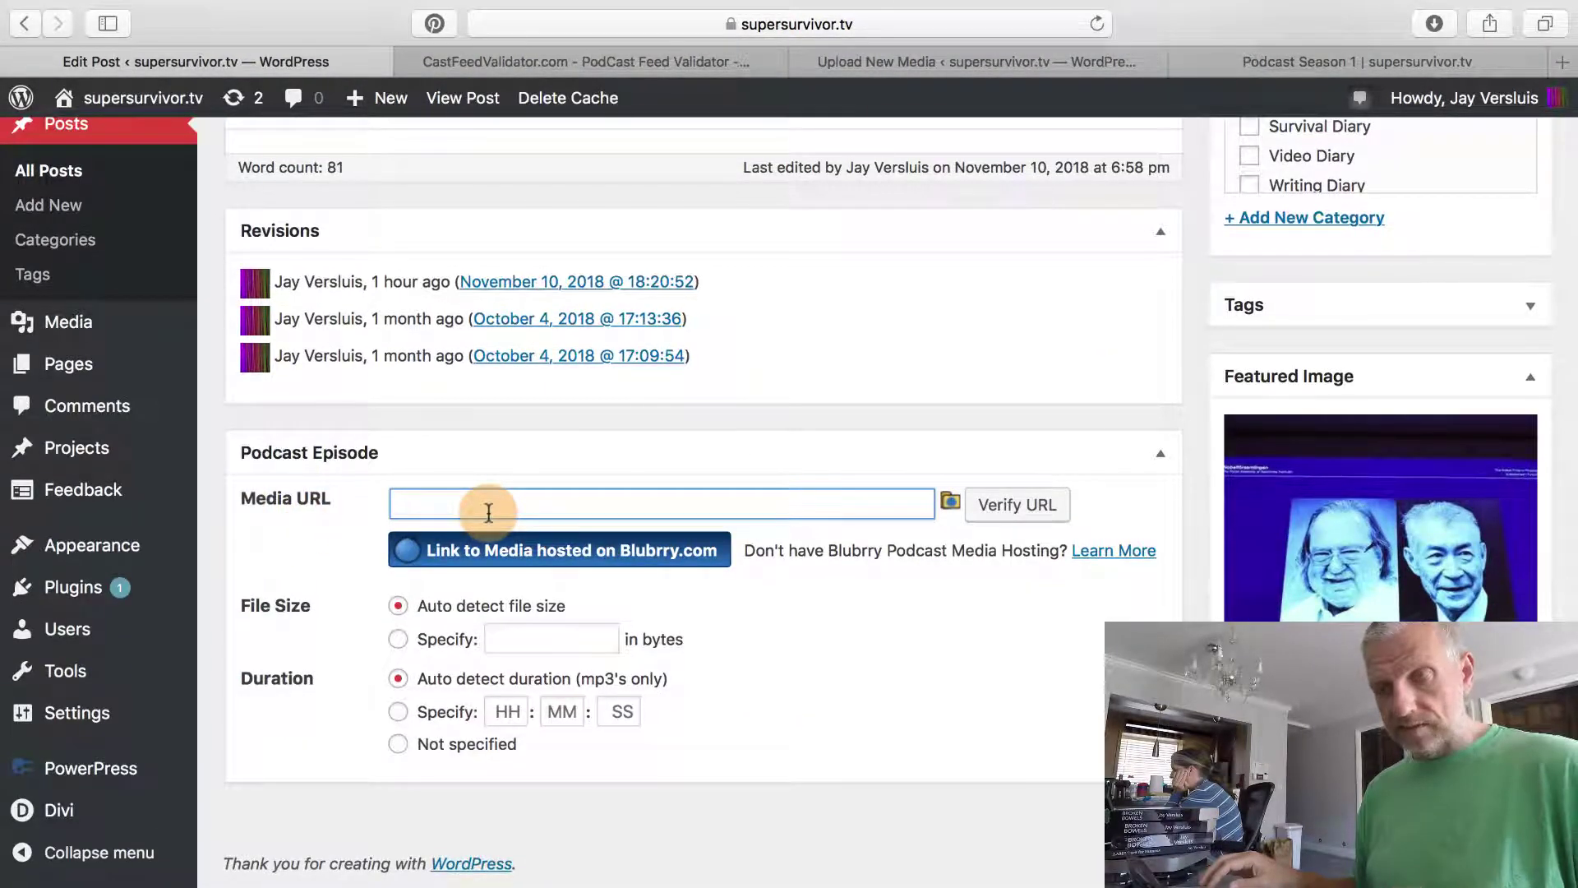
pyautogui.write('https://supersurvivor.tv/wp-content/uploads/2018/11/101-Nobel-Reax.mp3')
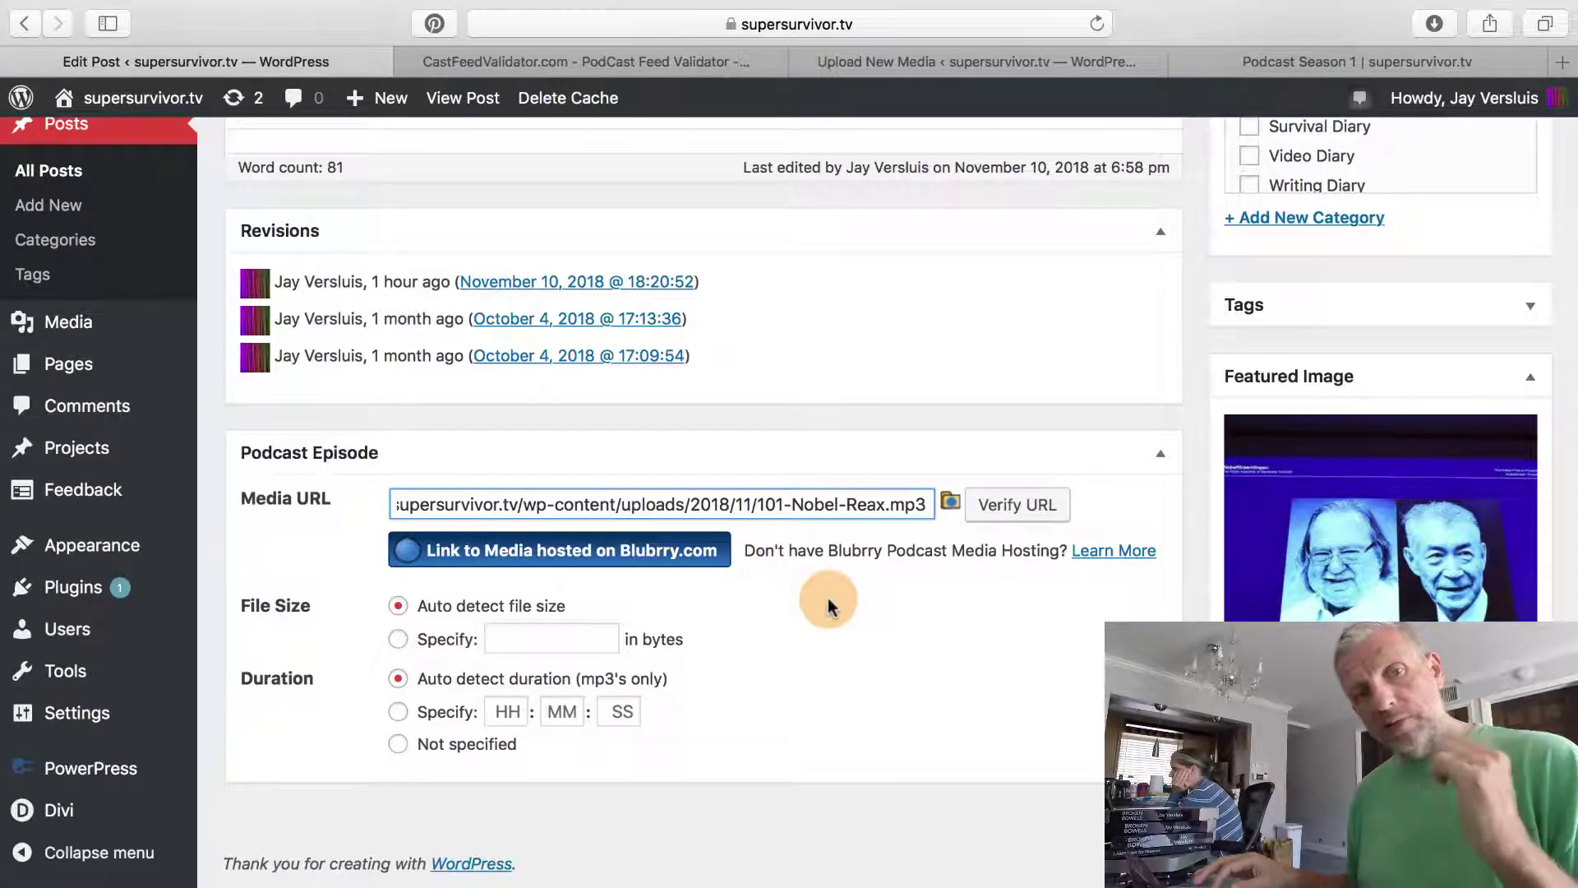
pyautogui.click(1022, 507)
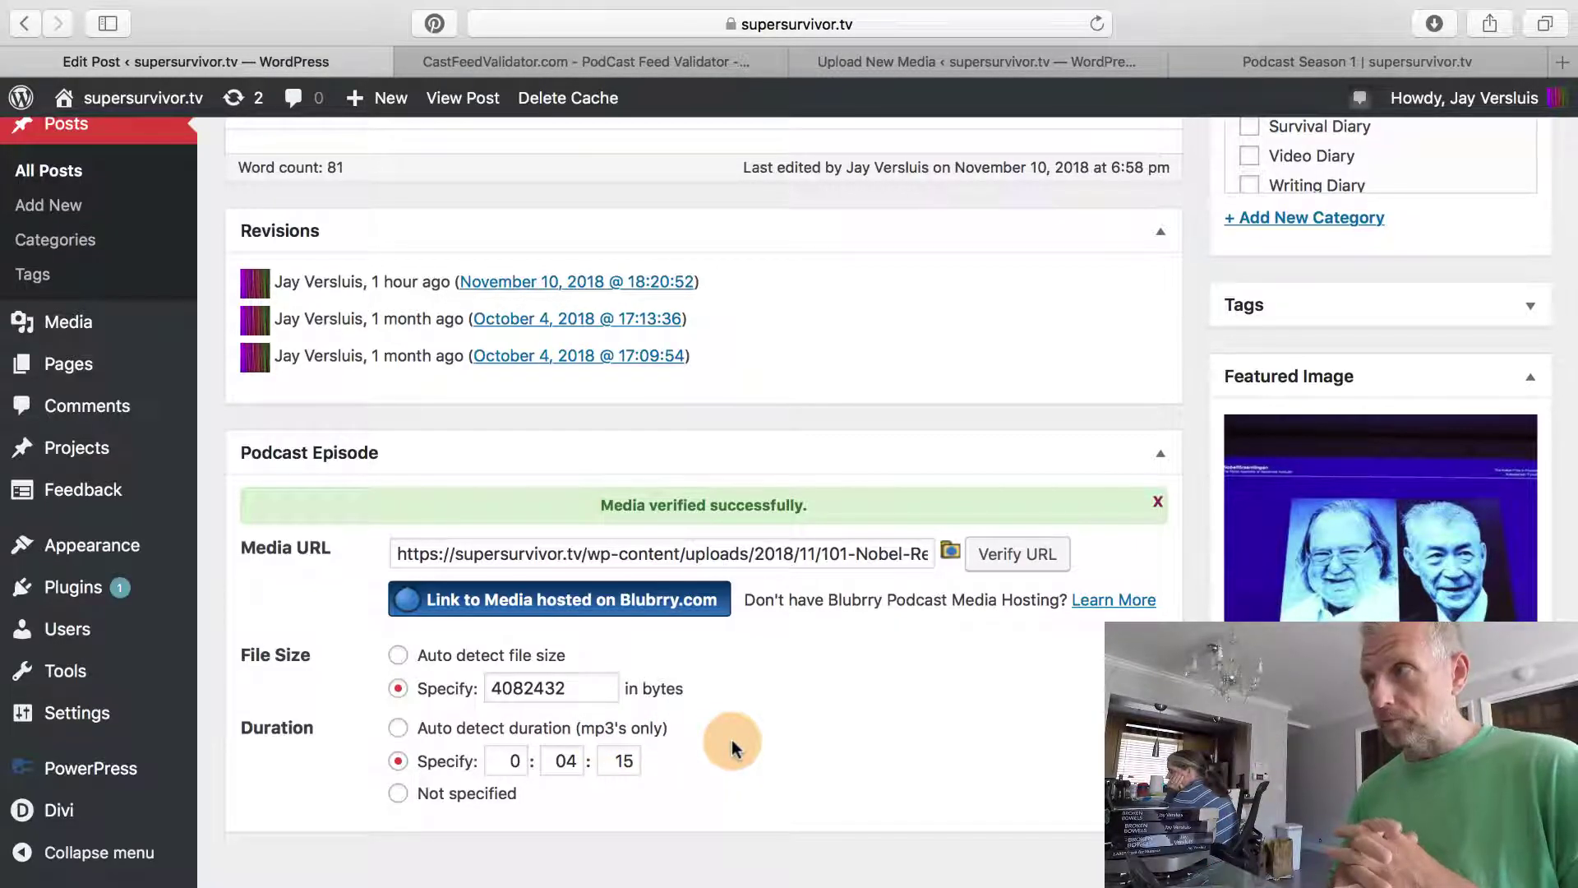
pyautogui.scroll(10, 732, 740)
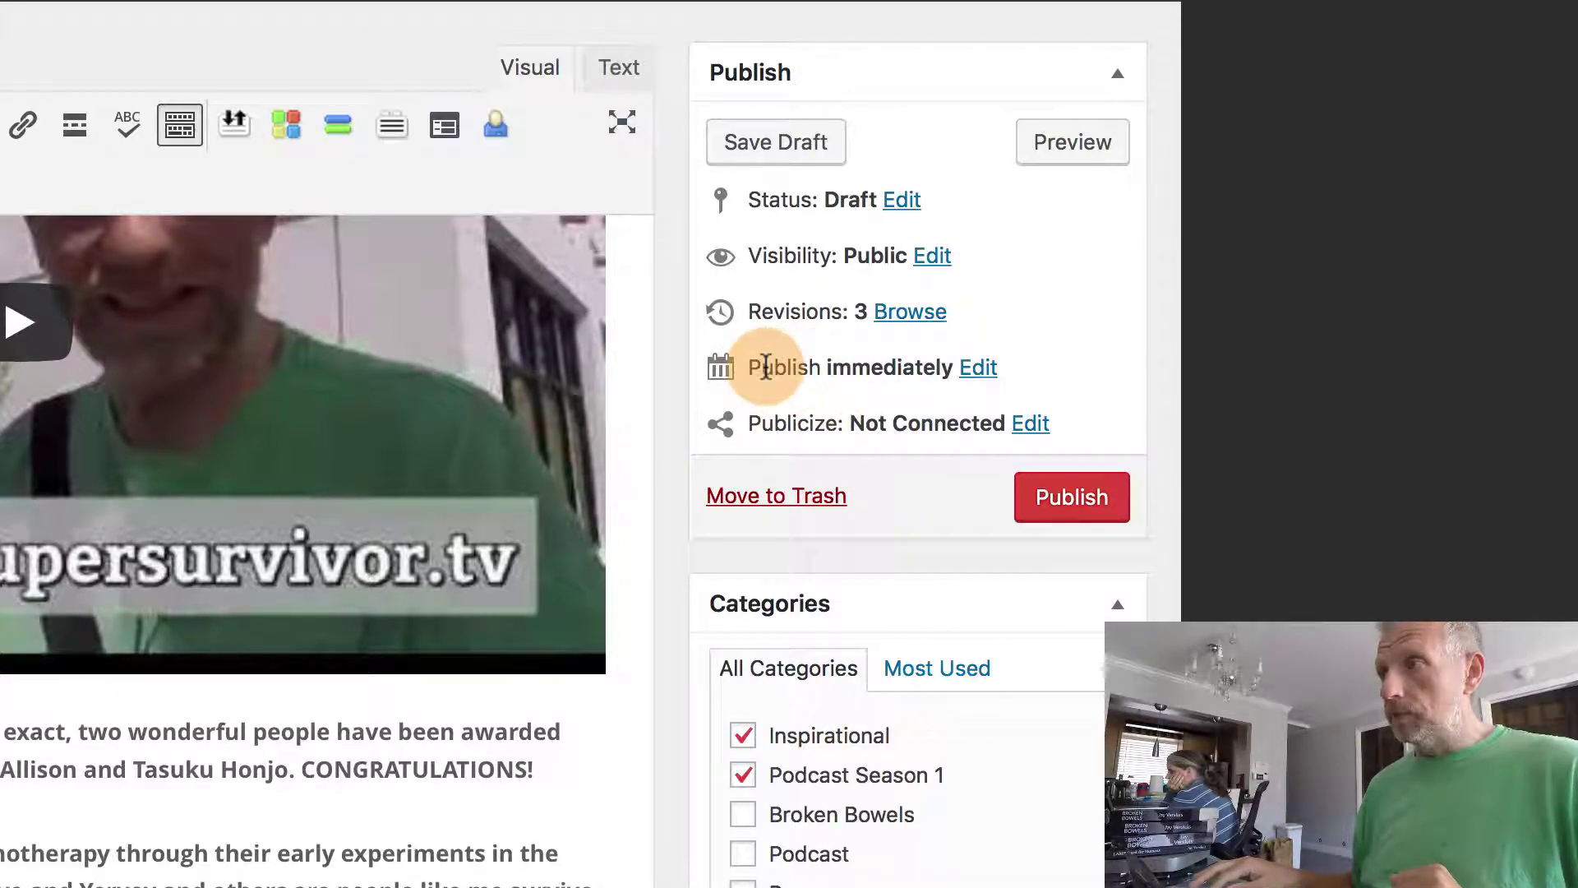
# Change the publish date to Oct 04, 2018 @ 08:42 and confirm it.
pyautogui.click(979, 370)
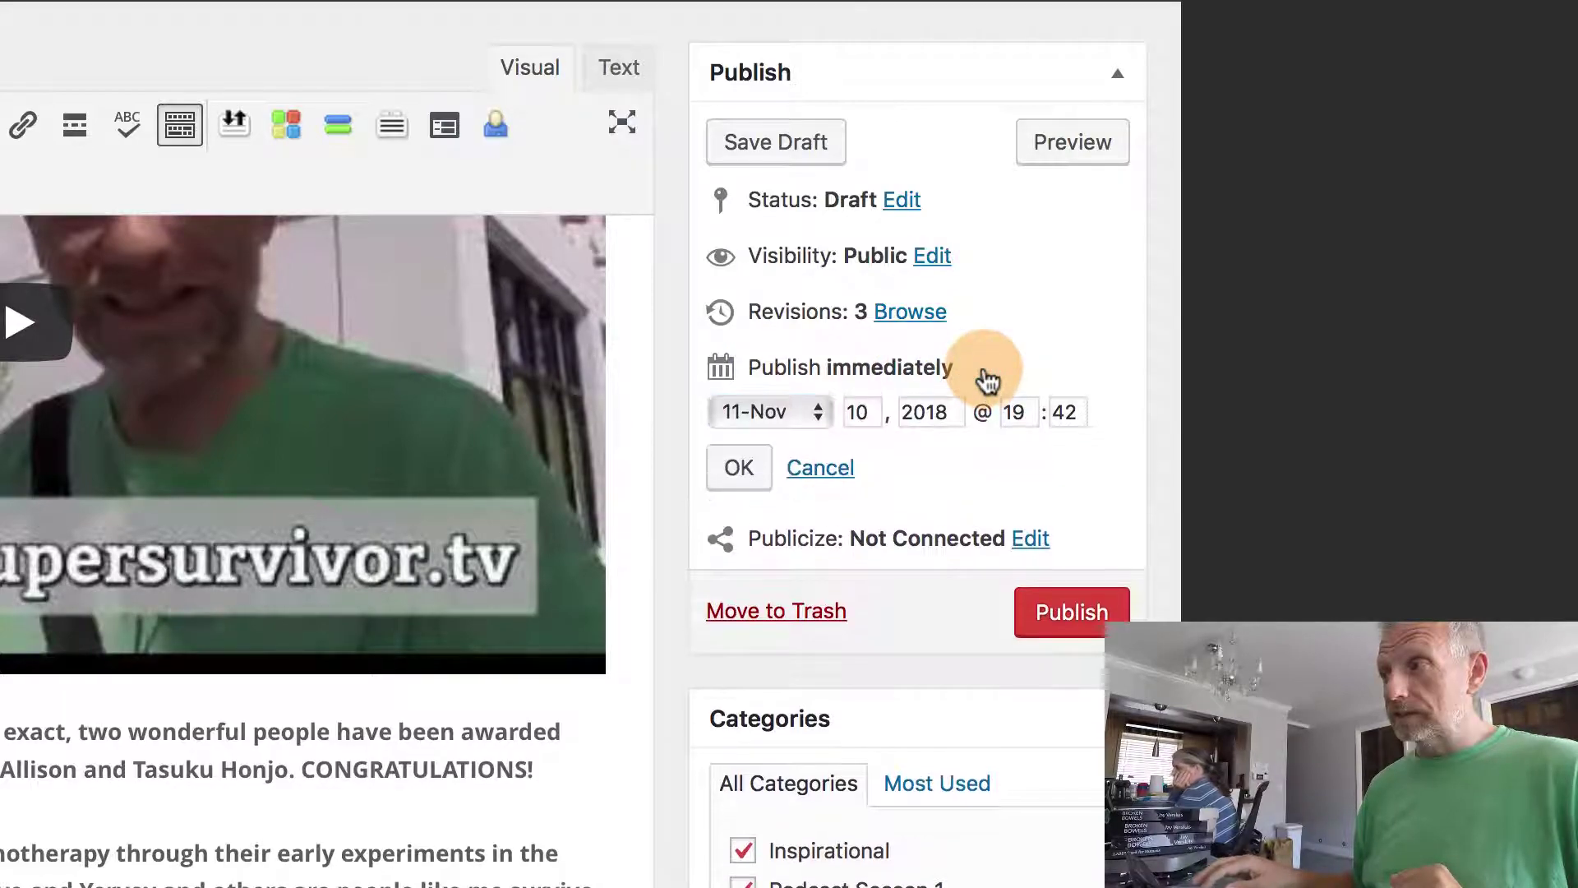
pyautogui.click(818, 415)
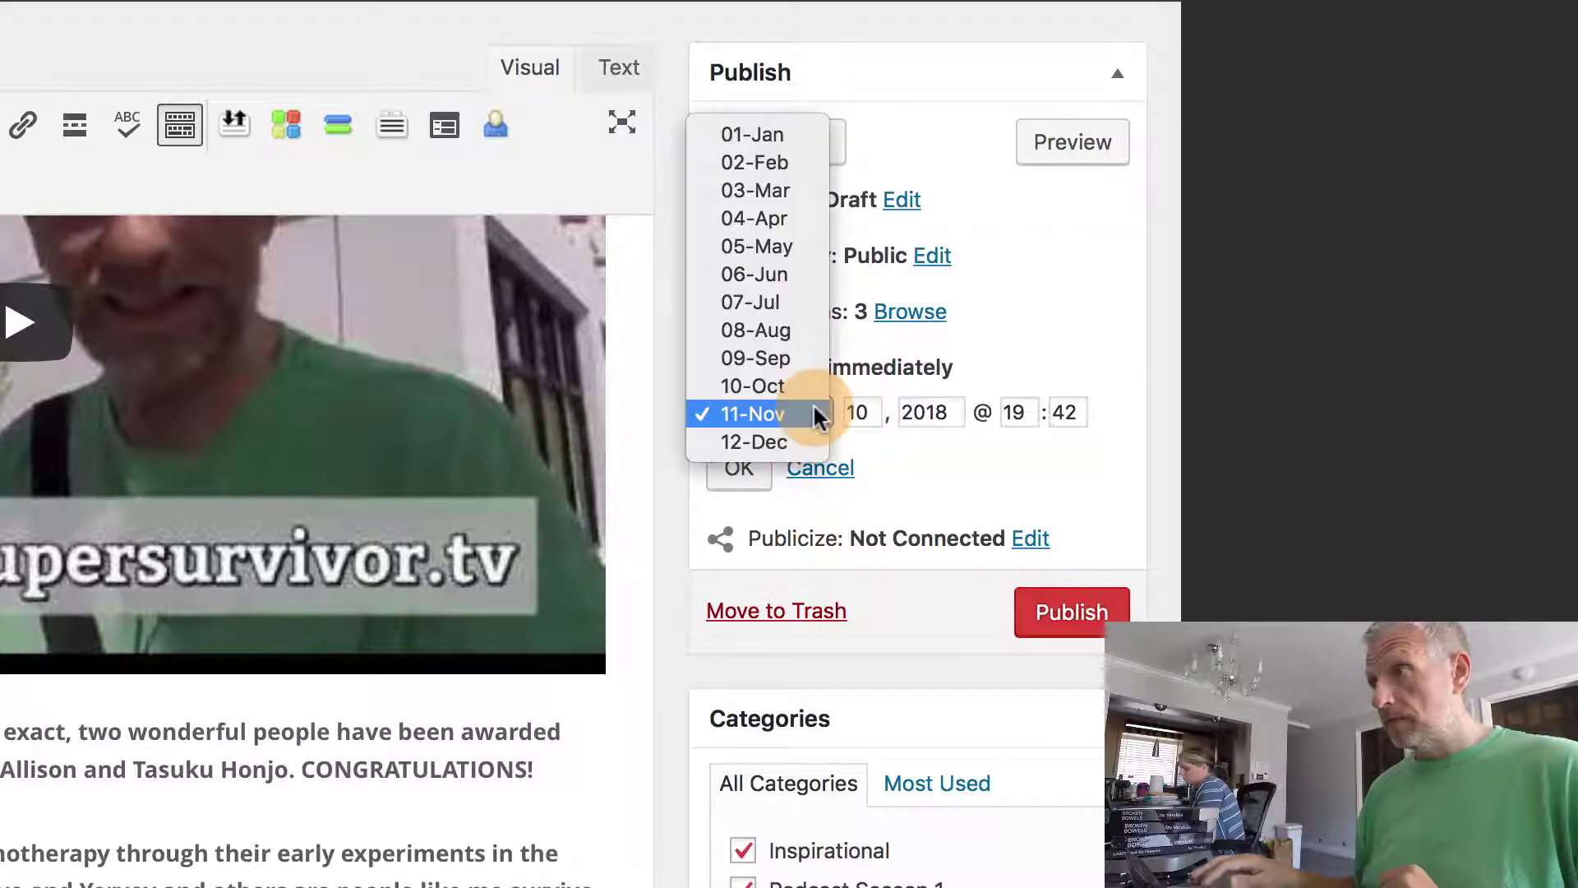
pyautogui.click(803, 386)
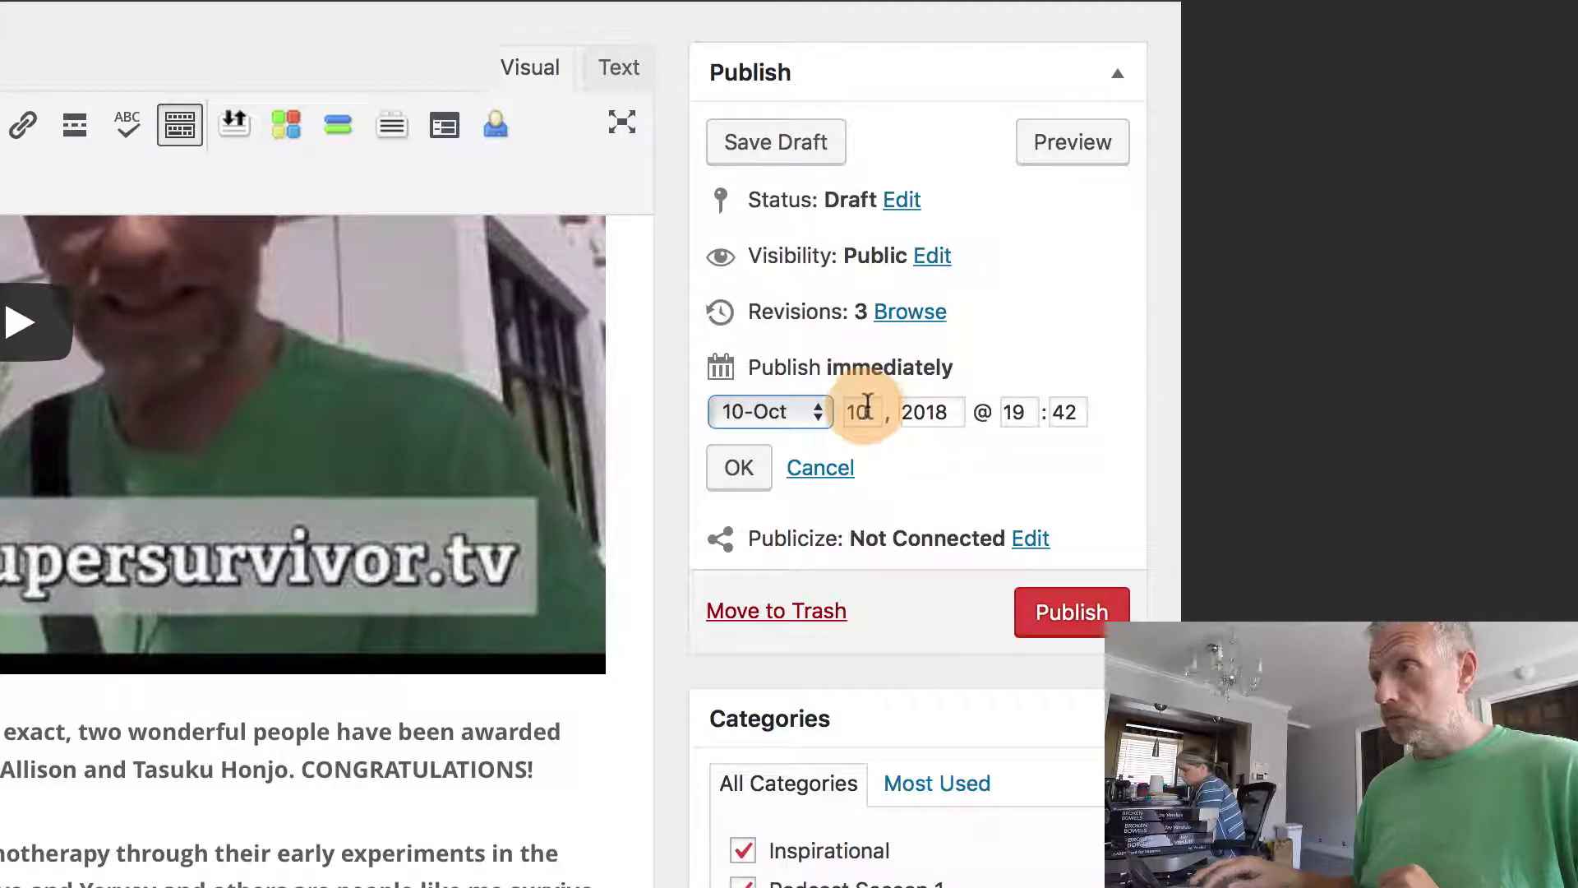
pyautogui.doubleClick(861, 411)
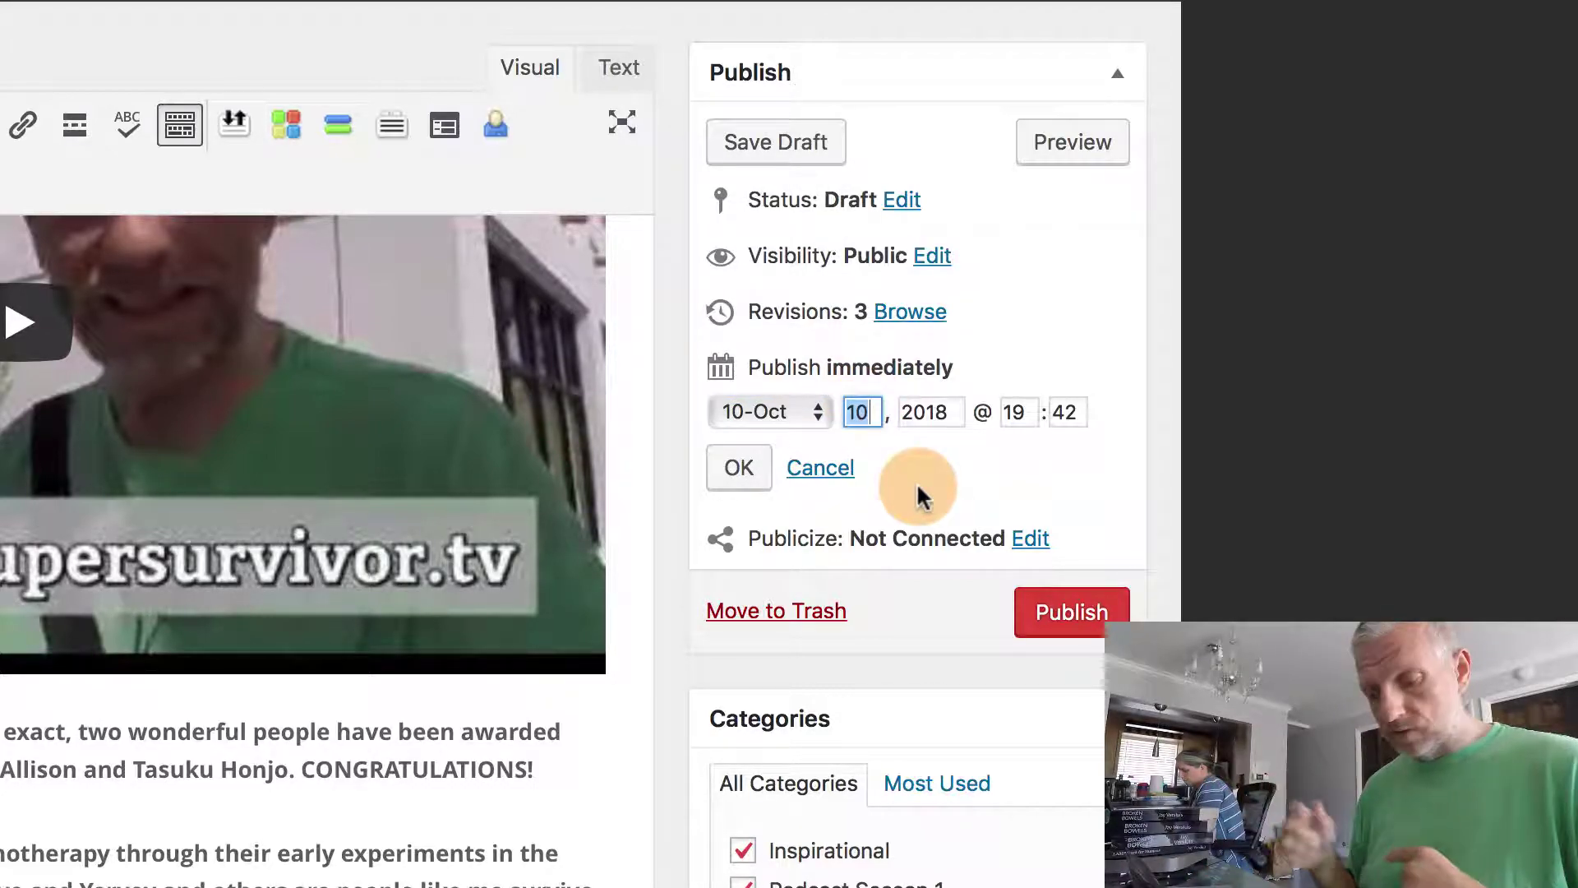
pyautogui.write('04')
pyautogui.doubleClick(1013, 412)
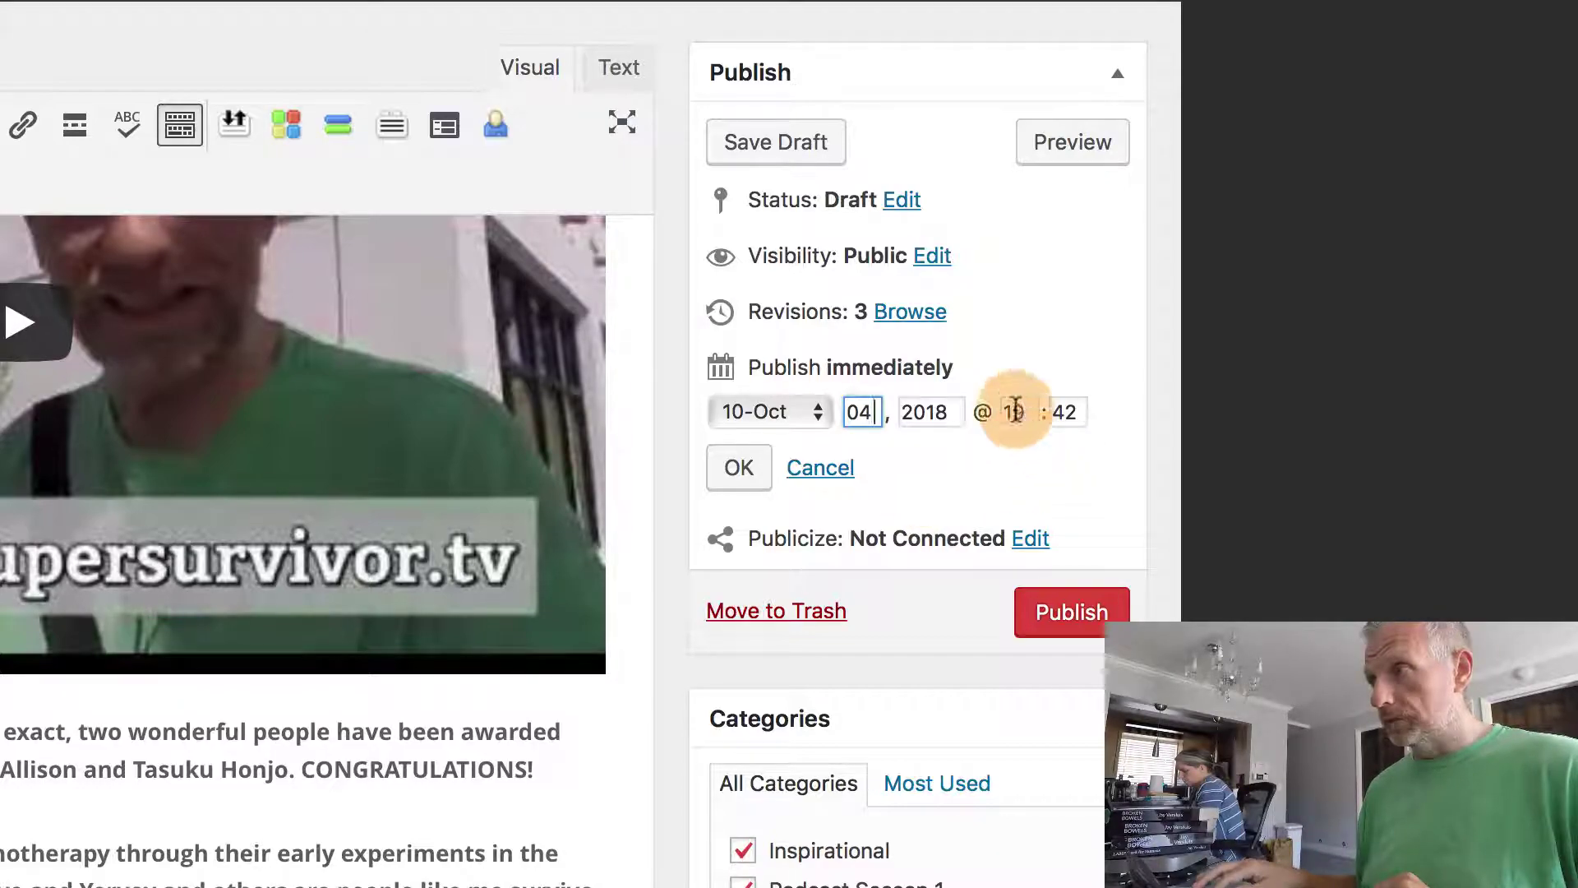
pyautogui.write('08')
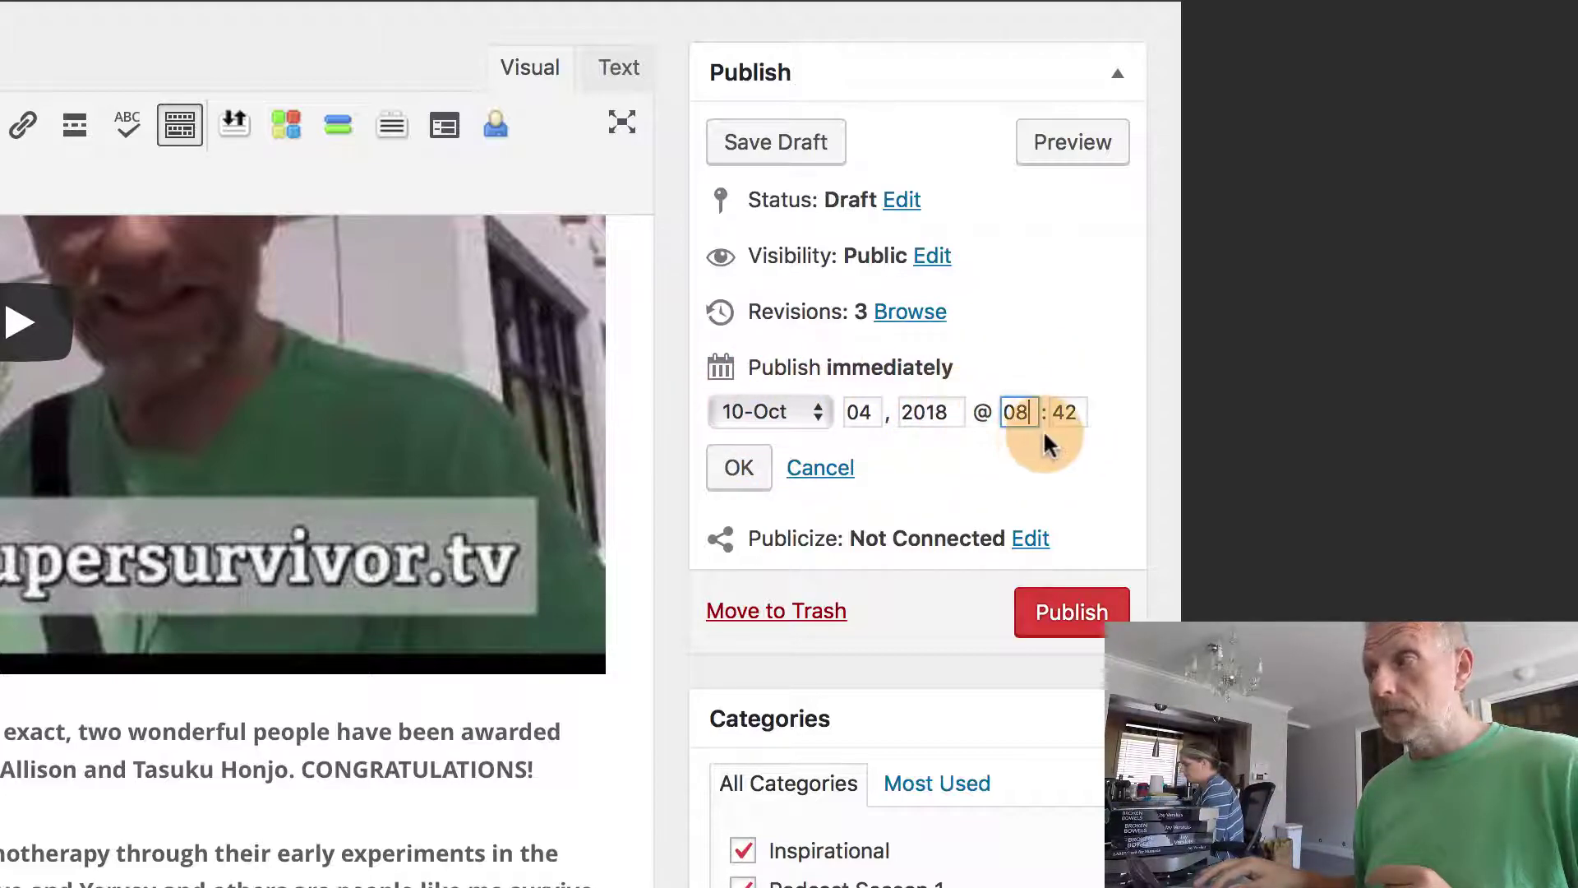
pyautogui.click(1013, 412)
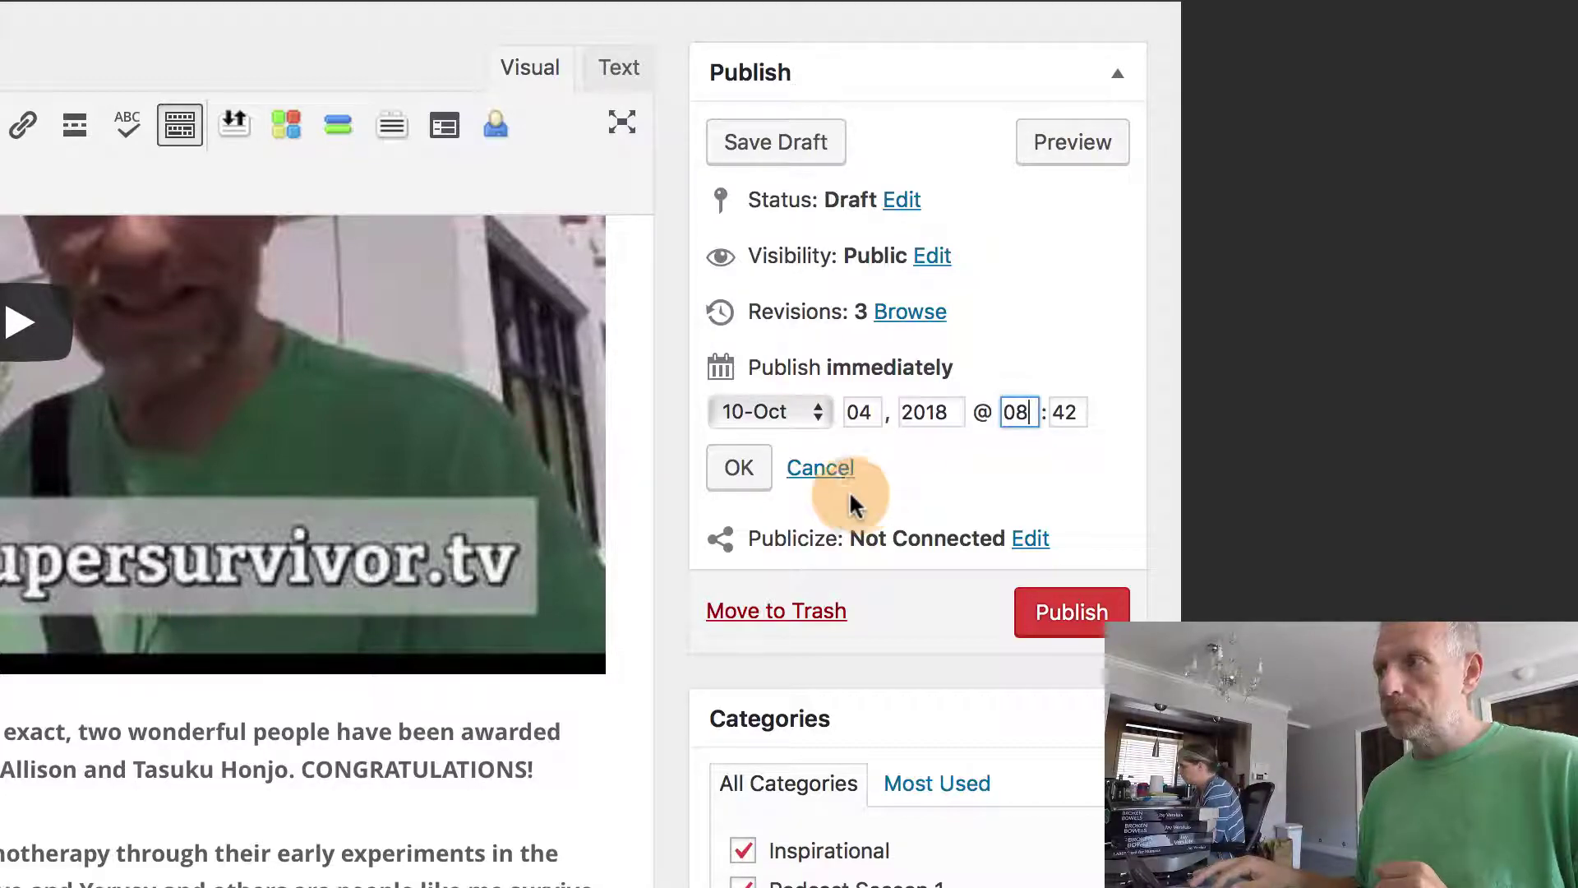
pyautogui.click(739, 468)
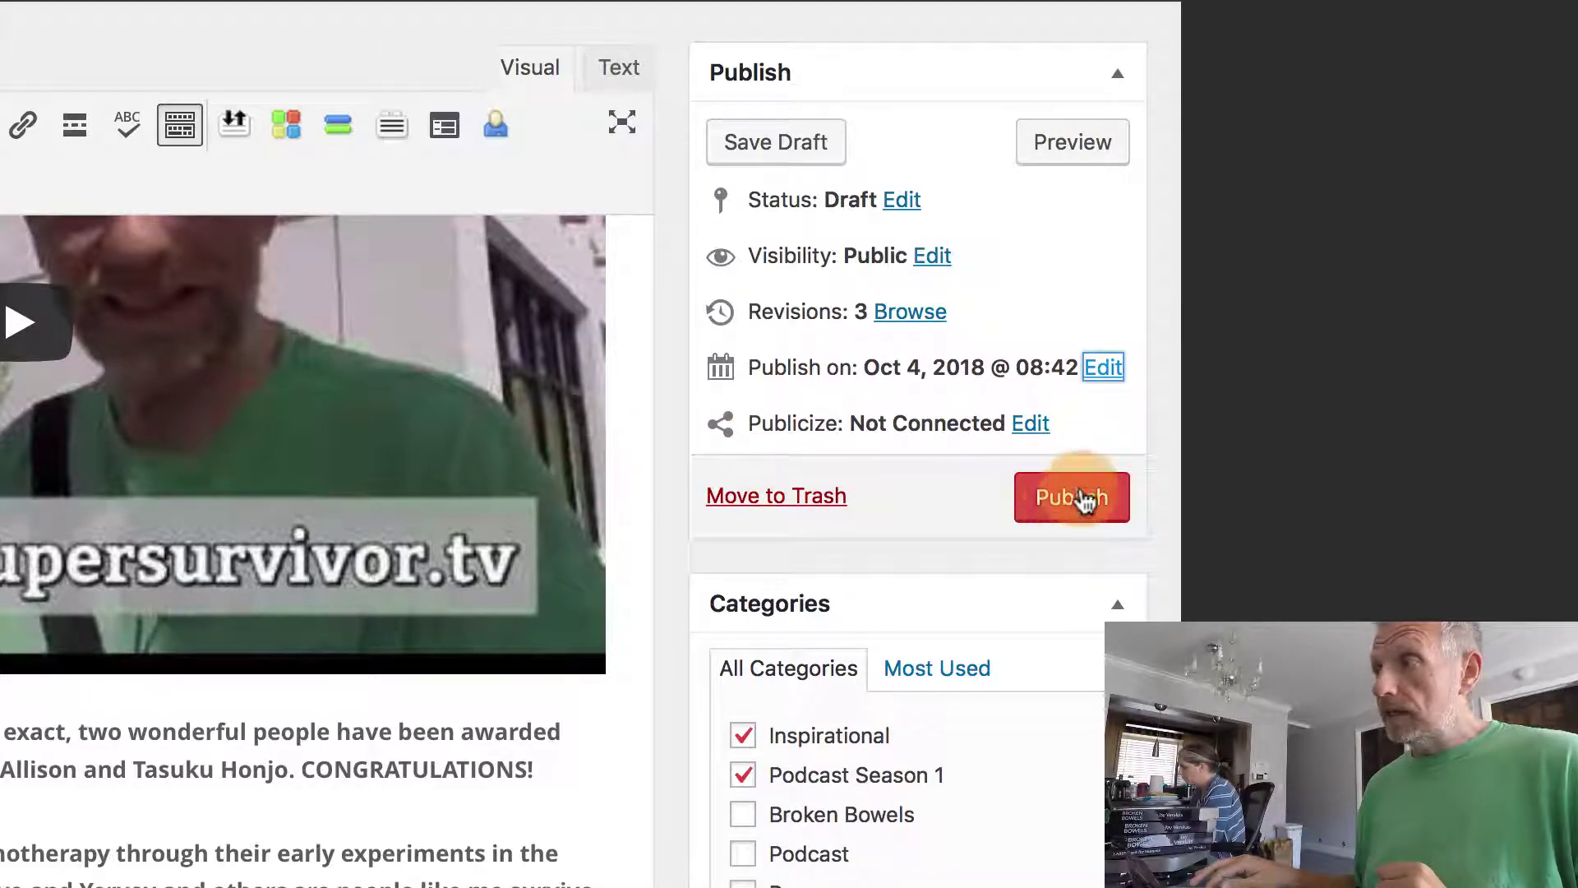
# Publish the post and close the Cast Feed Validator and Upload New Media tabs.
pyautogui.click(1083, 499)
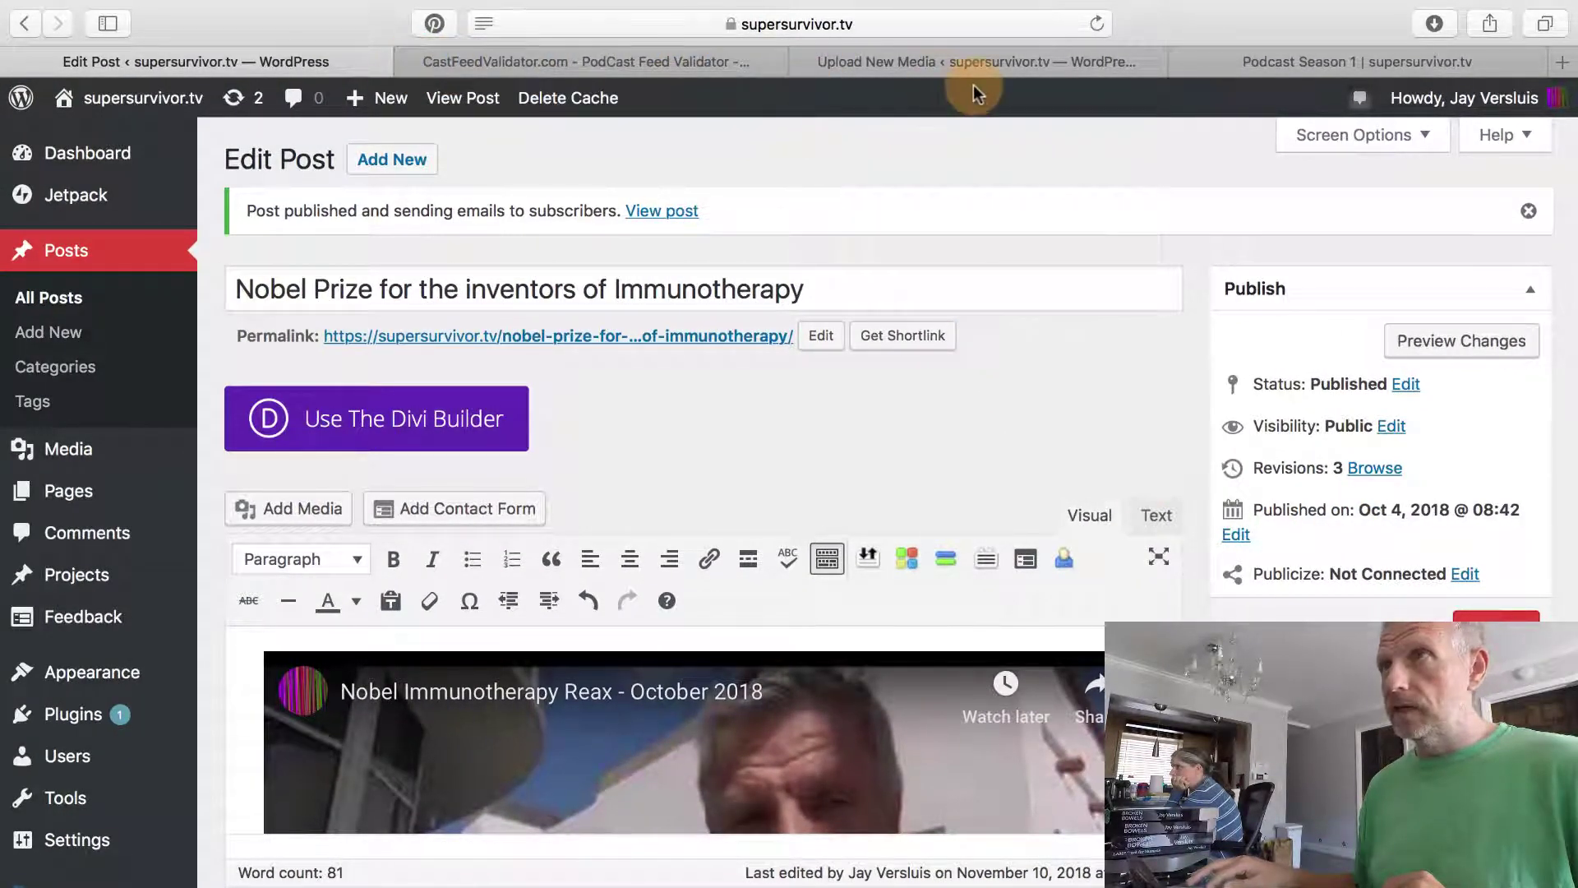
pyautogui.click(407, 65)
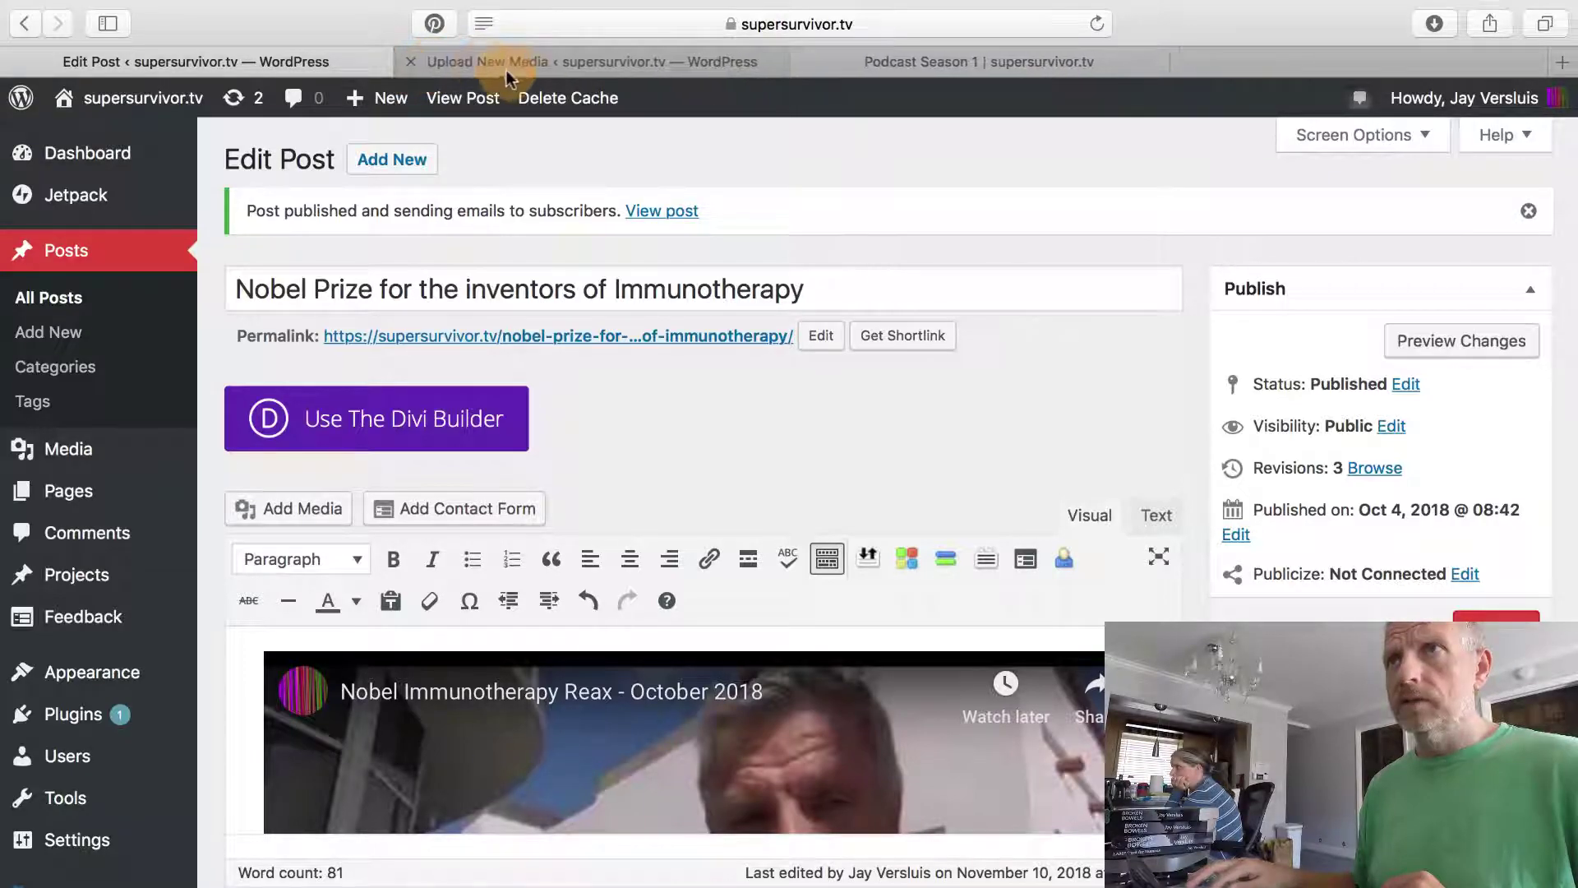
pyautogui.click(409, 63)
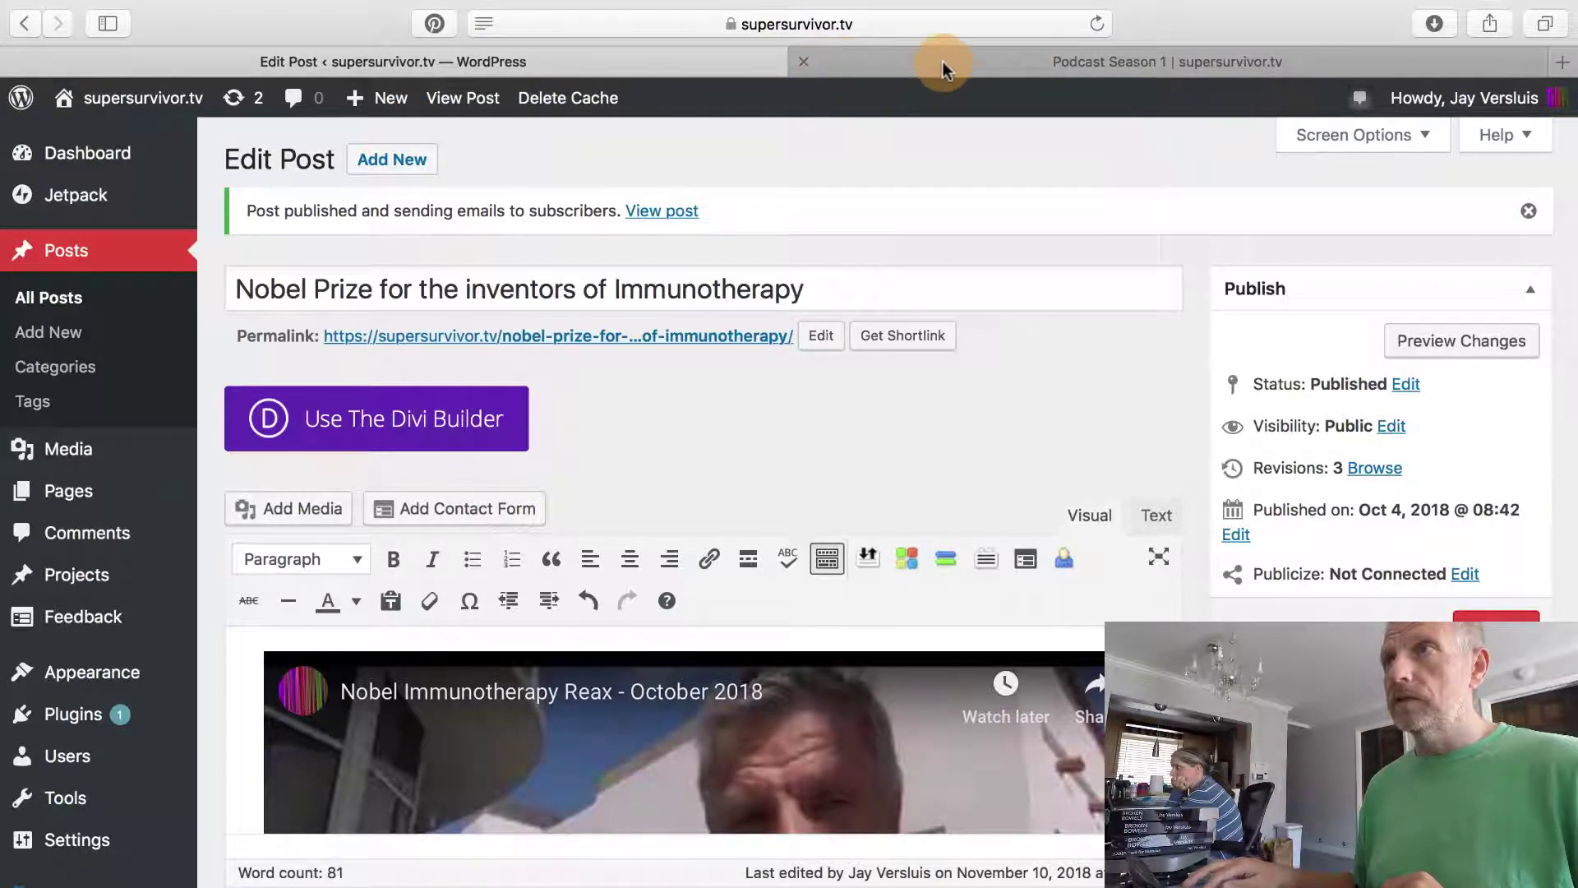
# Reload the Podcast Season 1 category page so the Nobel Prize post appears.
pyautogui.click(970, 61)
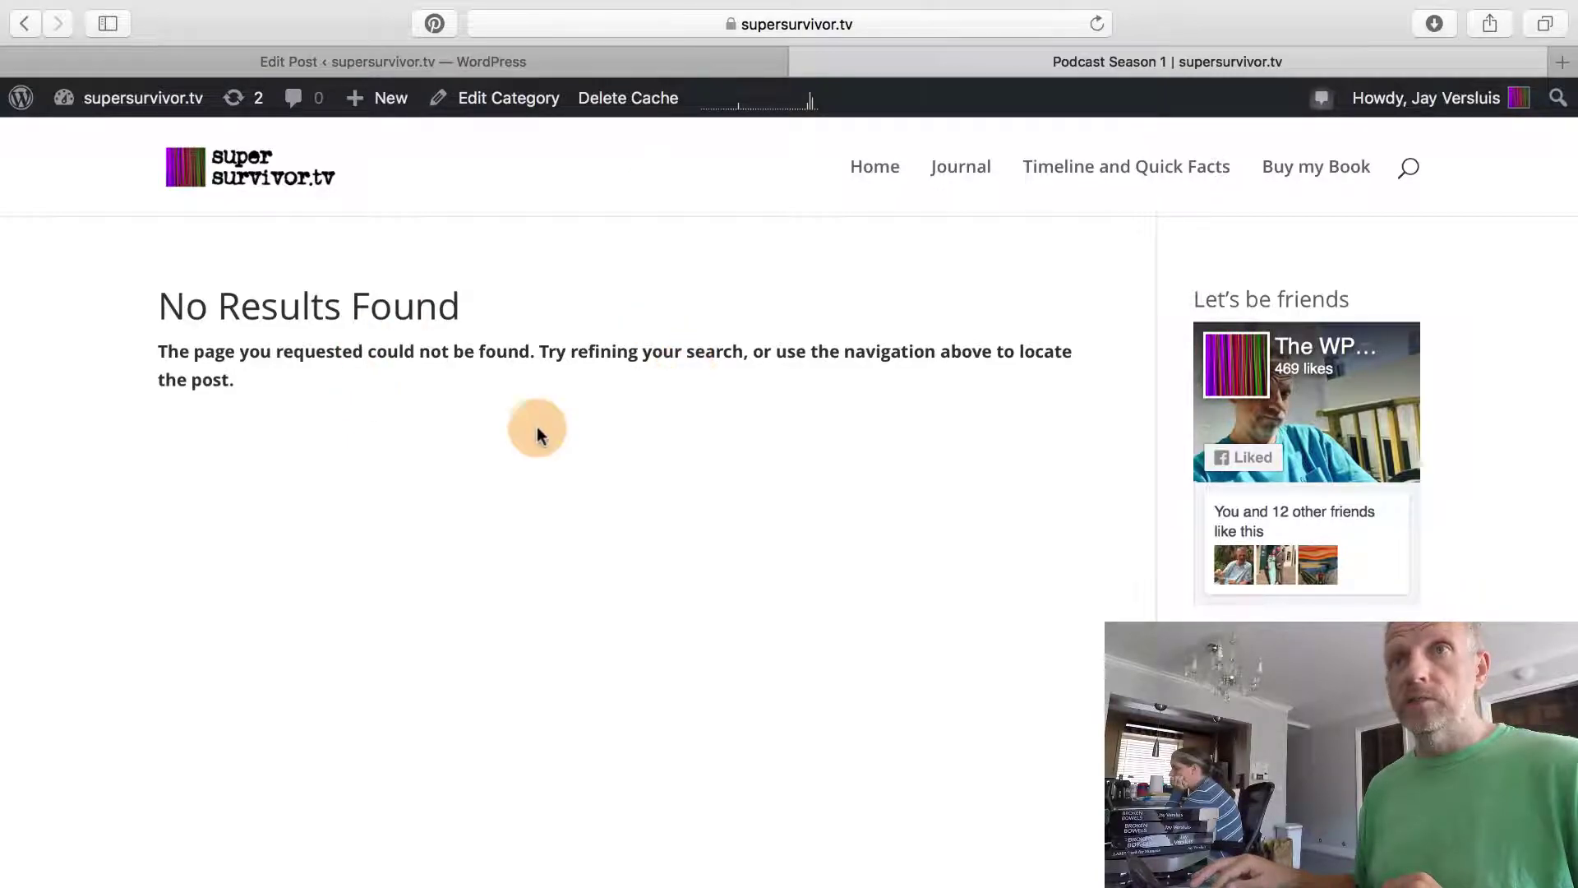
pyautogui.click(902, 18)
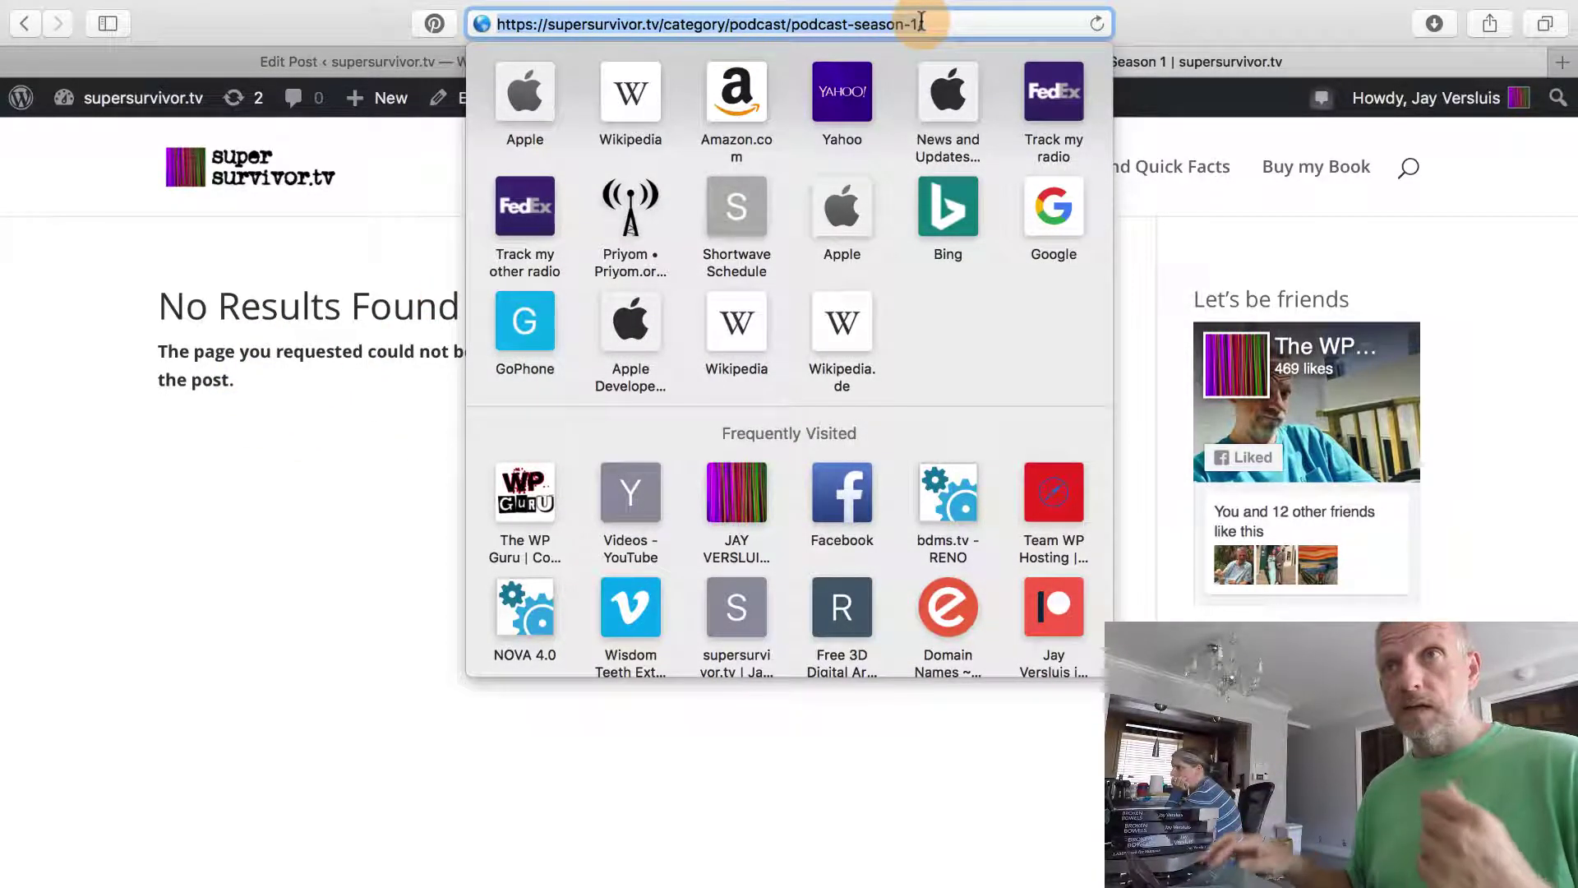
pyautogui.click(971, 28)
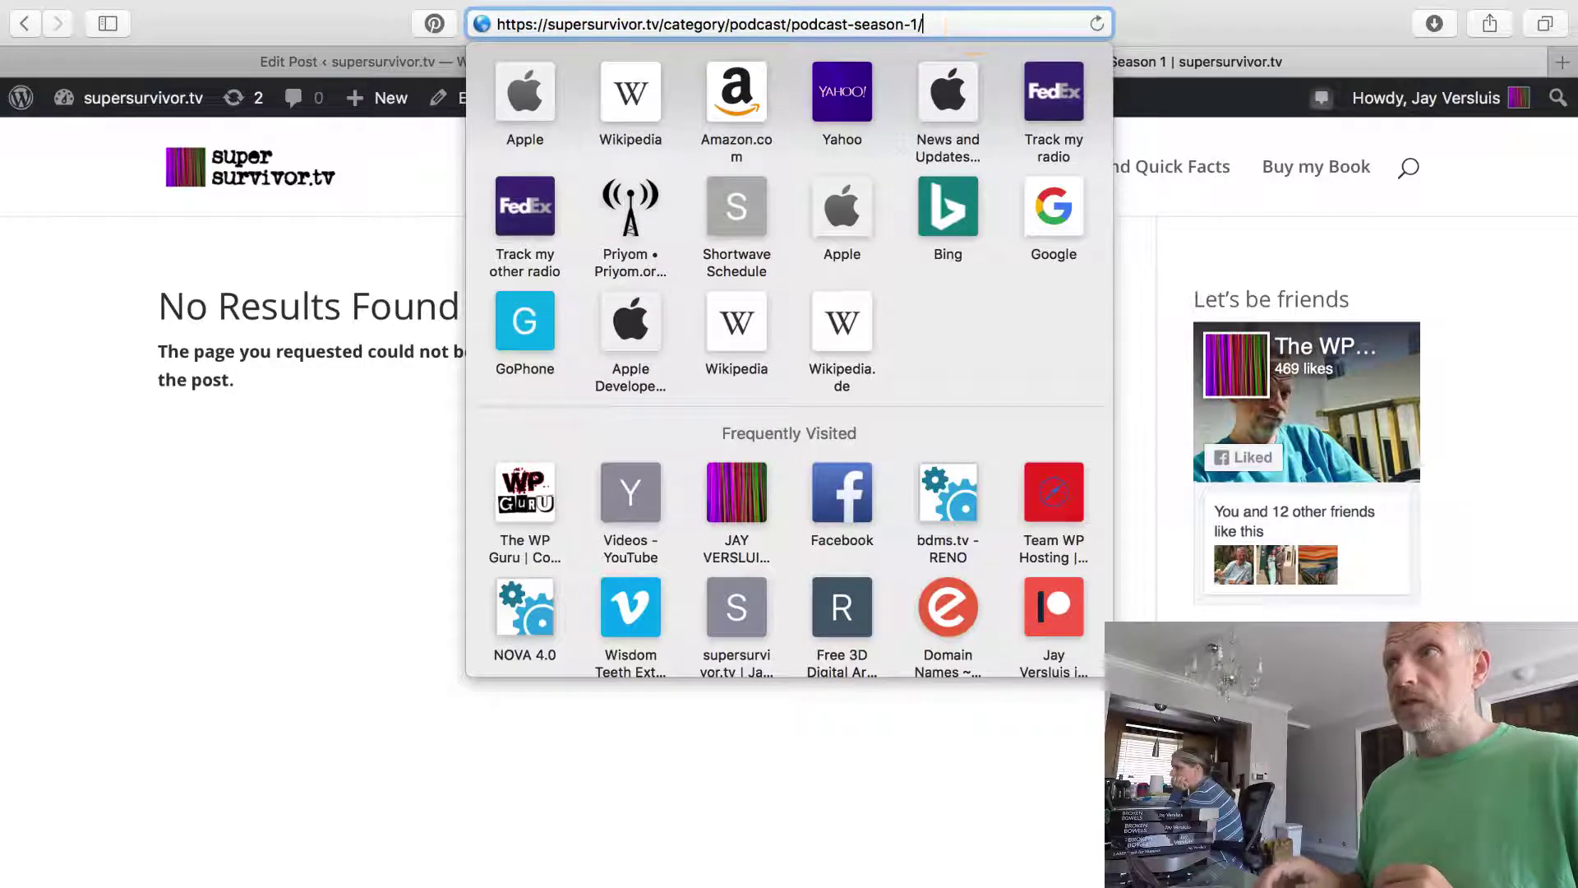
pyautogui.press('Return')
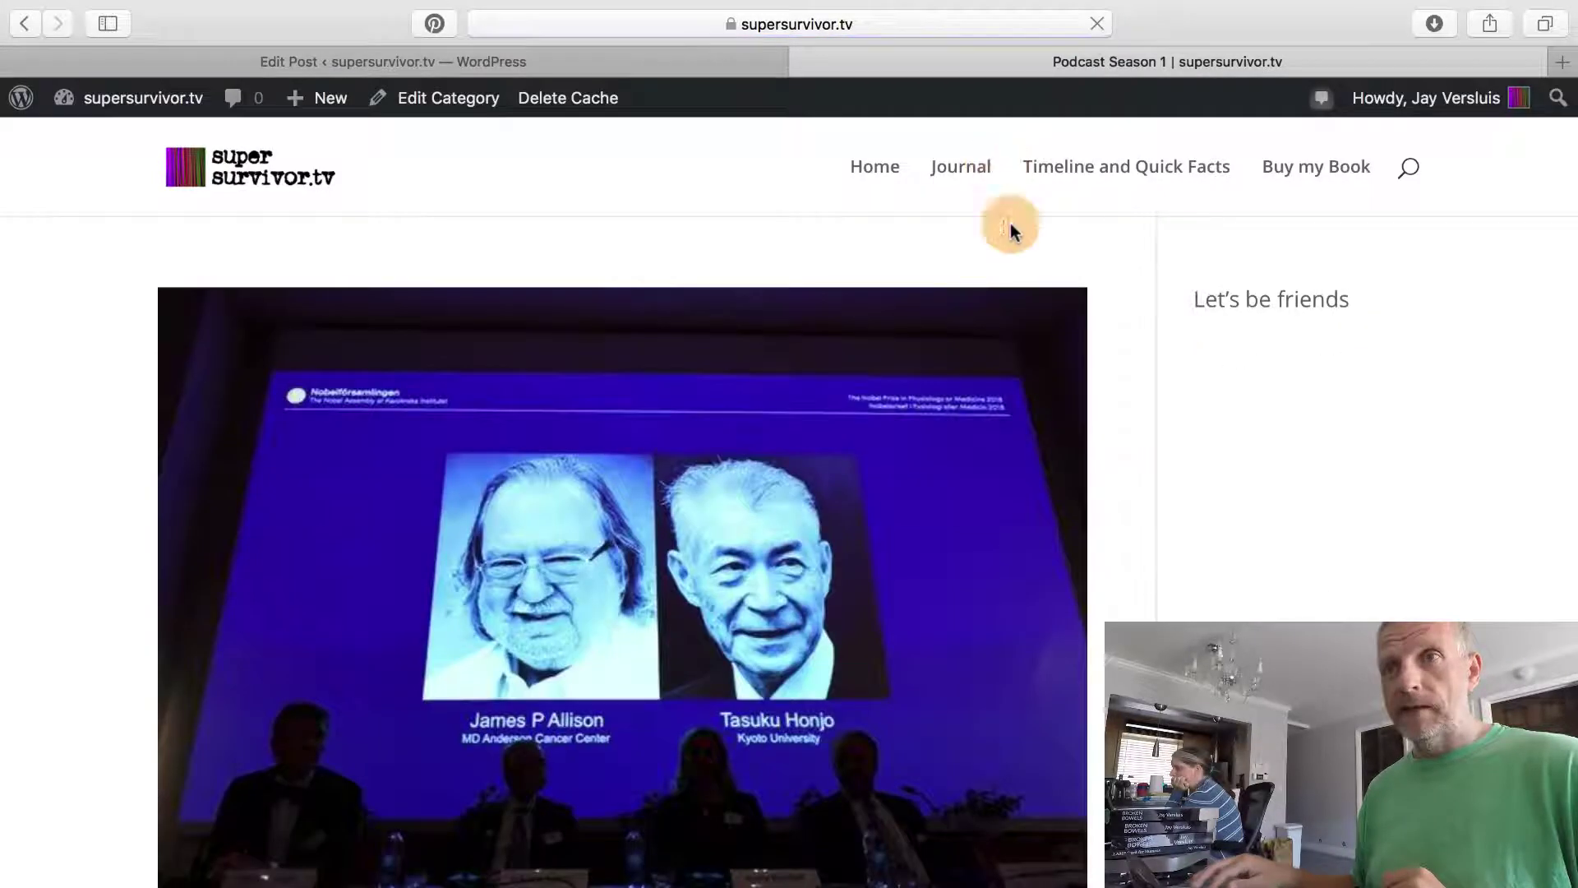
pyautogui.scroll(-5, 1096, 618)
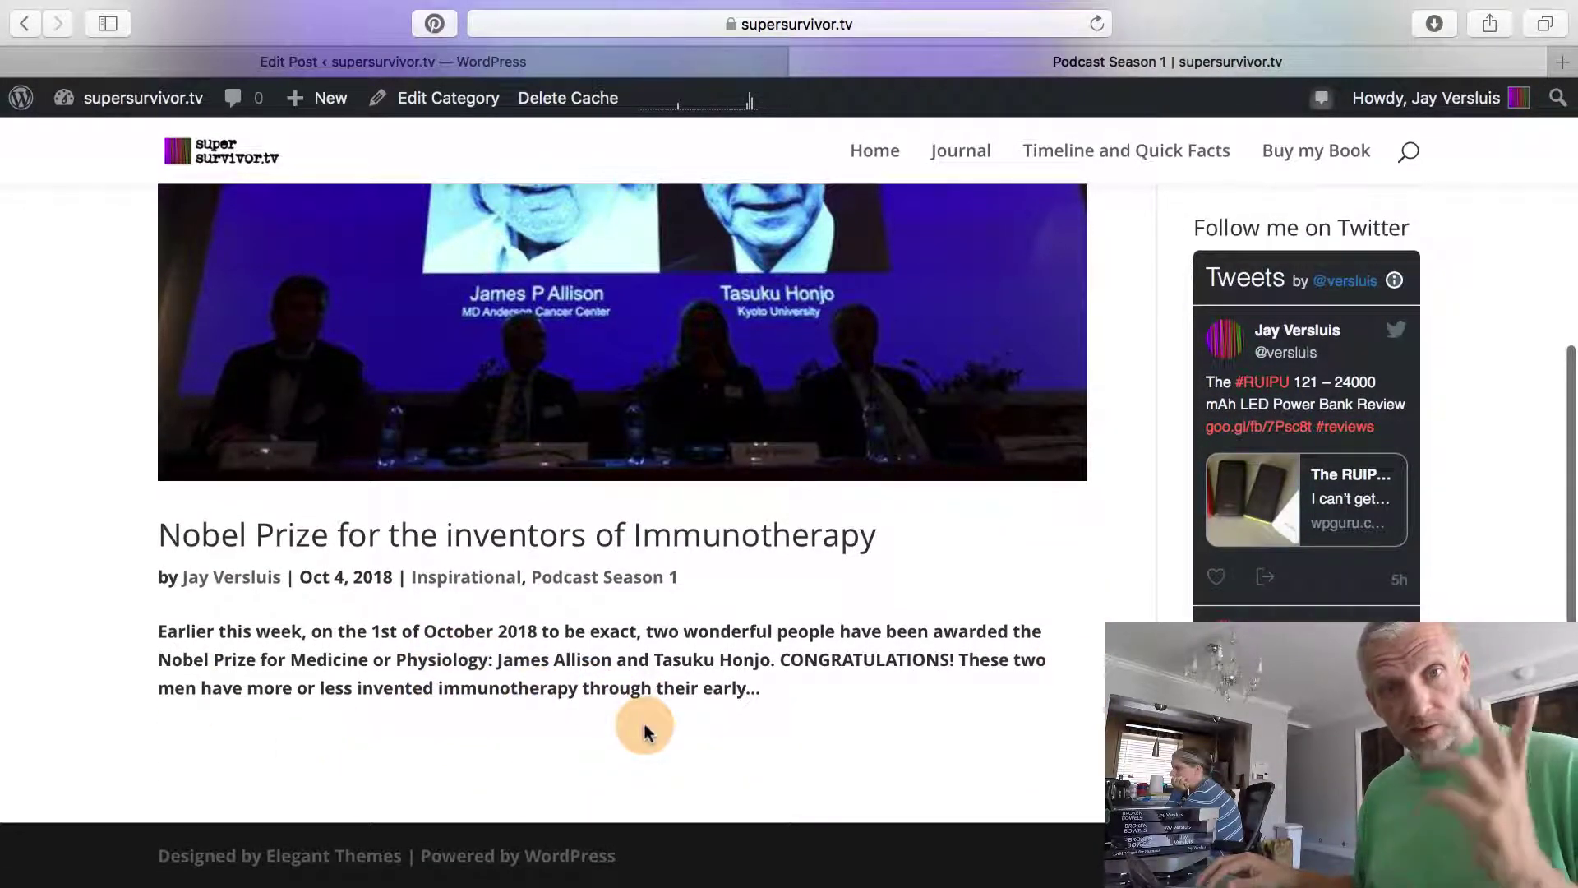
# From the post editor, open PowerPress > Category Podcasting in the admin sidebar.
pyautogui.scroll(5, 853, 708)
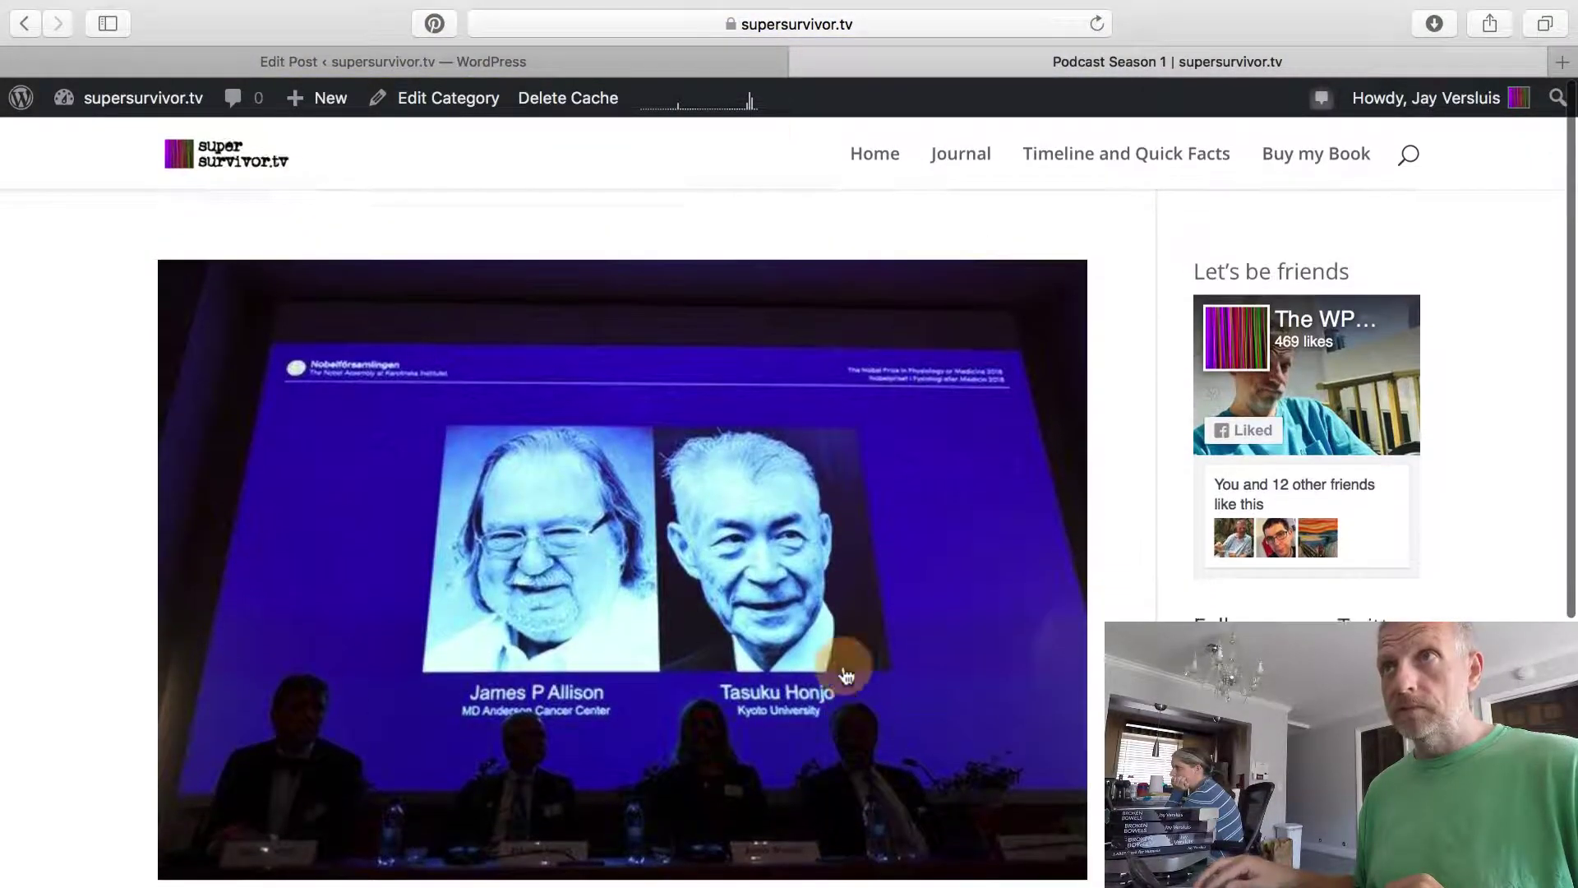
pyautogui.click(572, 63)
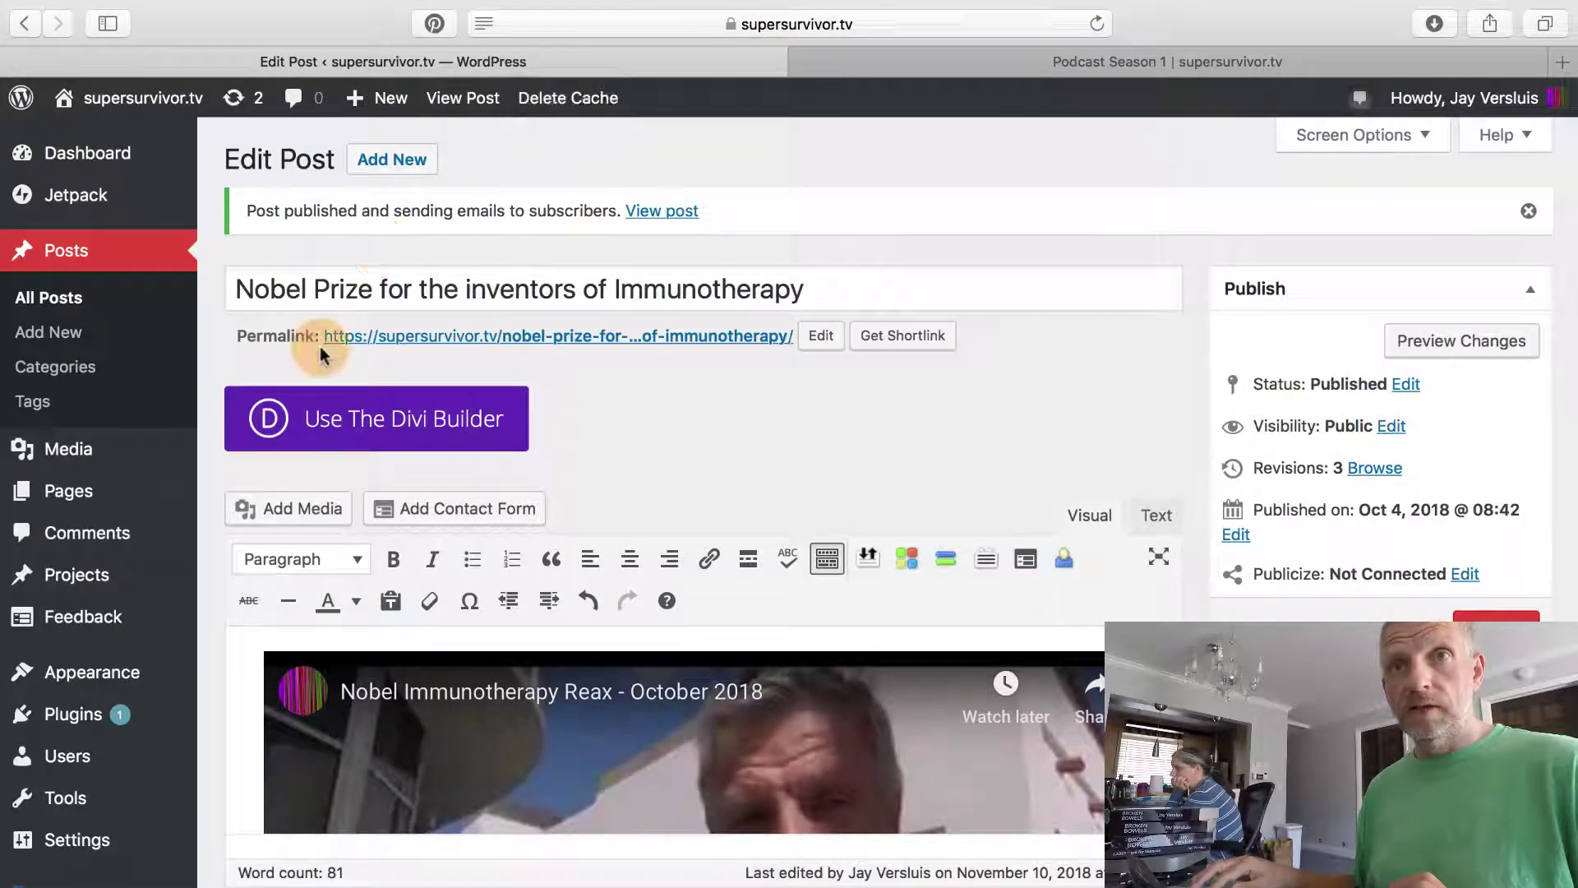
pyautogui.scroll(-8, 207, 553)
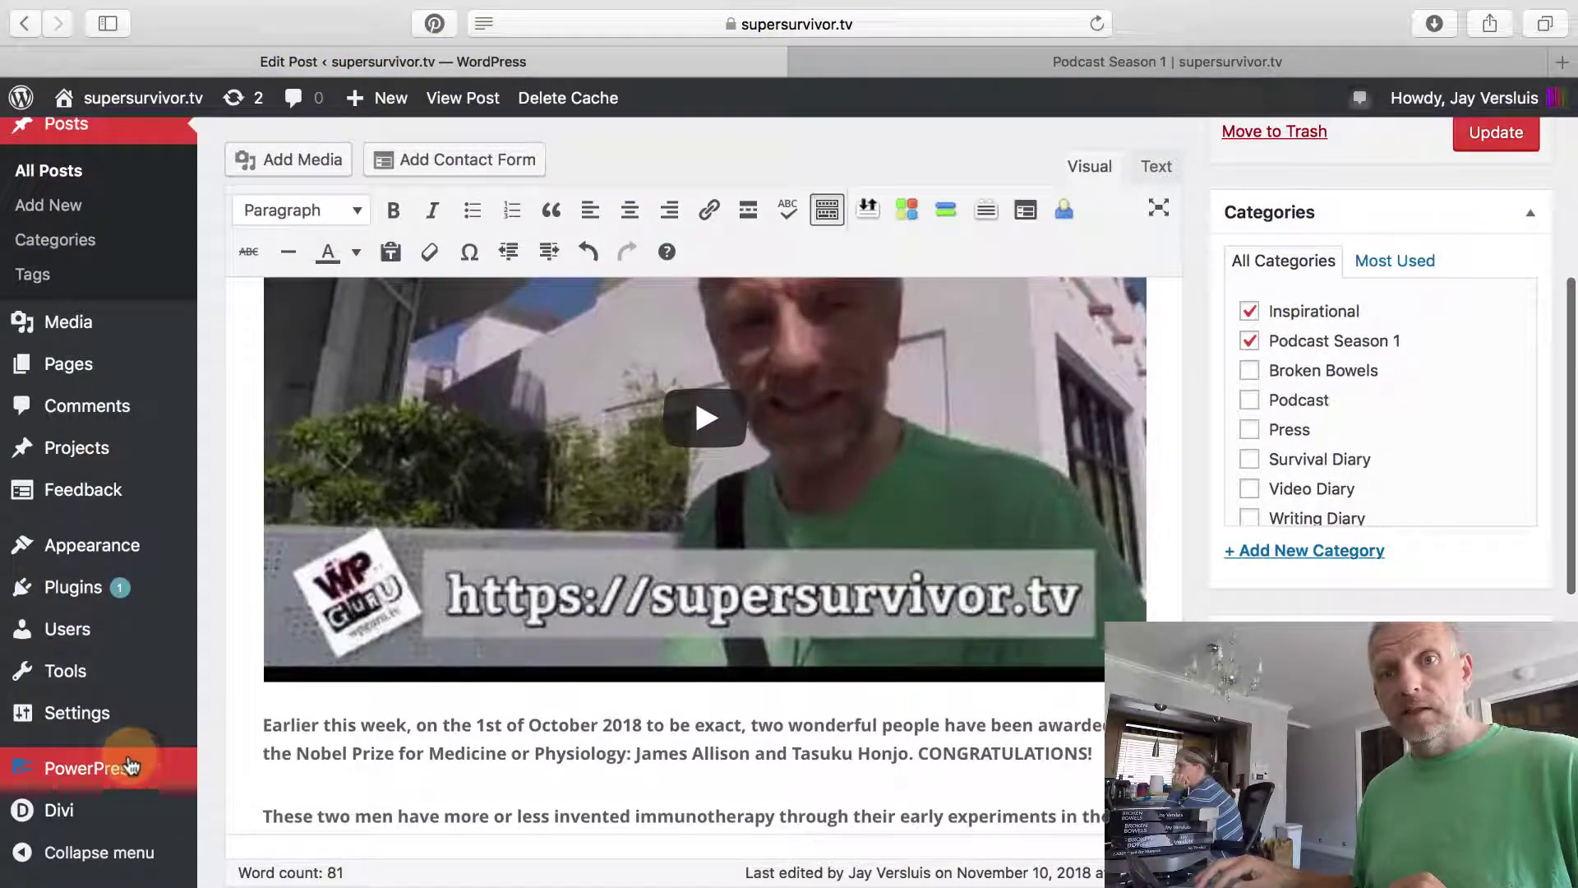
pyautogui.click(129, 766)
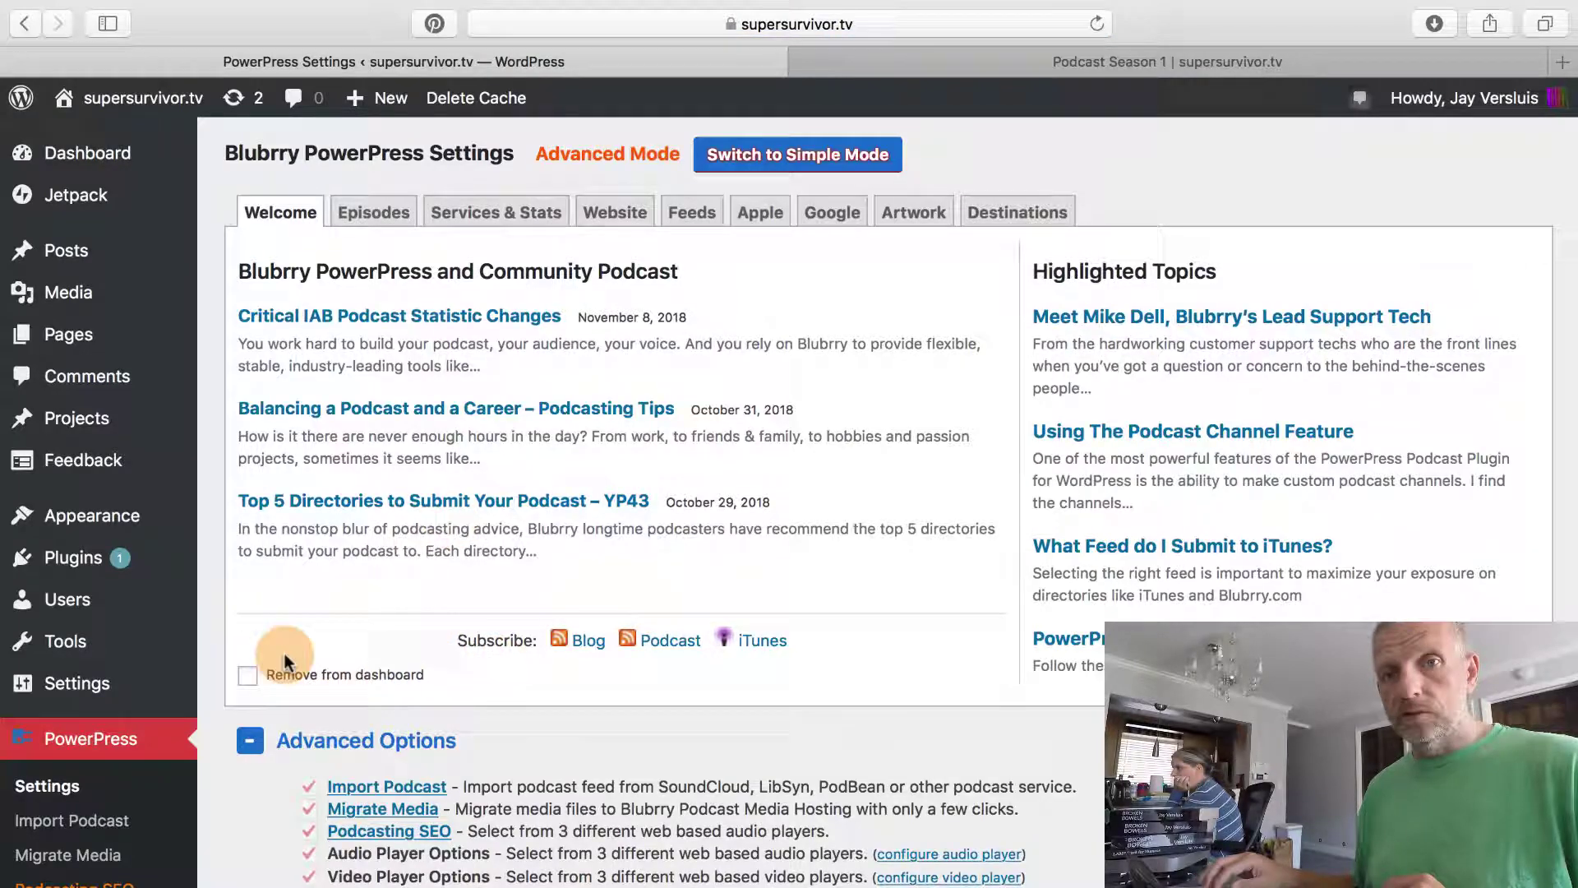
pyautogui.scroll(-8, 283, 653)
pyautogui.click(136, 697)
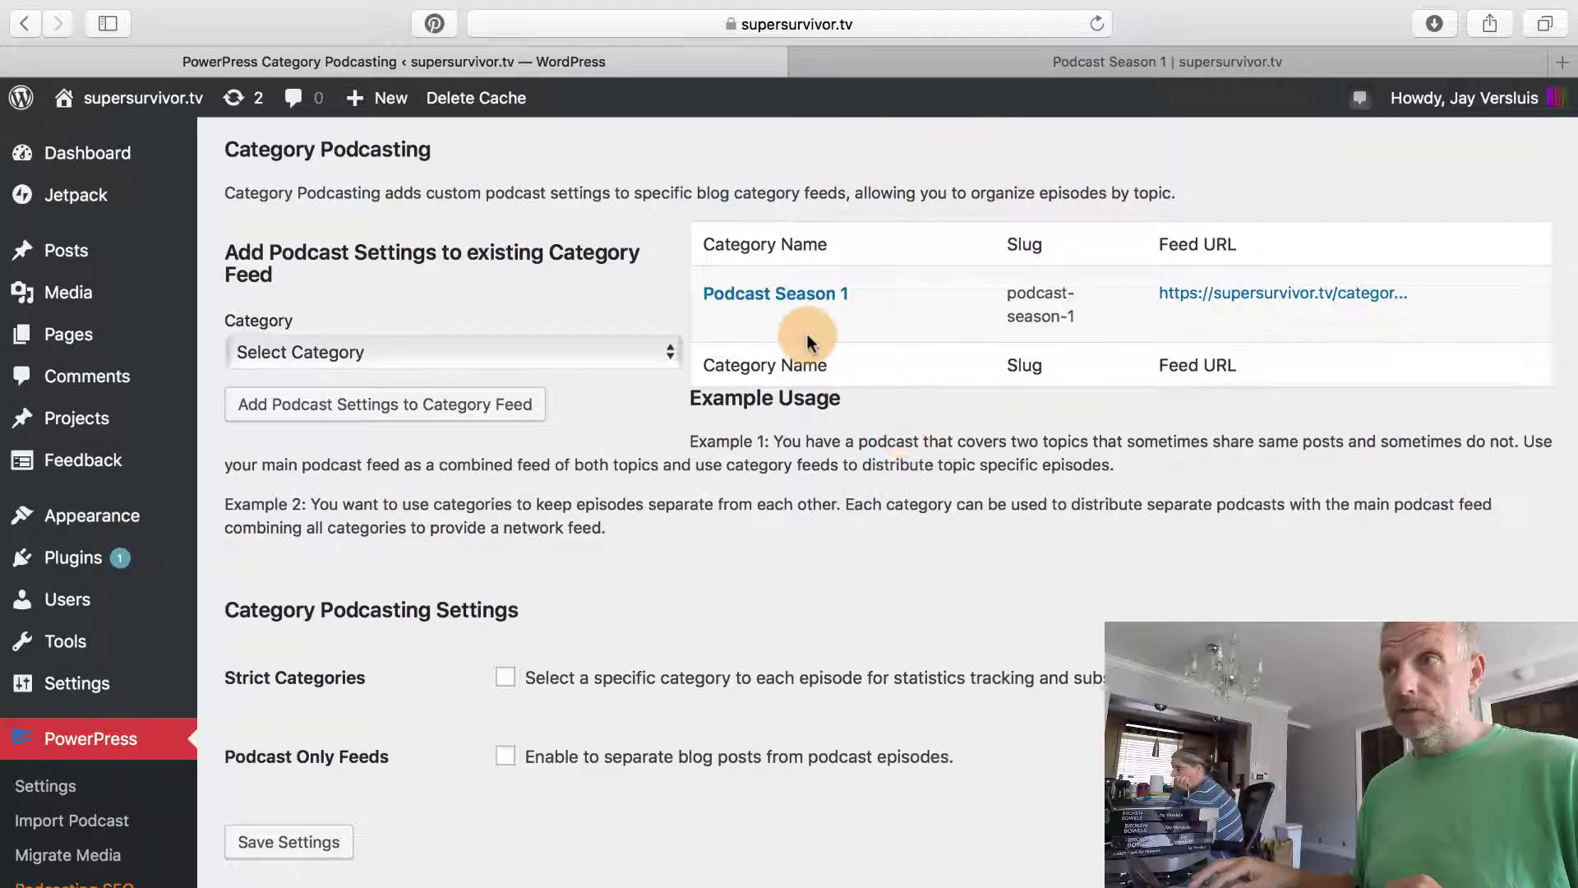
pyautogui.moveTo(740, 293)
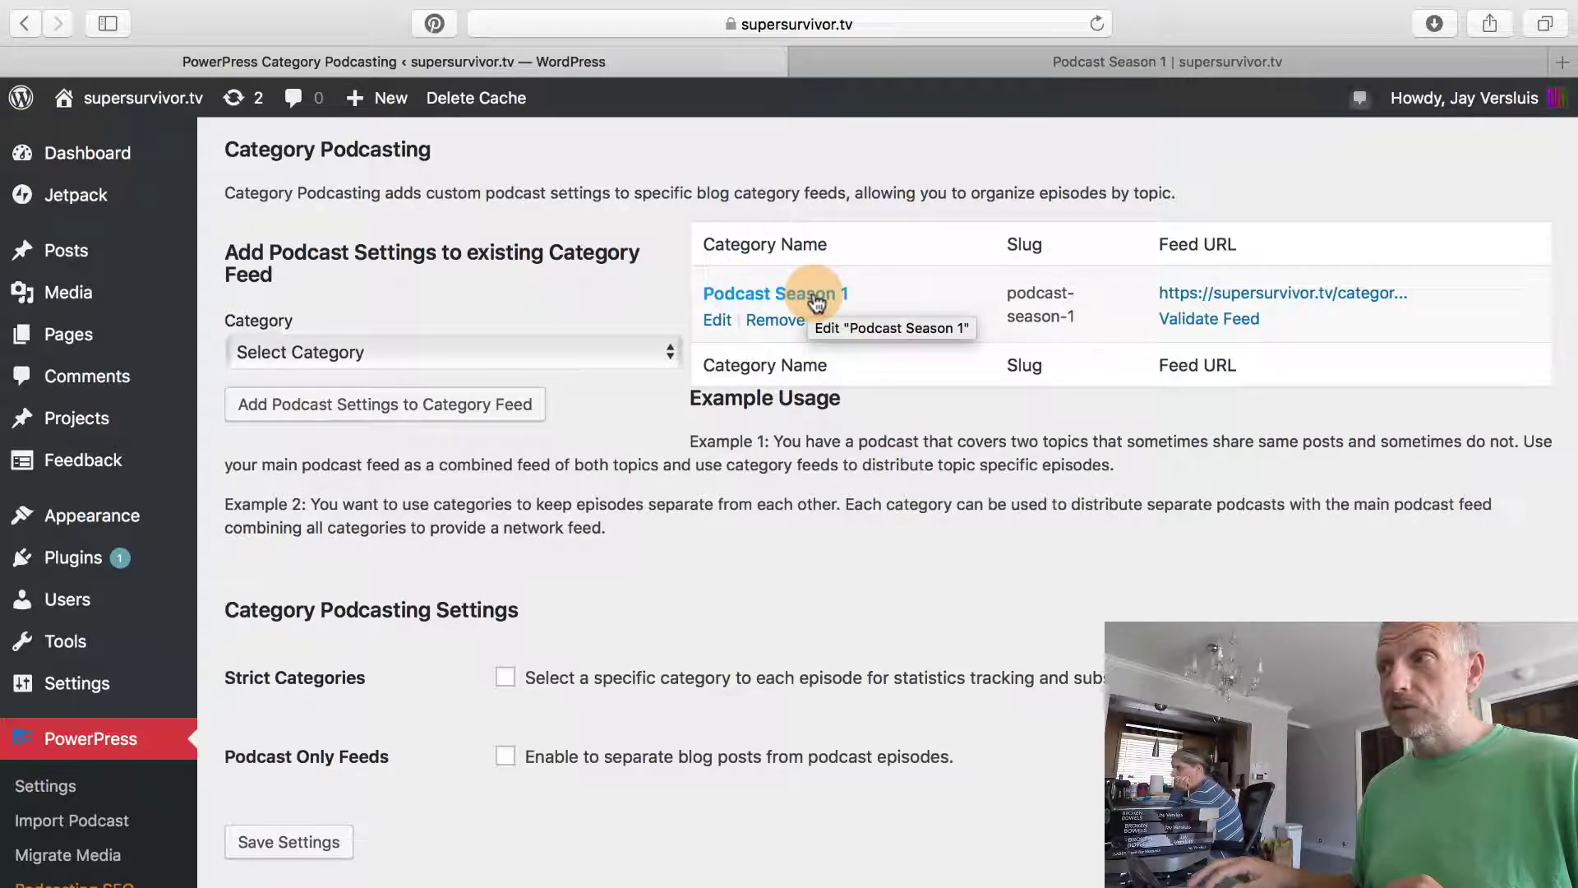
# Run Cast Feed Validator on the Podcast Season 1 feed and review the results, including the subtitle.
pyautogui.click(1207, 324)
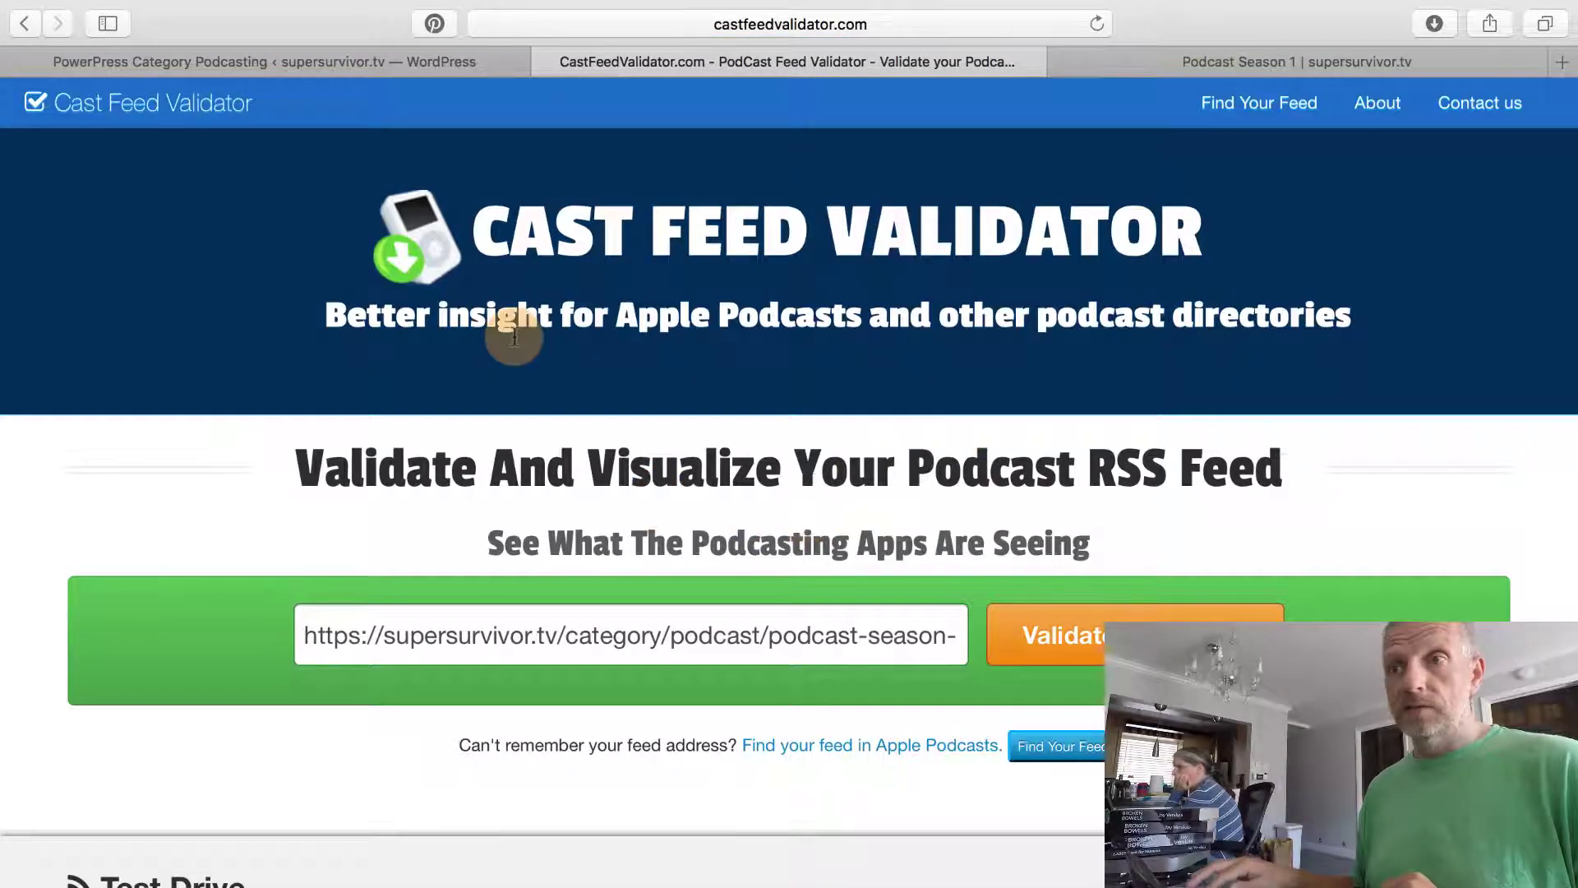
pyautogui.click(1171, 635)
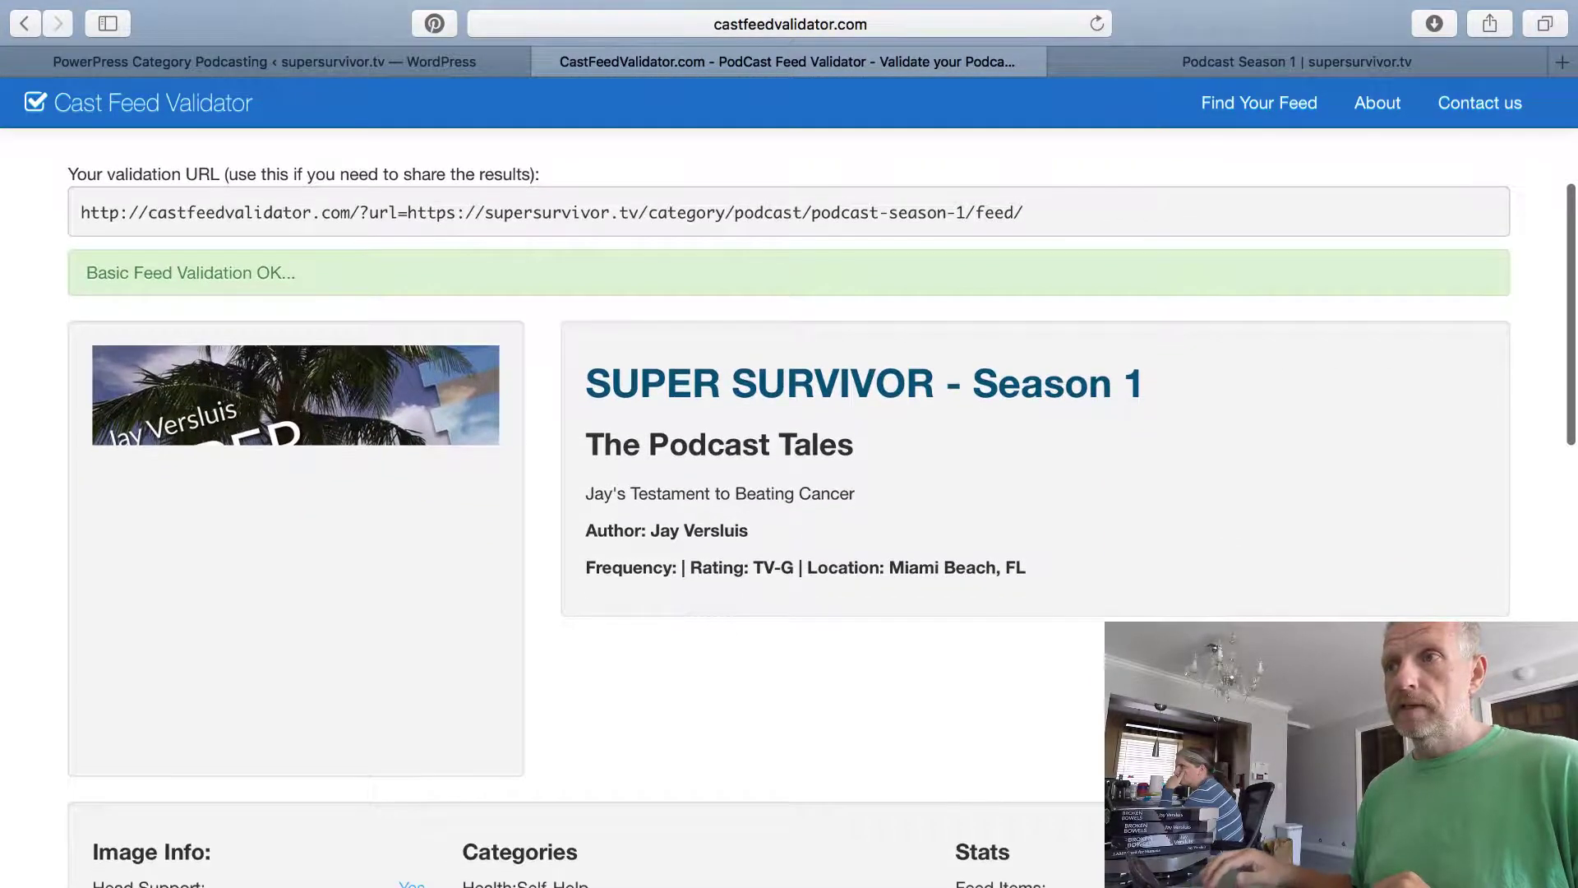
pyautogui.scroll(-3, 789, 494)
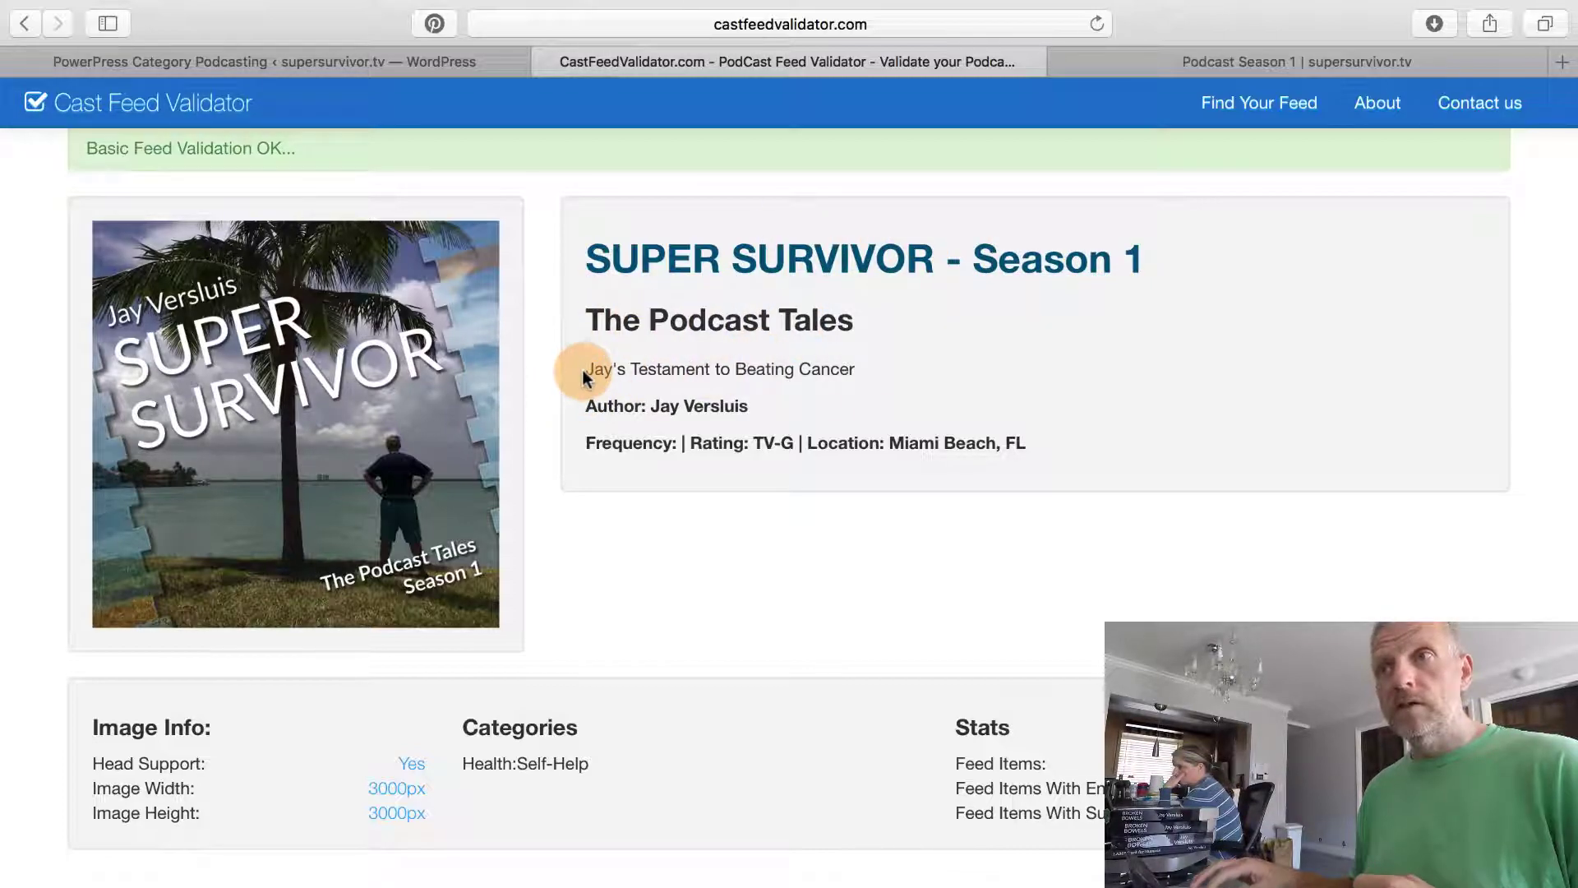
pyautogui.moveTo(582, 369); pyautogui.dragTo(851, 377)
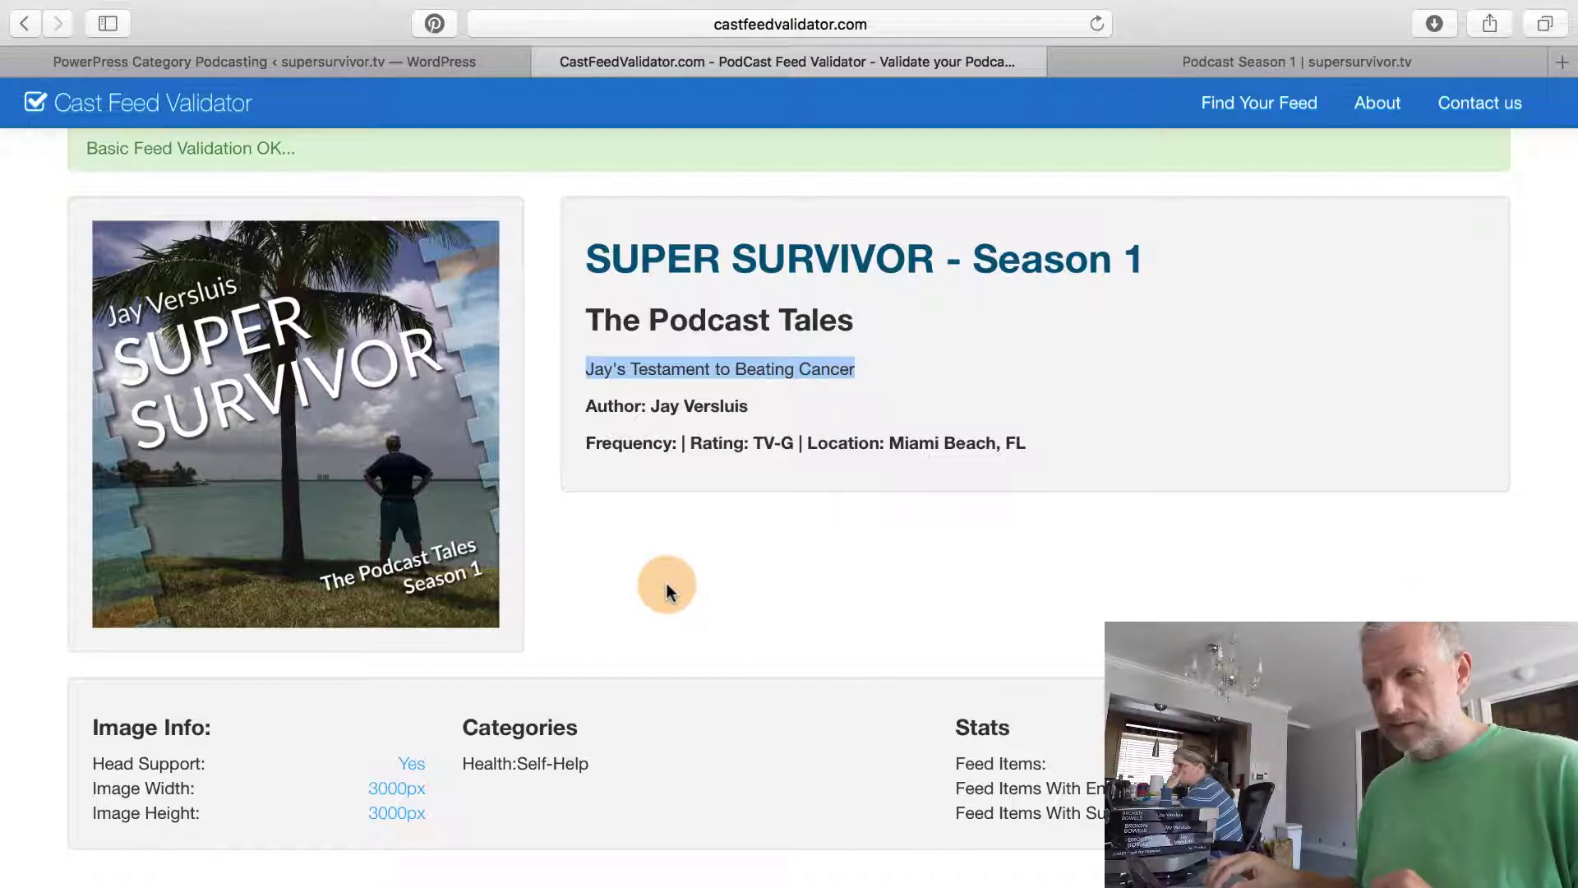
pyautogui.scroll(-5, 666, 584)
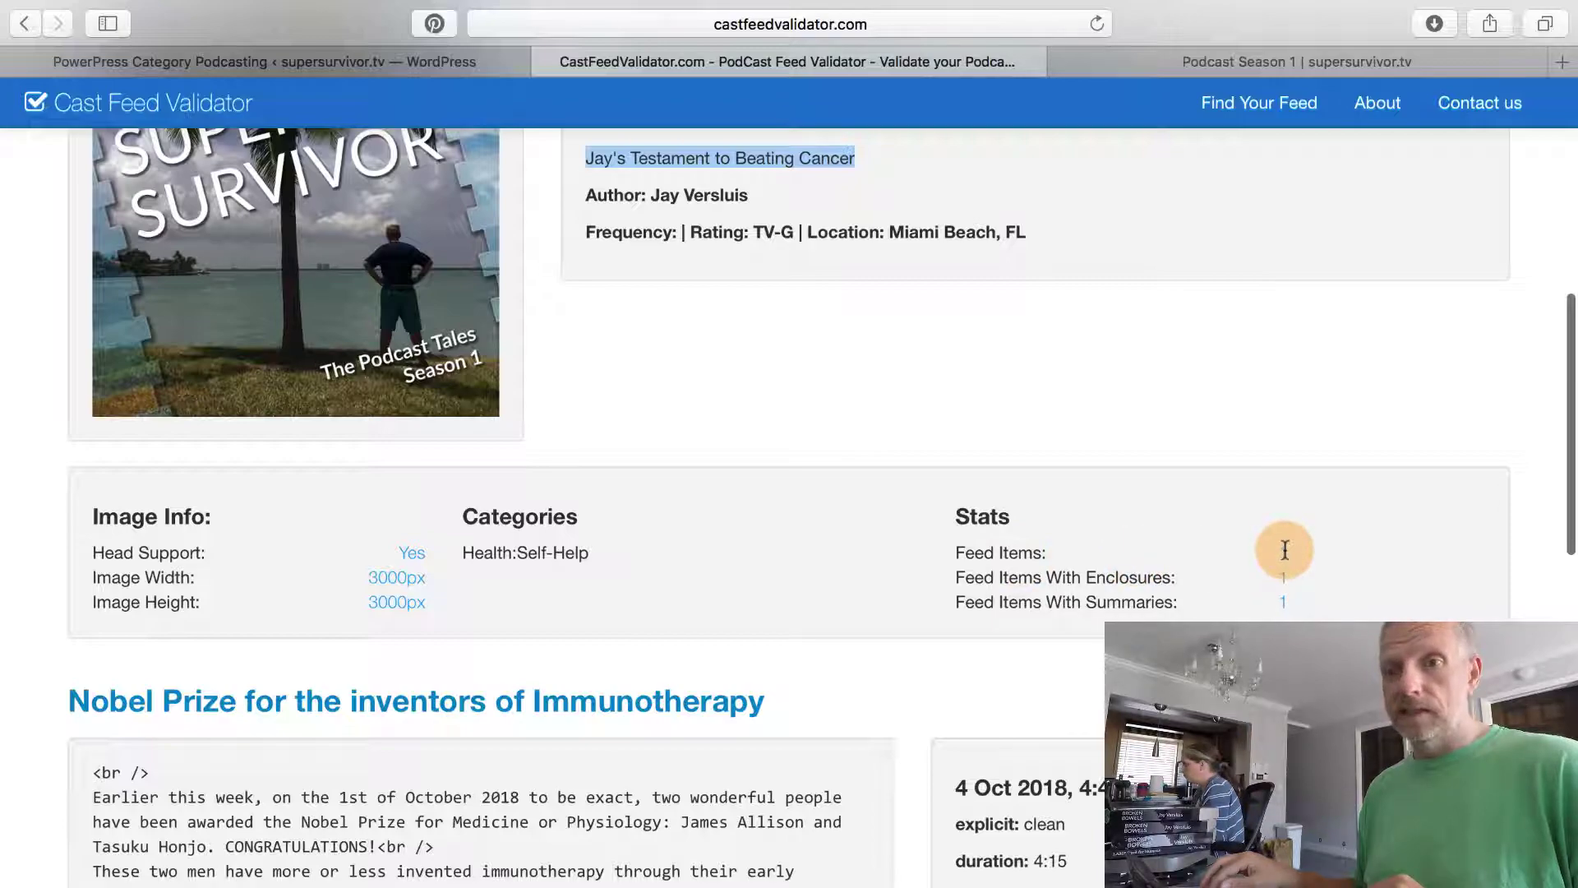
pyautogui.scroll(-8, 1126, 599)
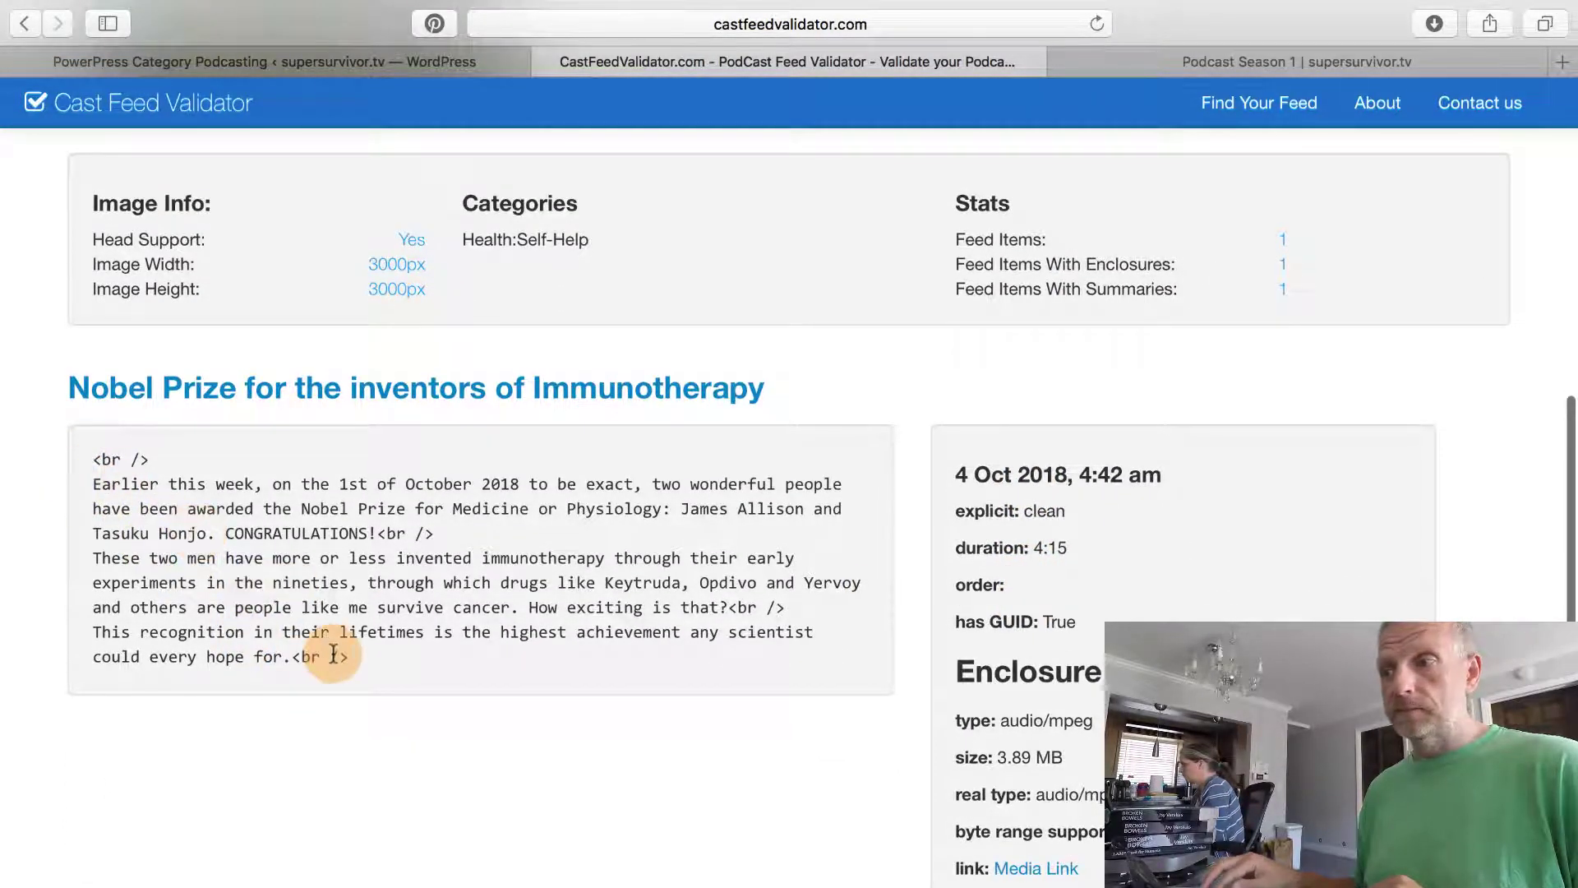
pyautogui.scroll(-5, 680, 732)
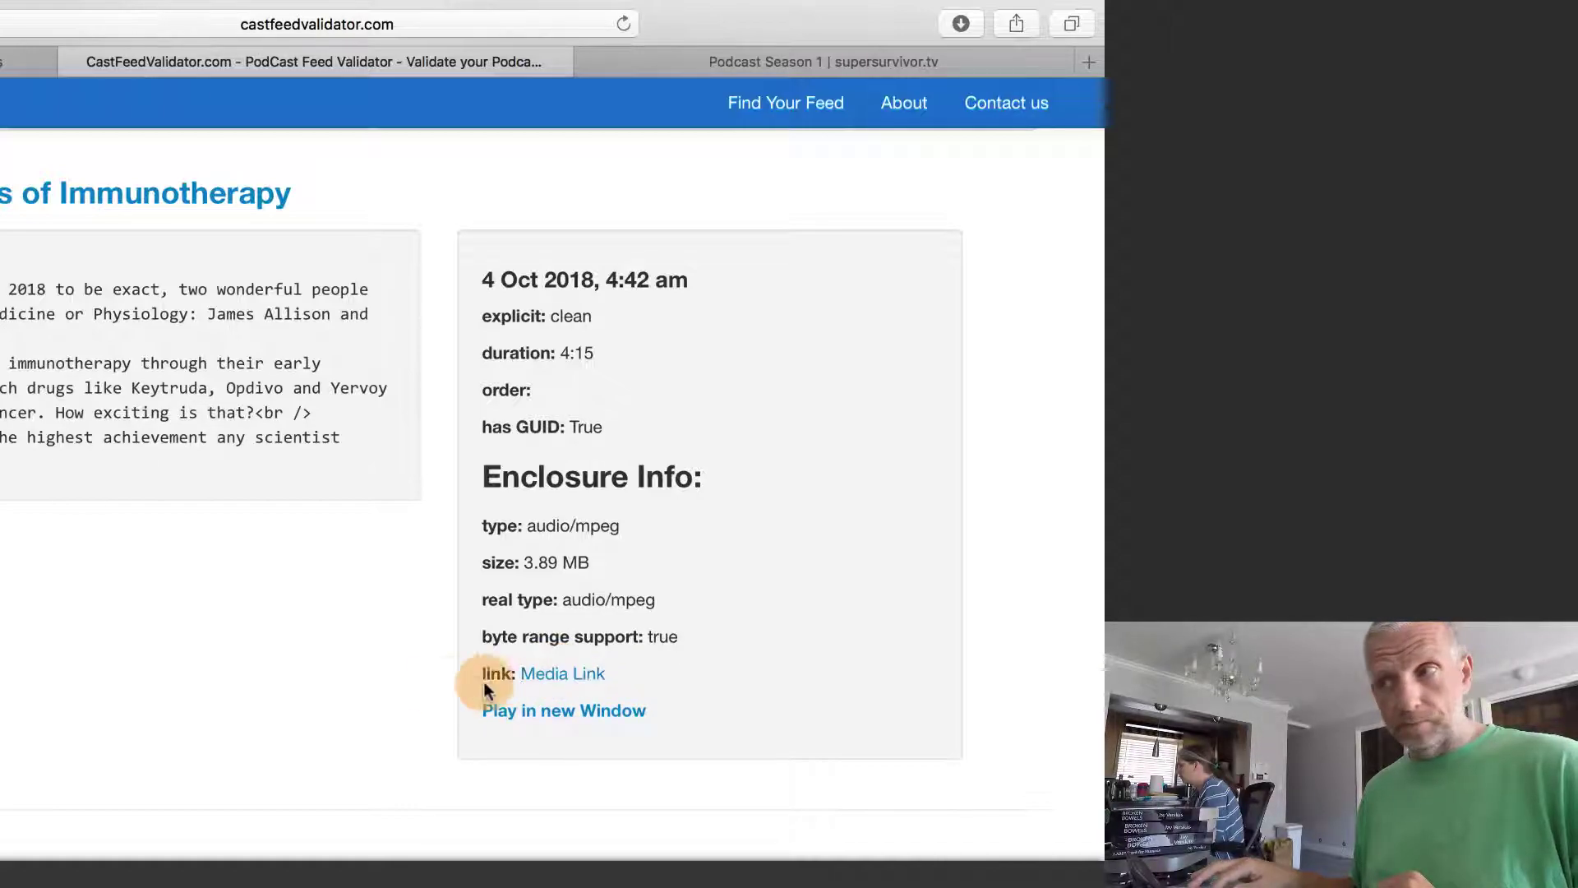
pyautogui.scroll(2, 442, 679)
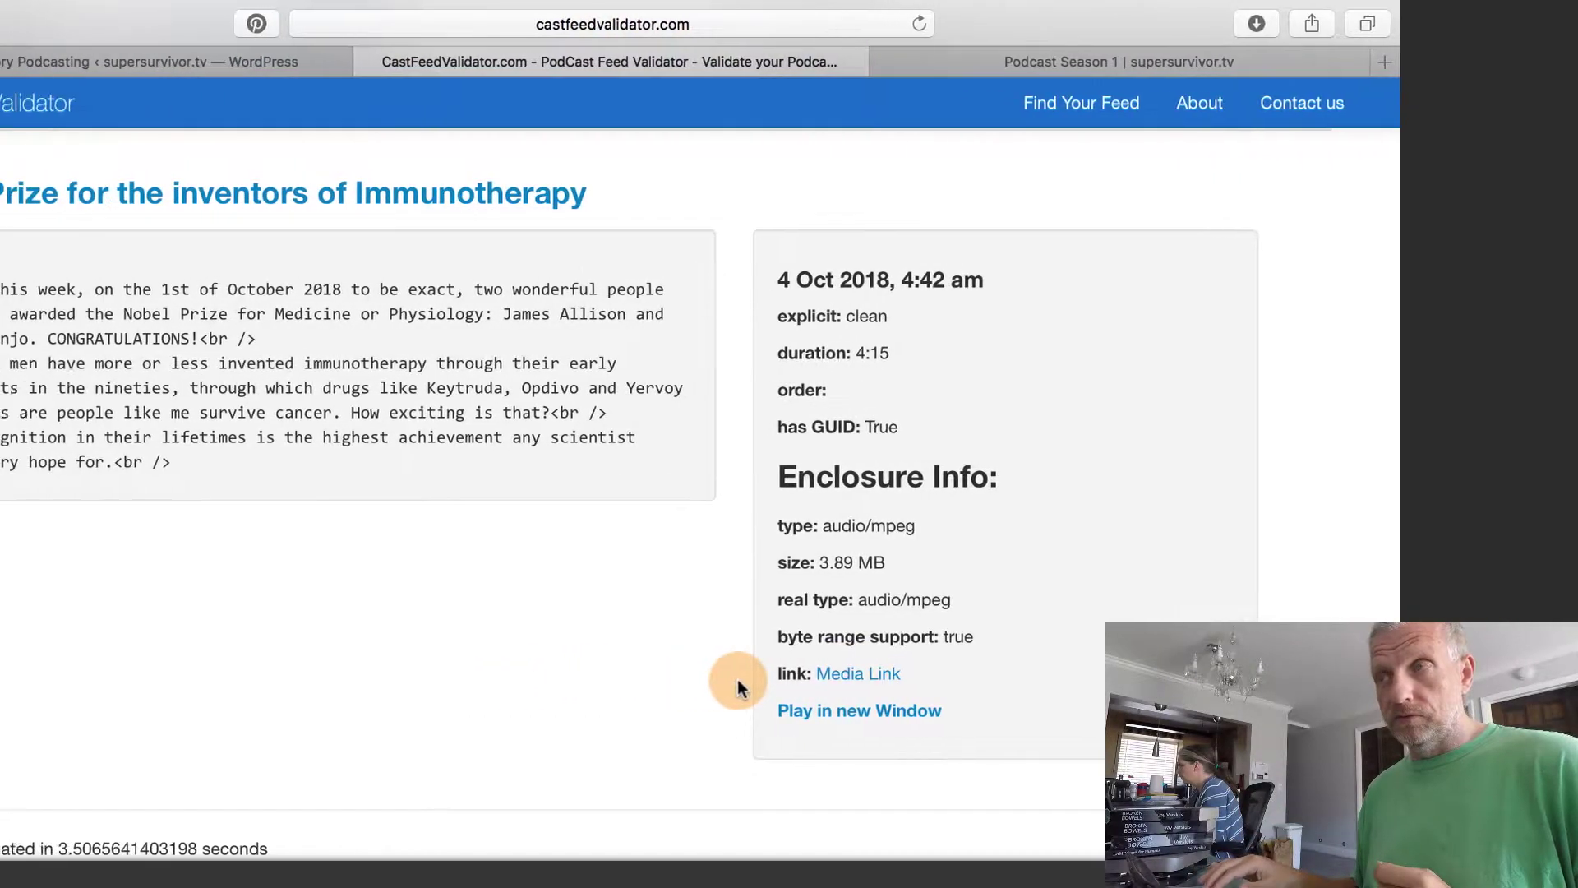
pyautogui.scroll(8, 915, 679)
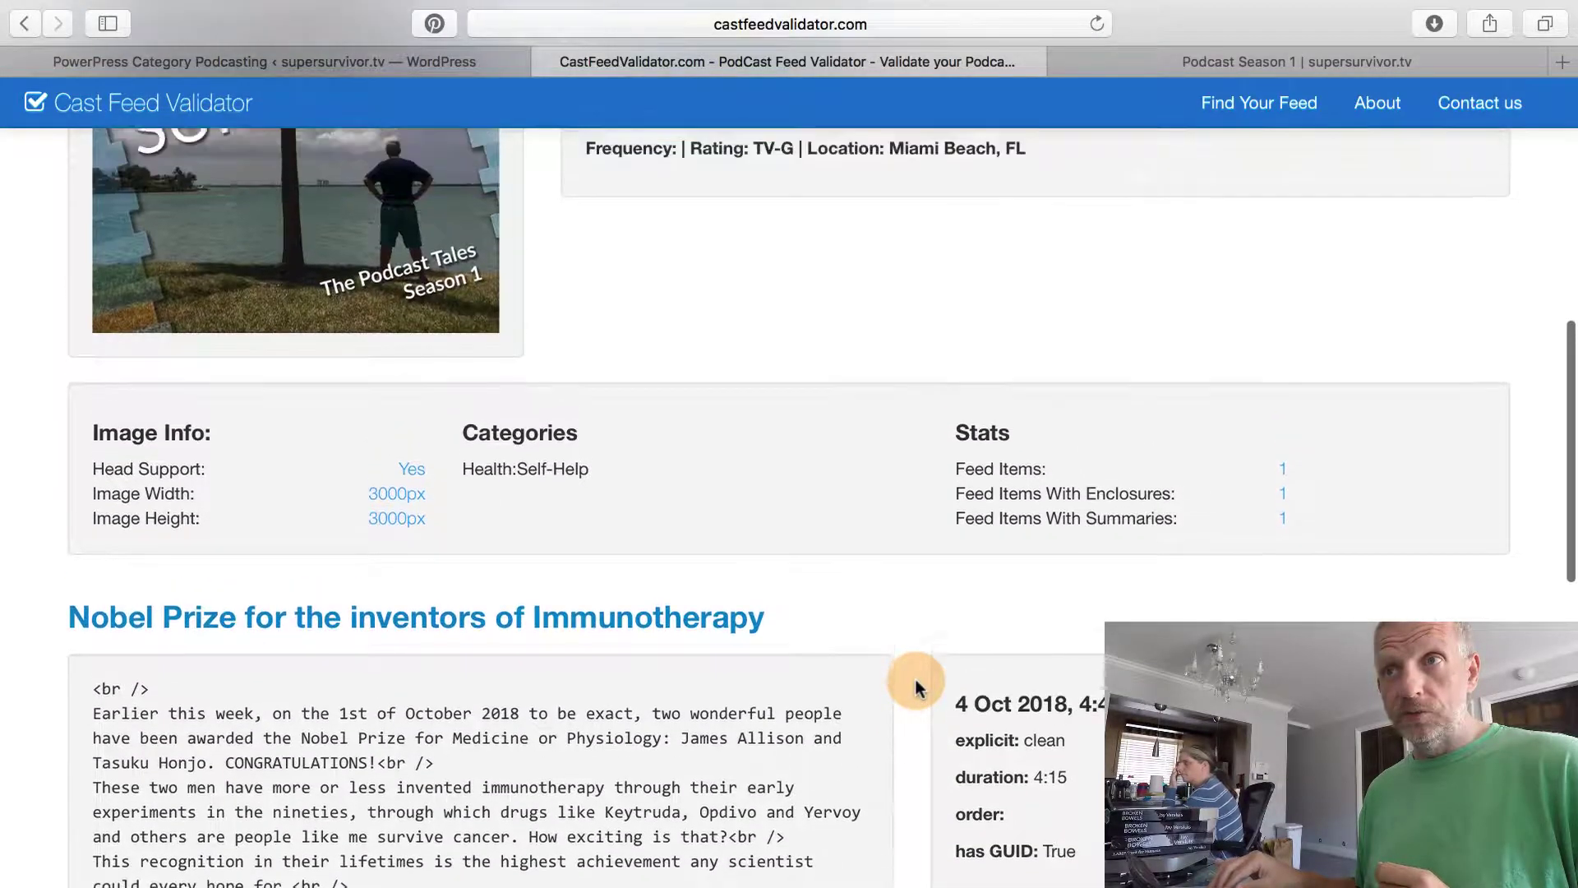
pyautogui.scroll(4, 918, 689)
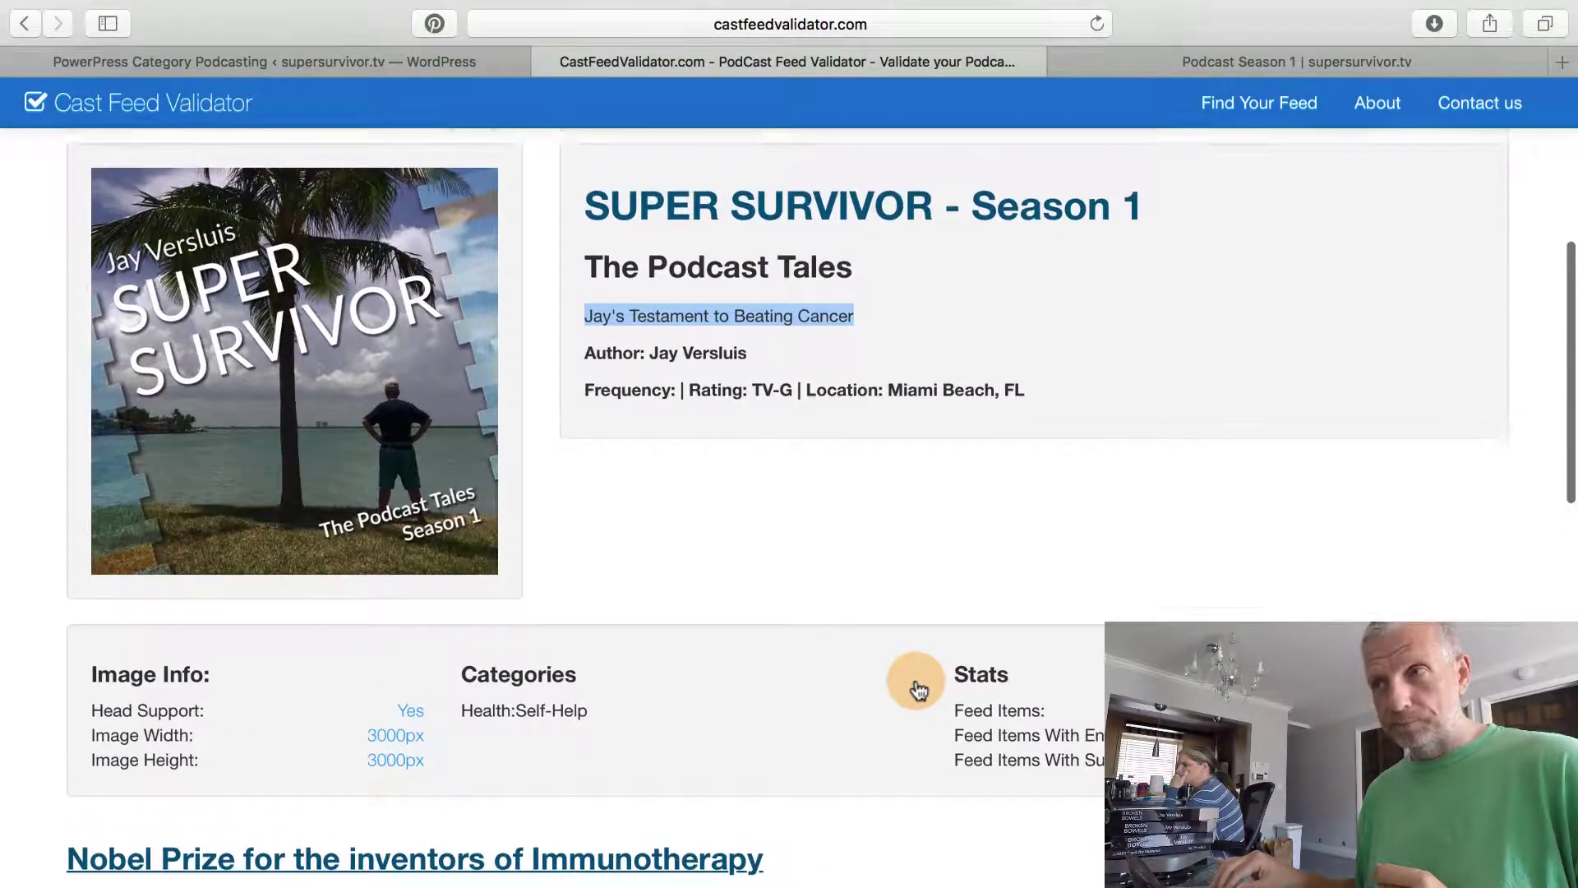
pyautogui.scroll(1, 918, 689)
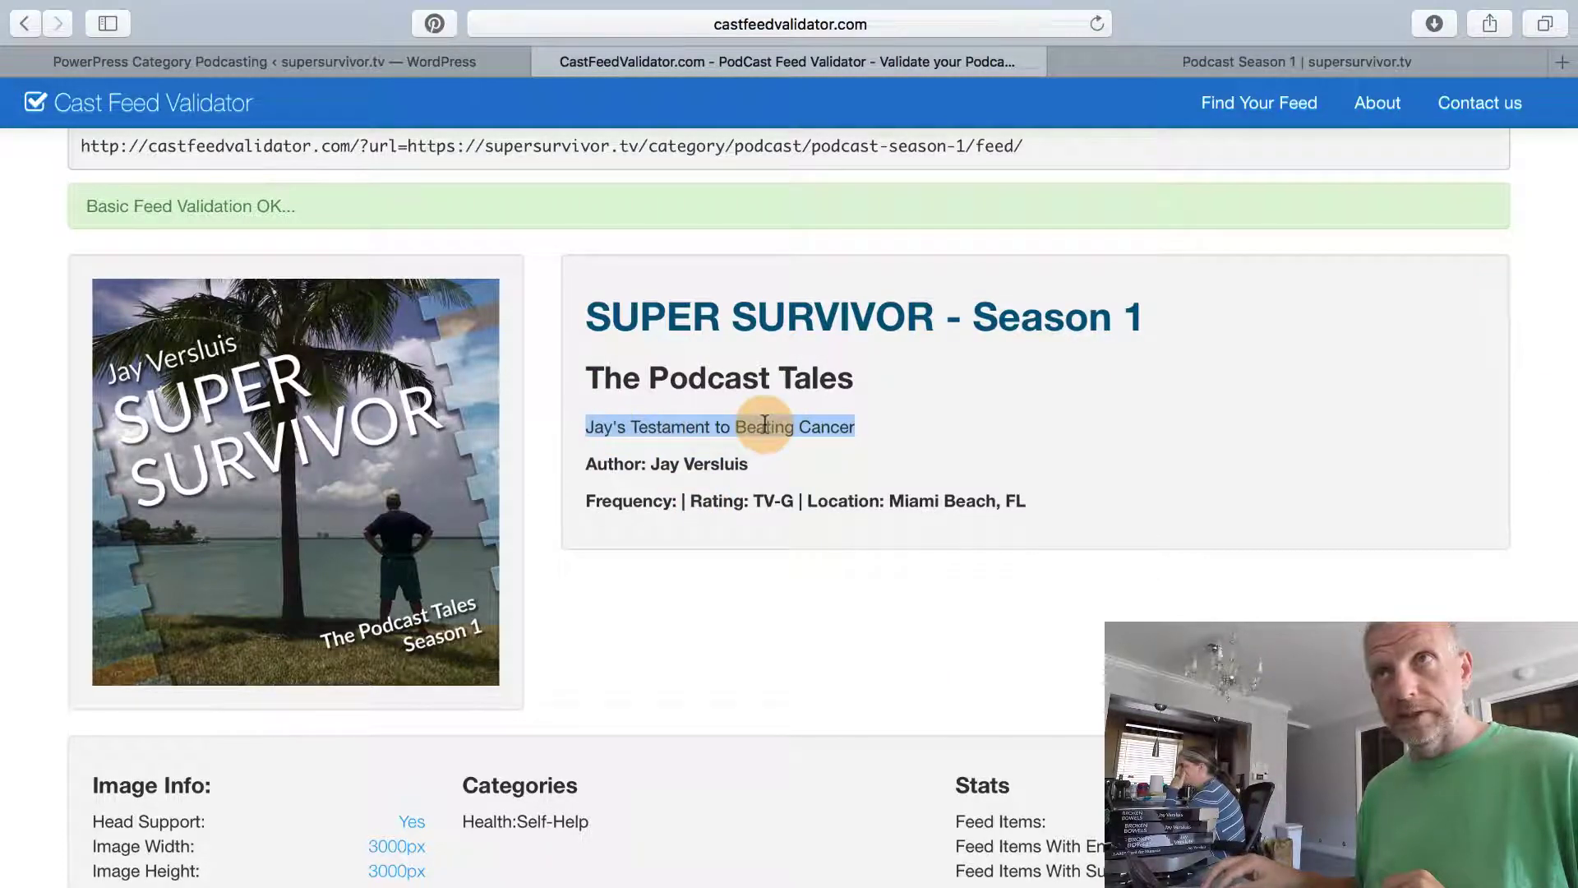
pyautogui.scroll(6, 622, 426)
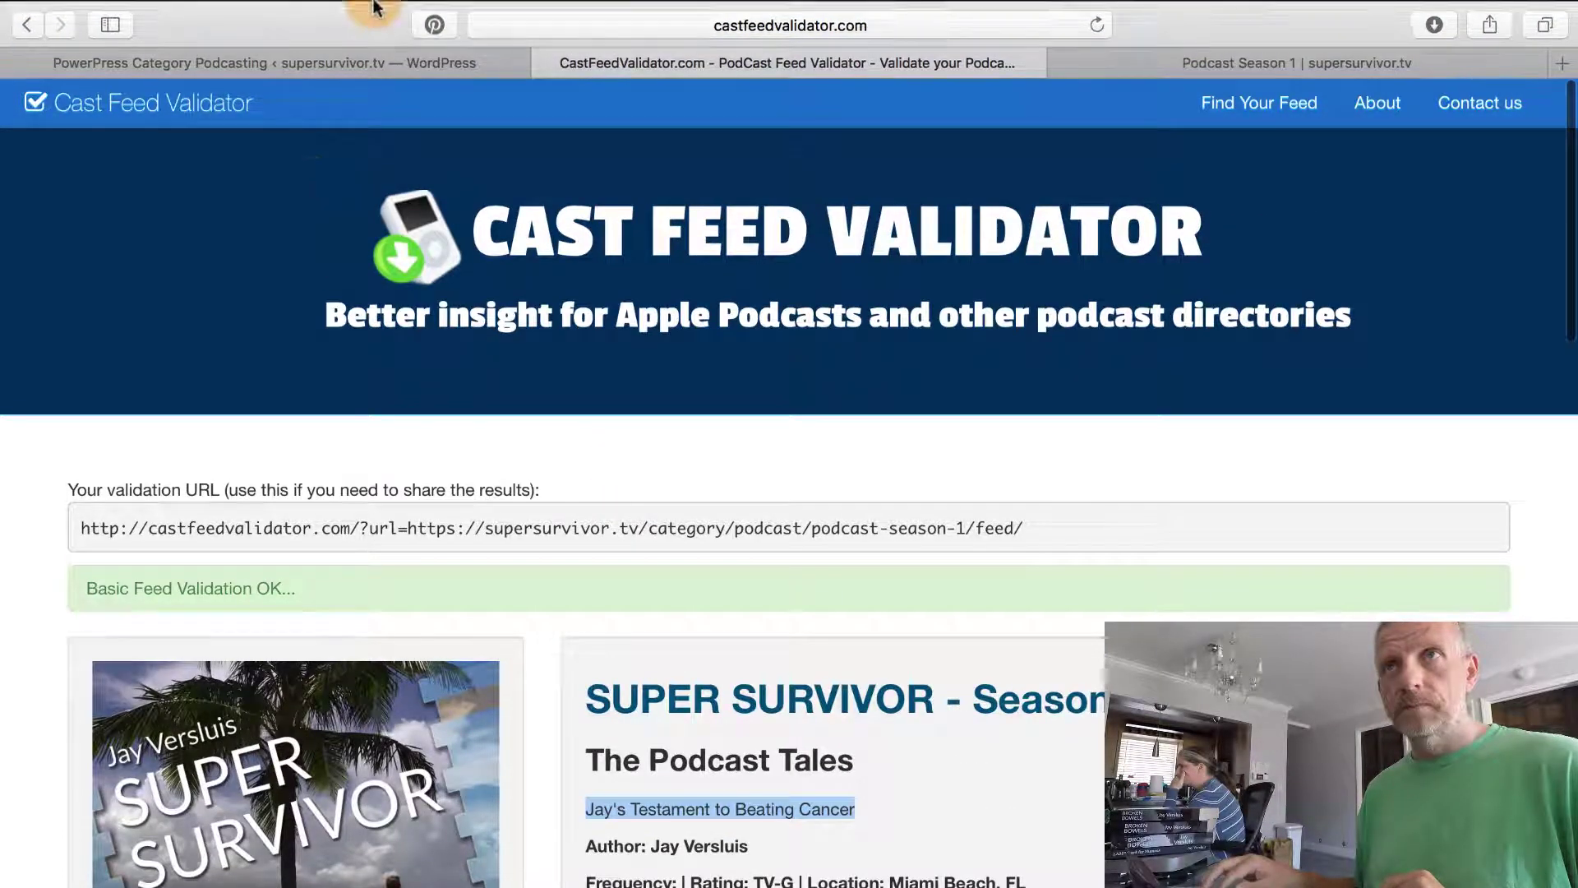
# Go to Posts > Categories and select the Podcast Season 1 description text.
pyautogui.click(398, 85)
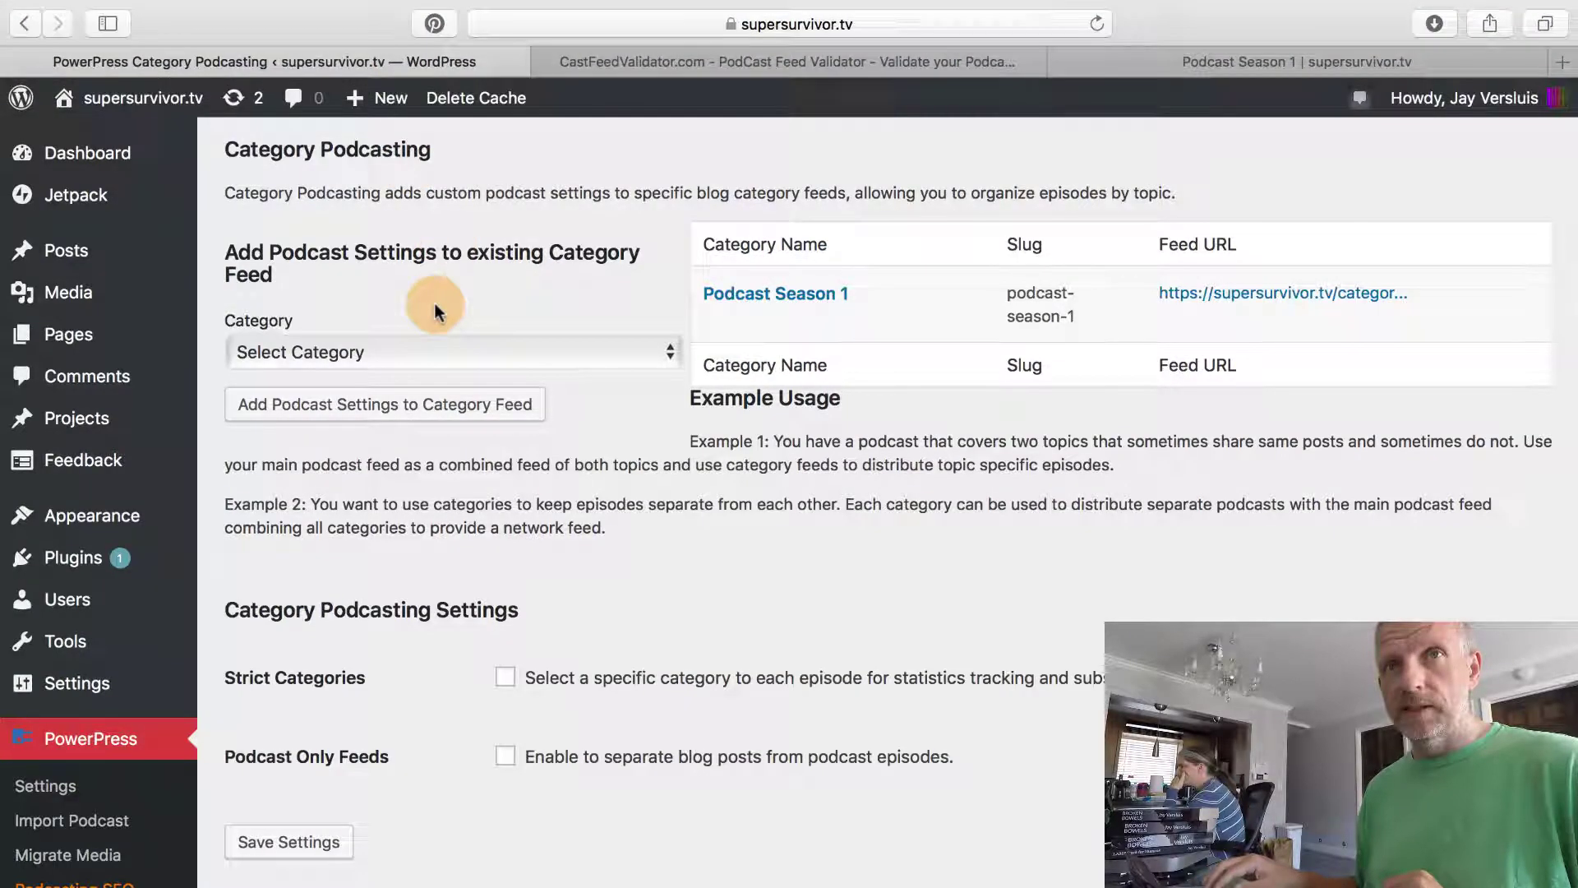
pyautogui.moveTo(74, 259)
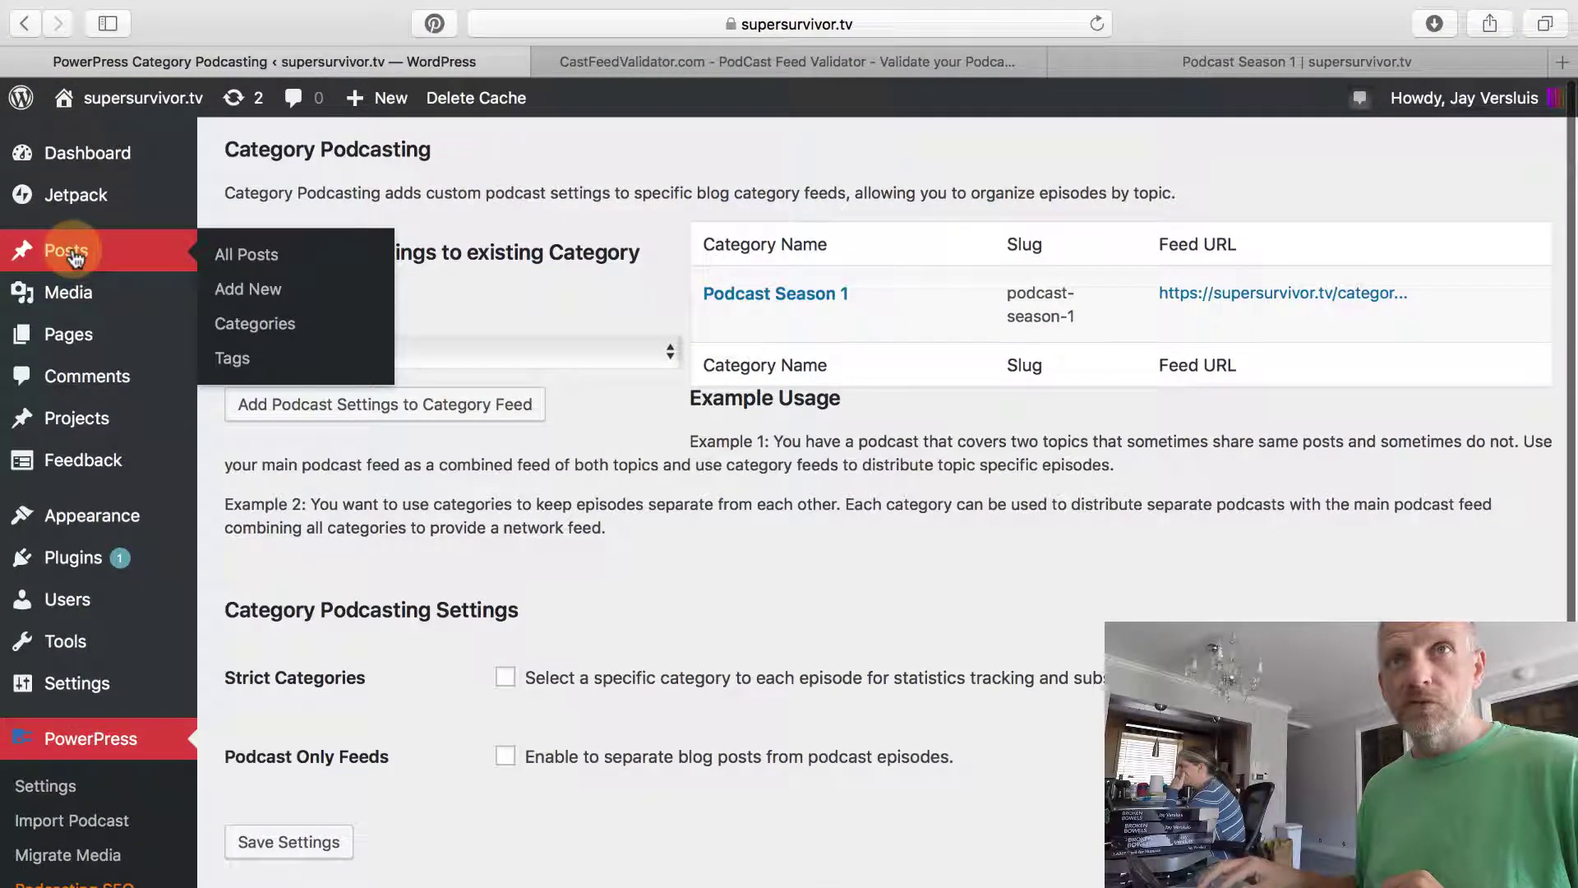
pyautogui.click(254, 329)
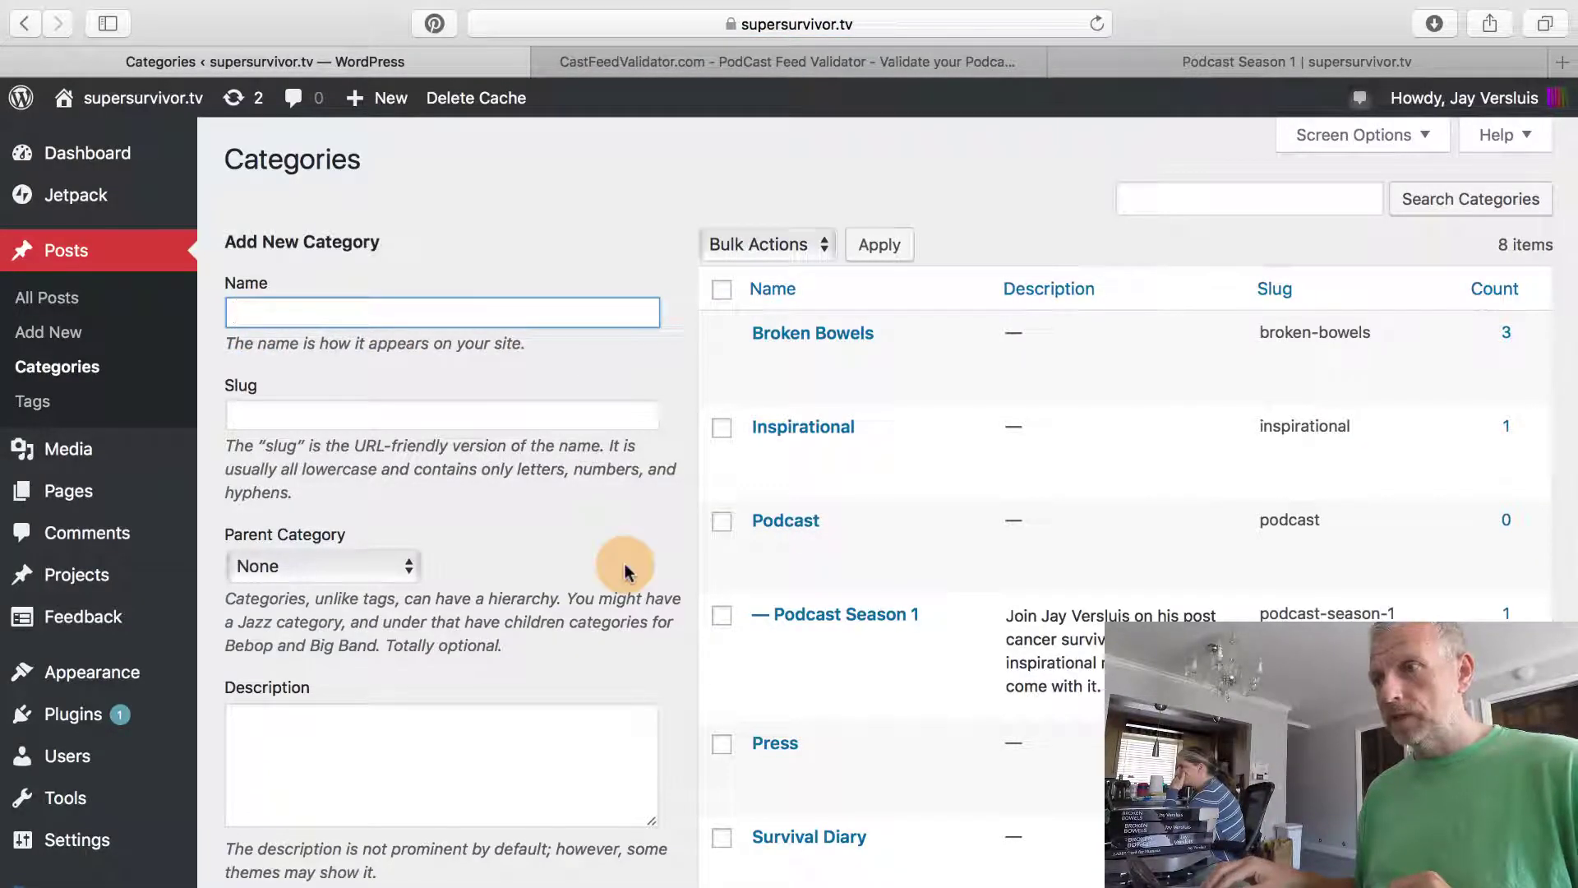
pyautogui.scroll(-3, 625, 571)
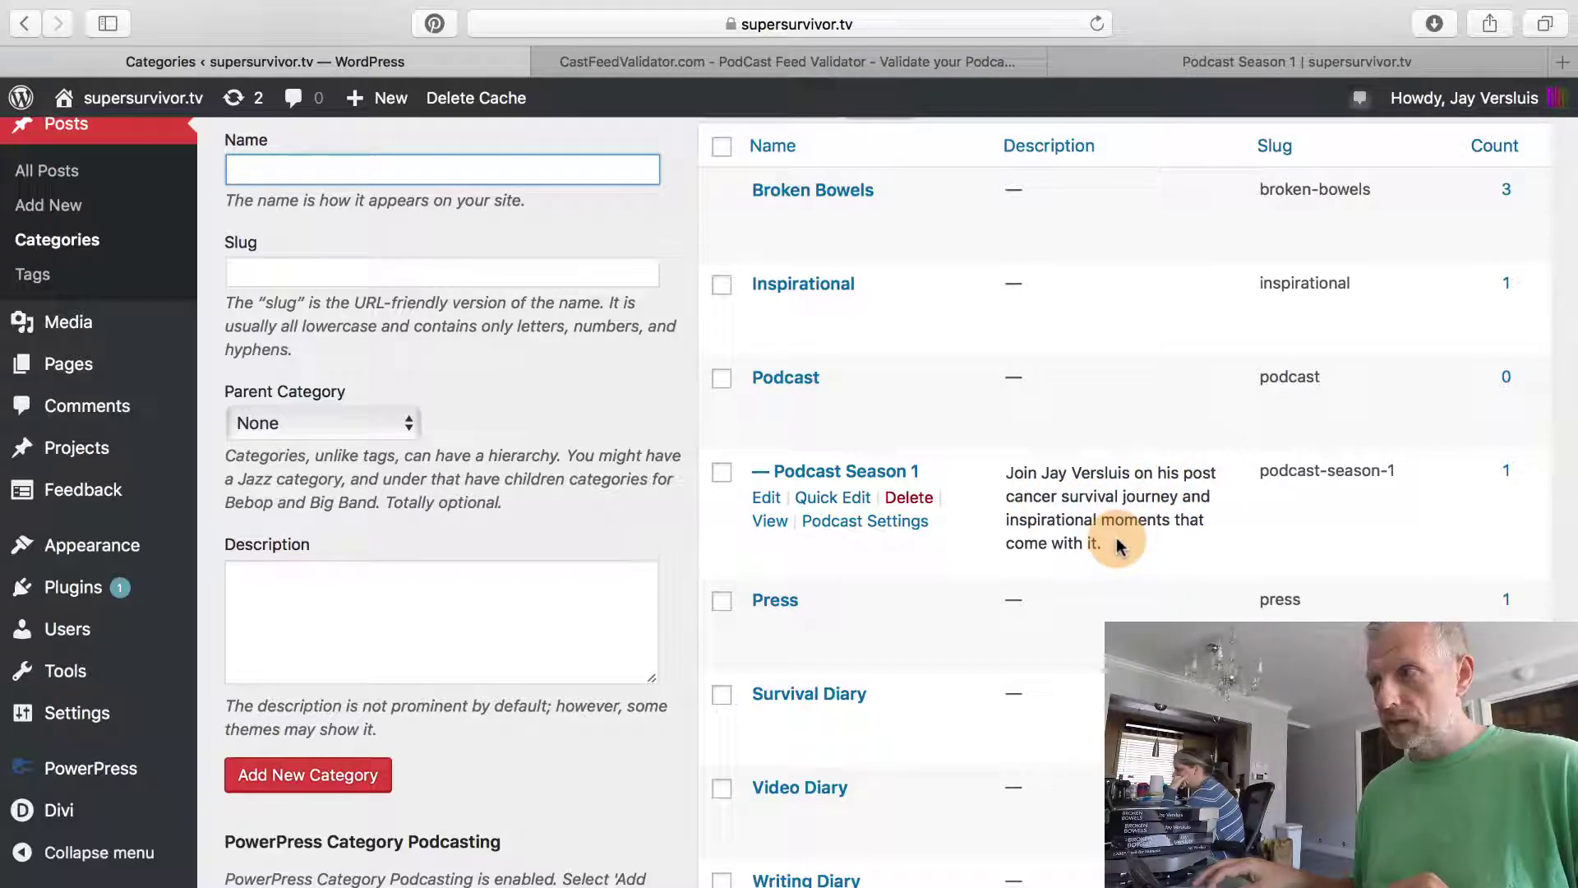
pyautogui.moveTo(1116, 545); pyautogui.dragTo(1014, 469)
pyautogui.press('super+c')
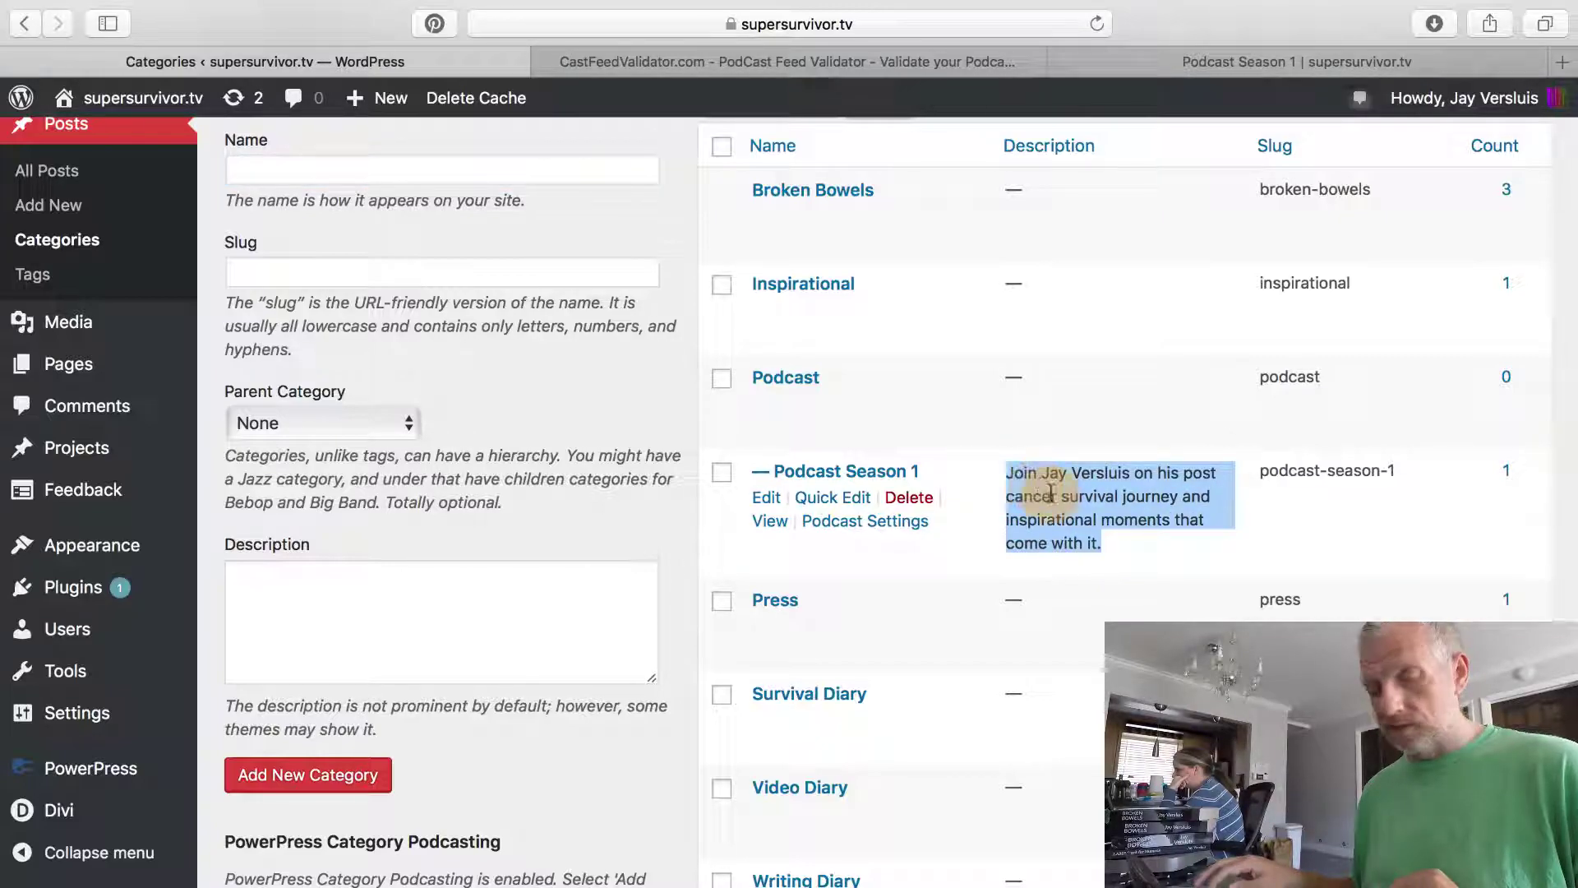
pyautogui.scroll(-5, 148, 520)
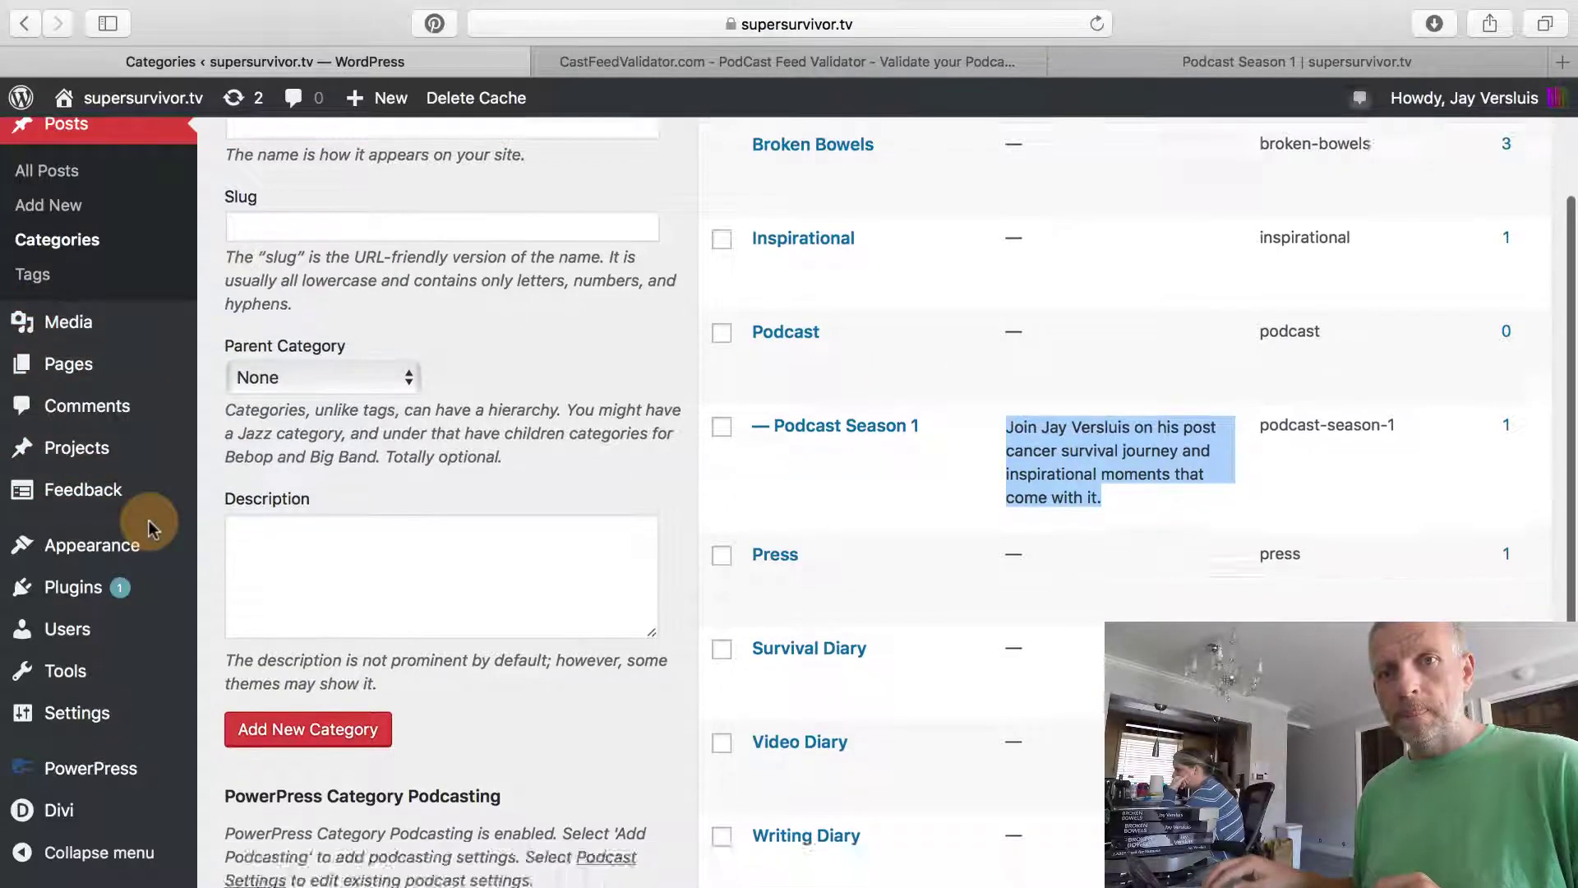
# Paste the category description into Podcast Season 1's iTunes Program Summary on the Apple tab and save.
pyautogui.moveTo(115, 768)
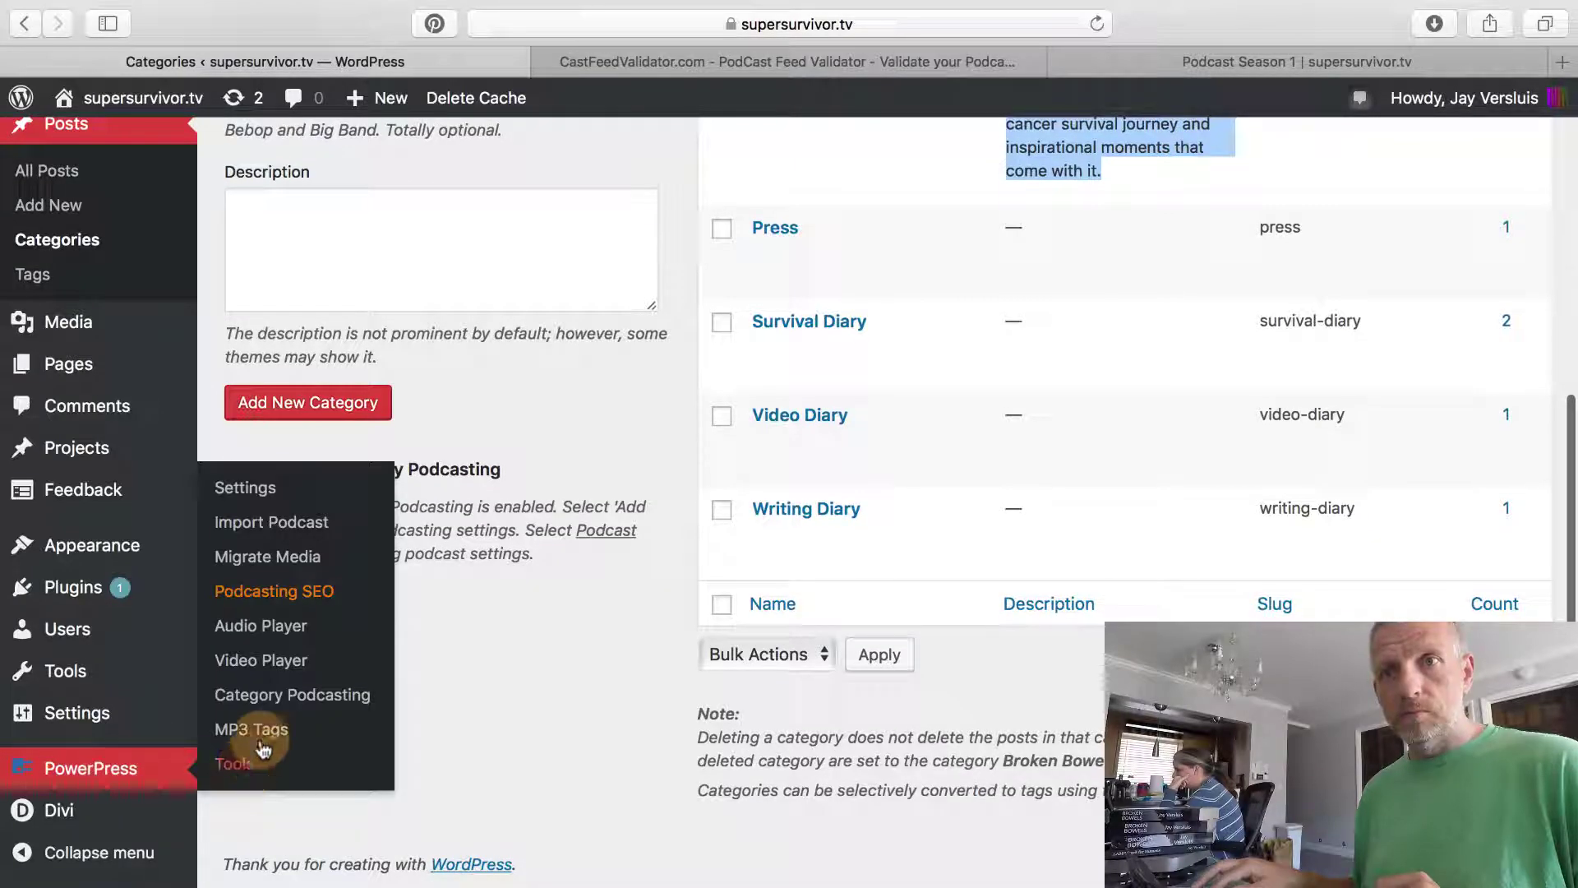
pyautogui.click(314, 697)
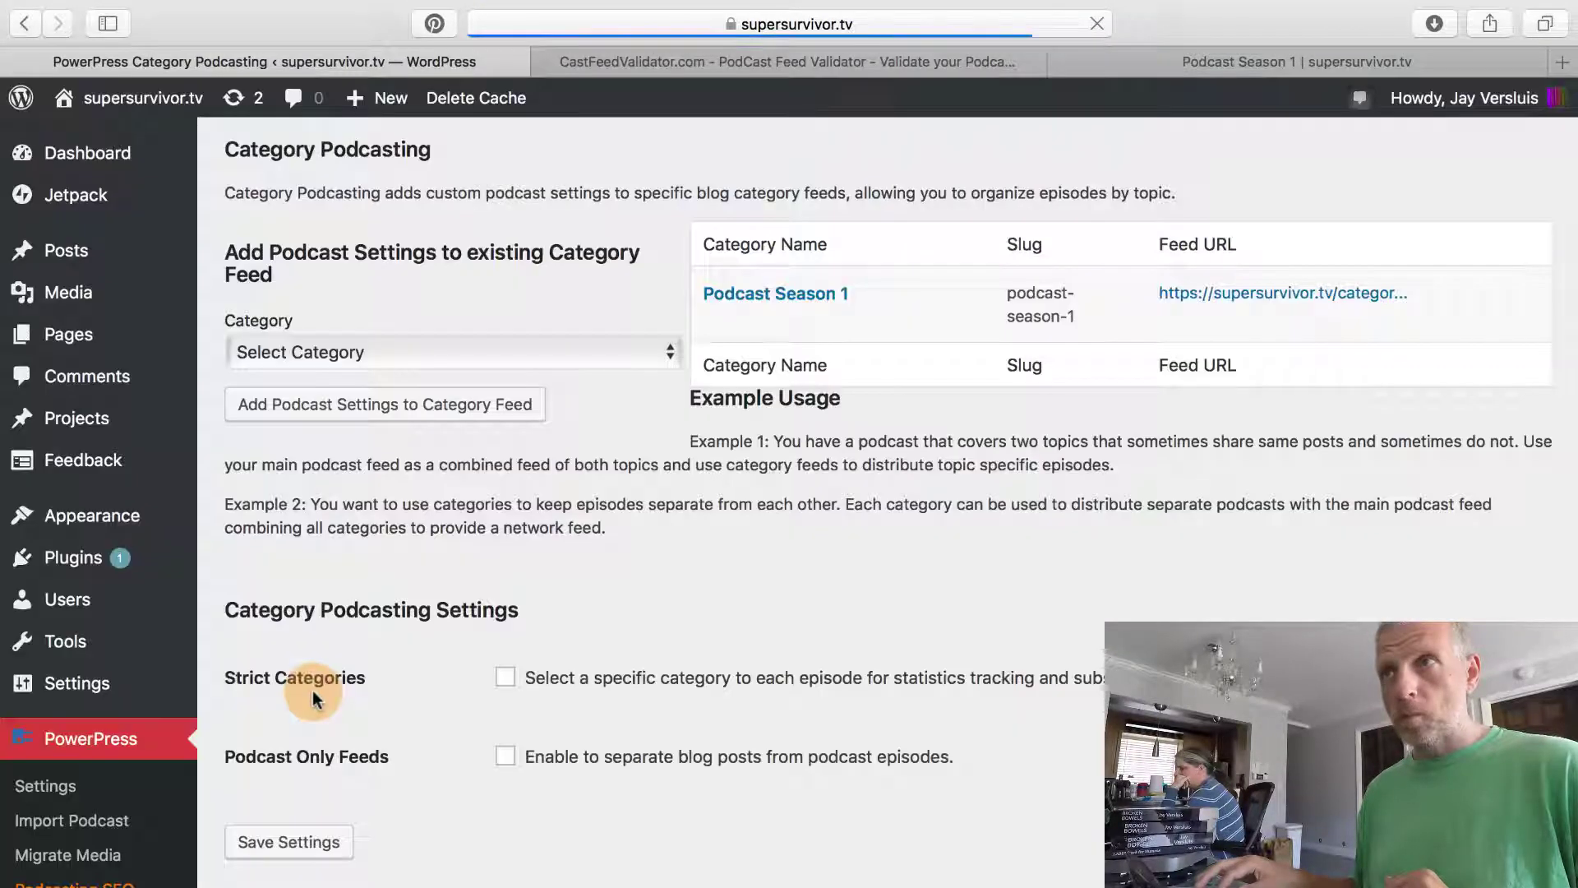
pyautogui.moveTo(816, 309)
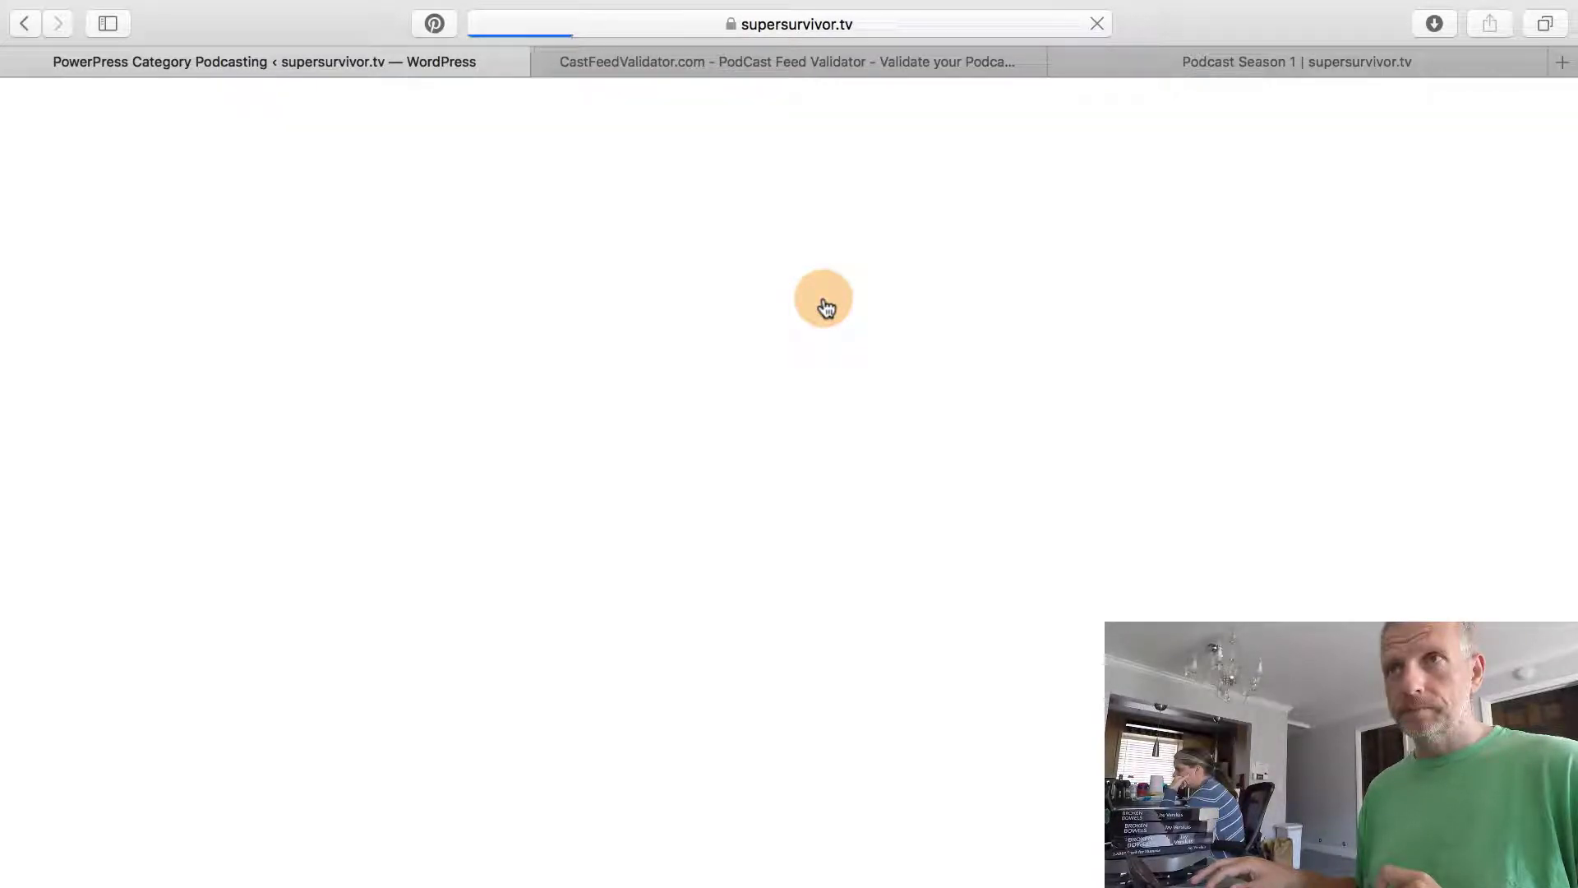
pyautogui.click(328, 207)
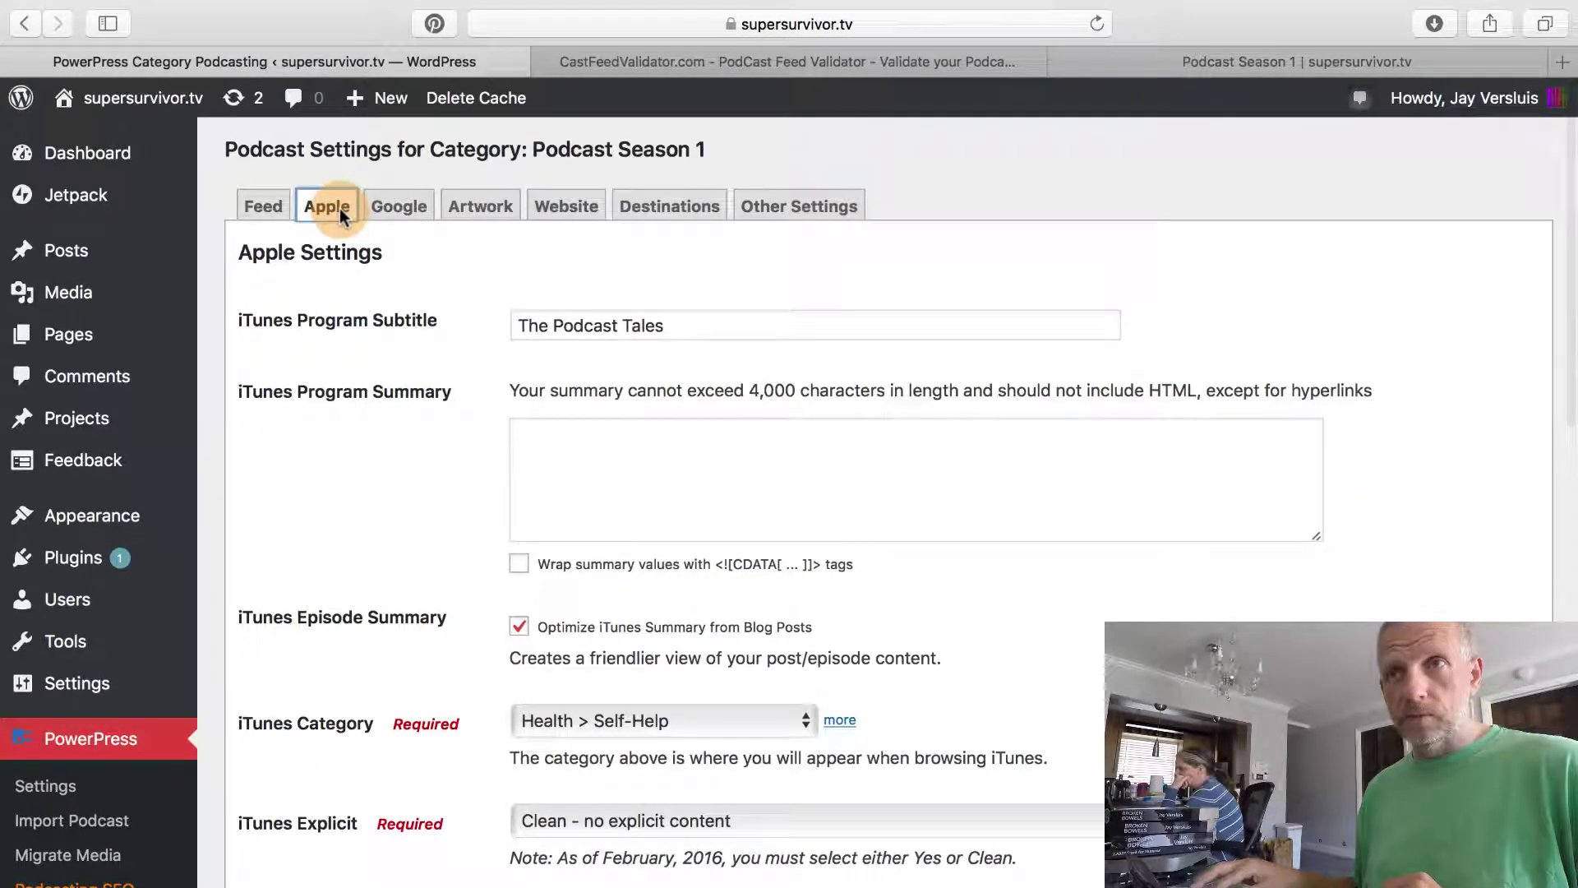
pyautogui.click(255, 392)
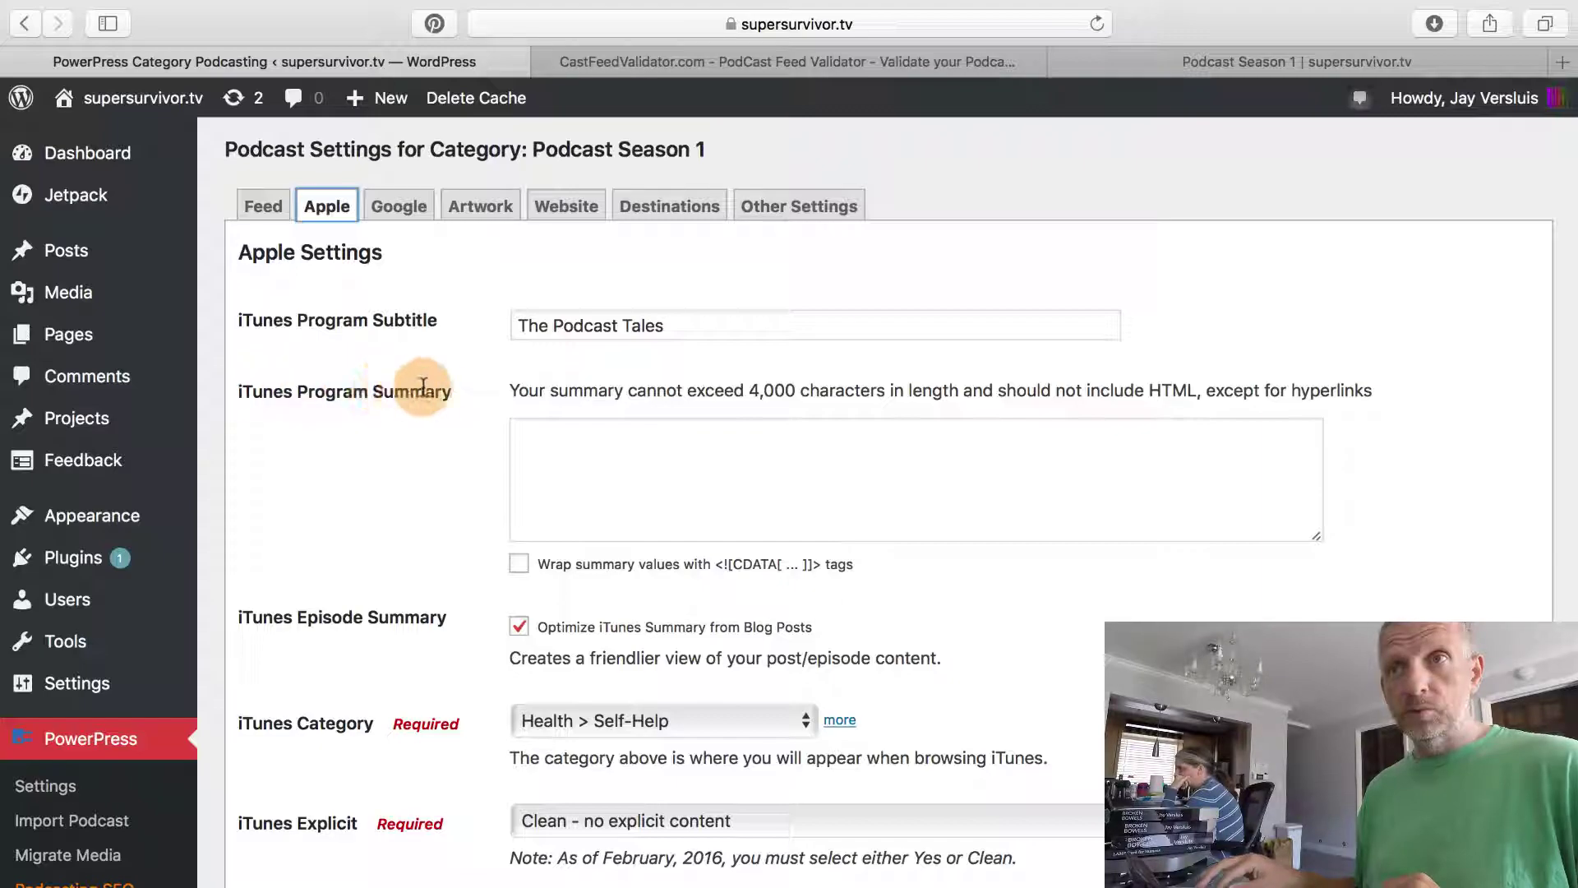
pyautogui.click(623, 460)
pyautogui.press('super+v')
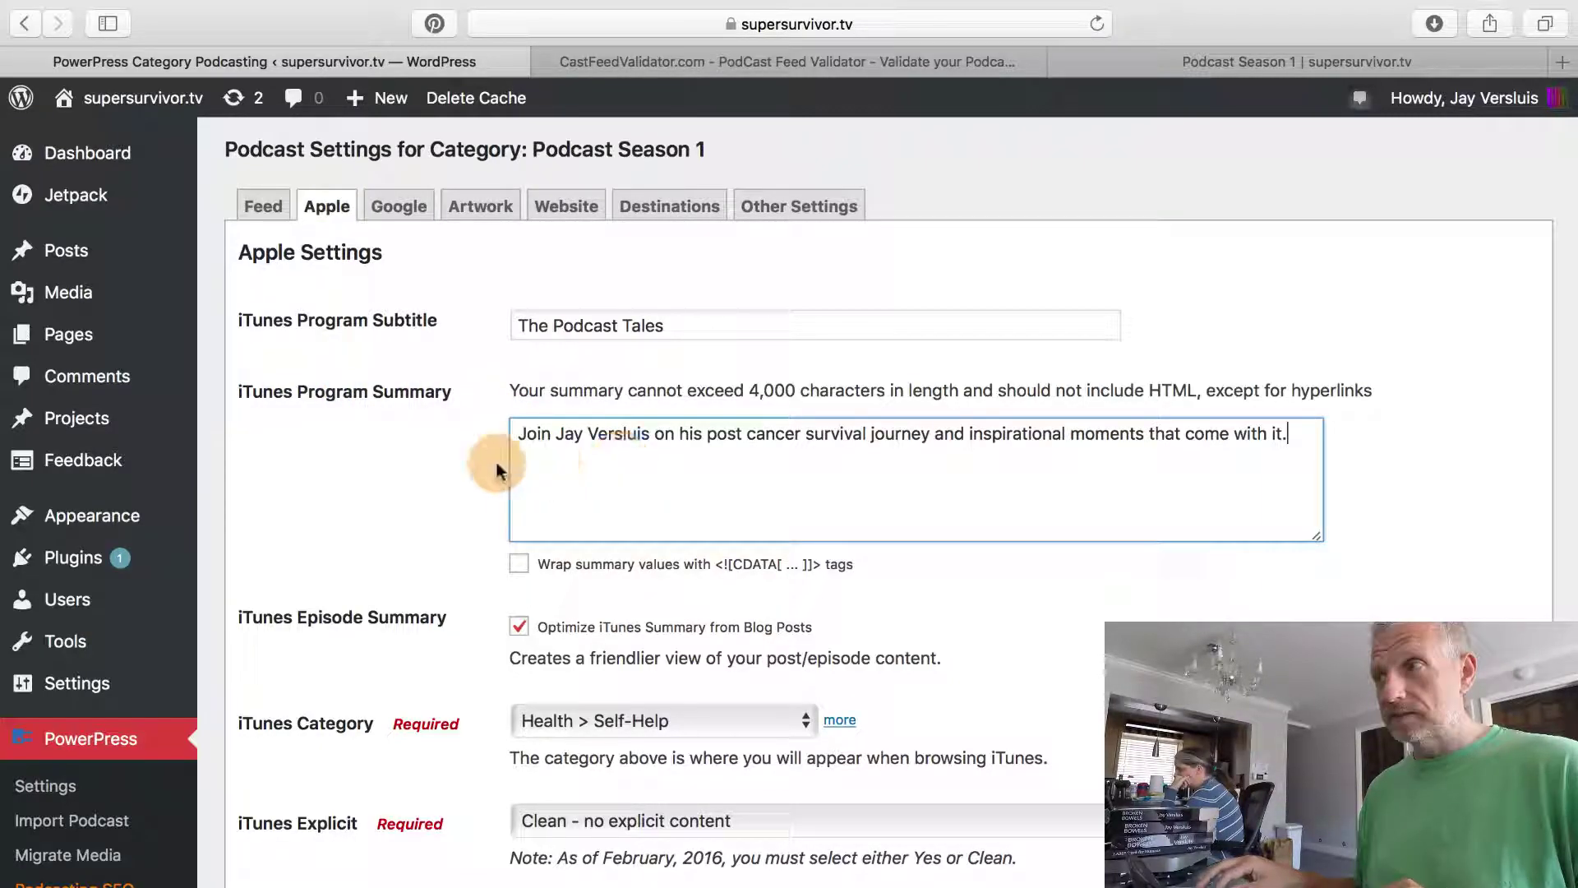
pyautogui.scroll(-2, 456, 526)
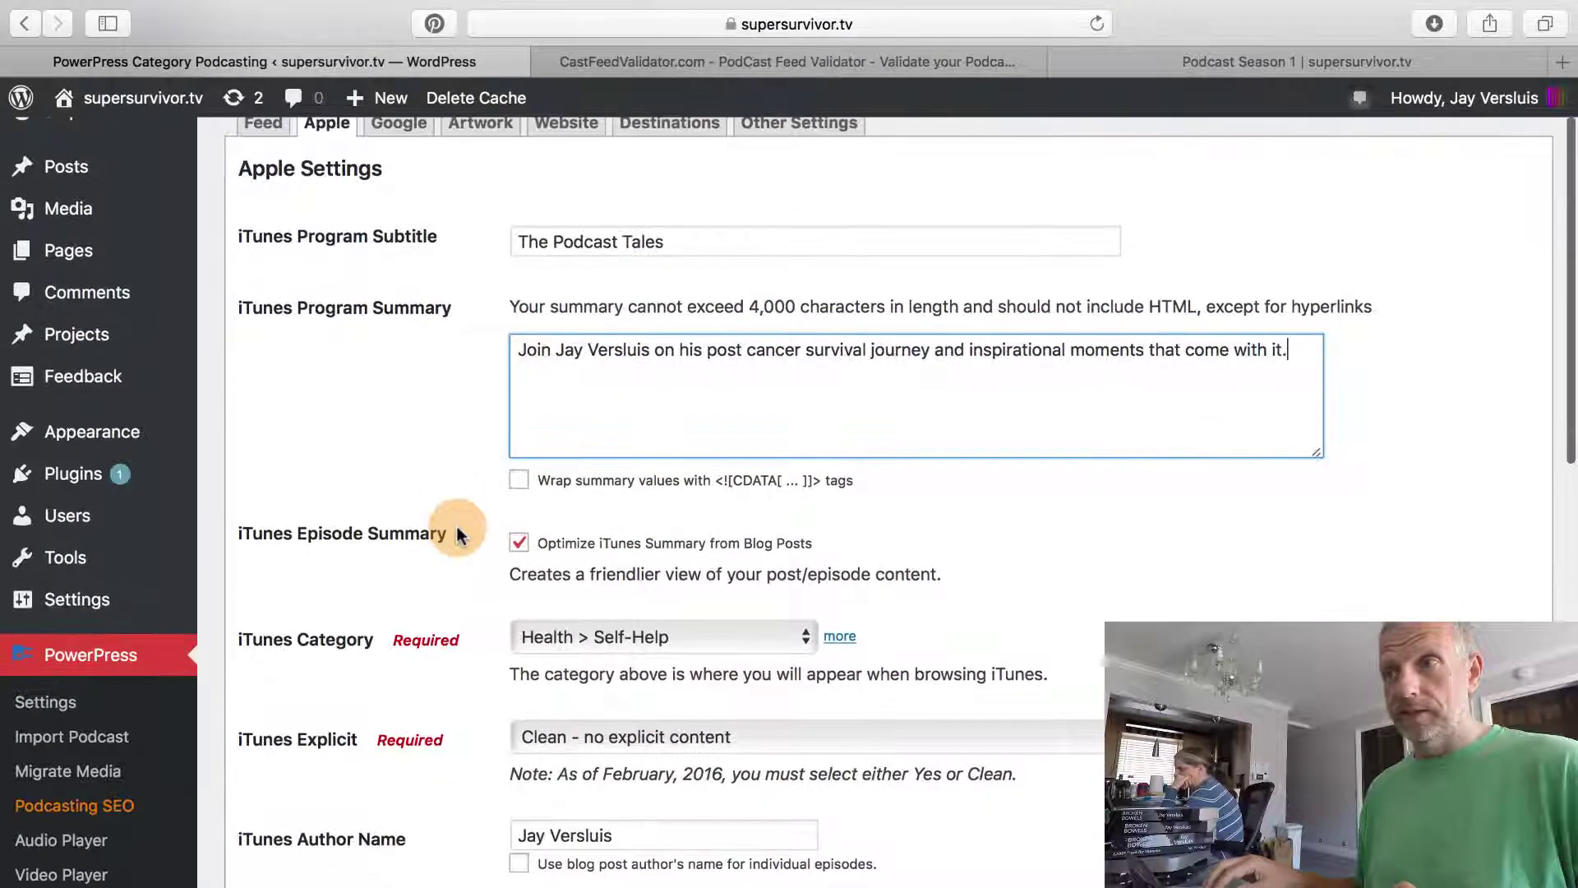
pyautogui.scroll(-15, 411, 617)
pyautogui.click(281, 685)
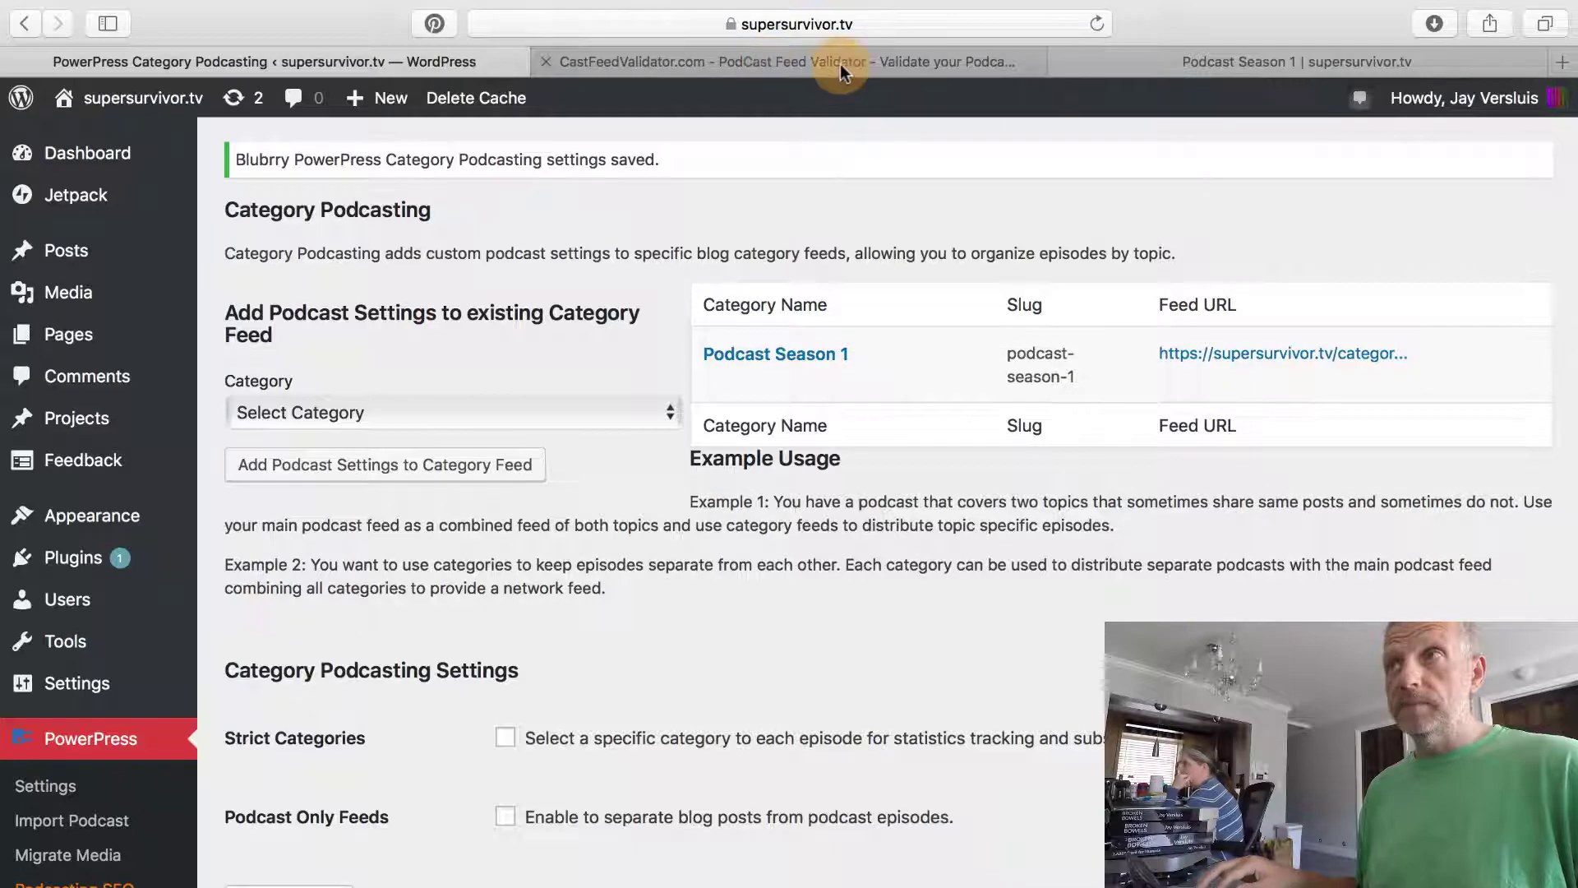
# Re-validate the Podcast Season 1 feed URL in Cast Feed Validator and confirm it passes.
pyautogui.click(840, 63)
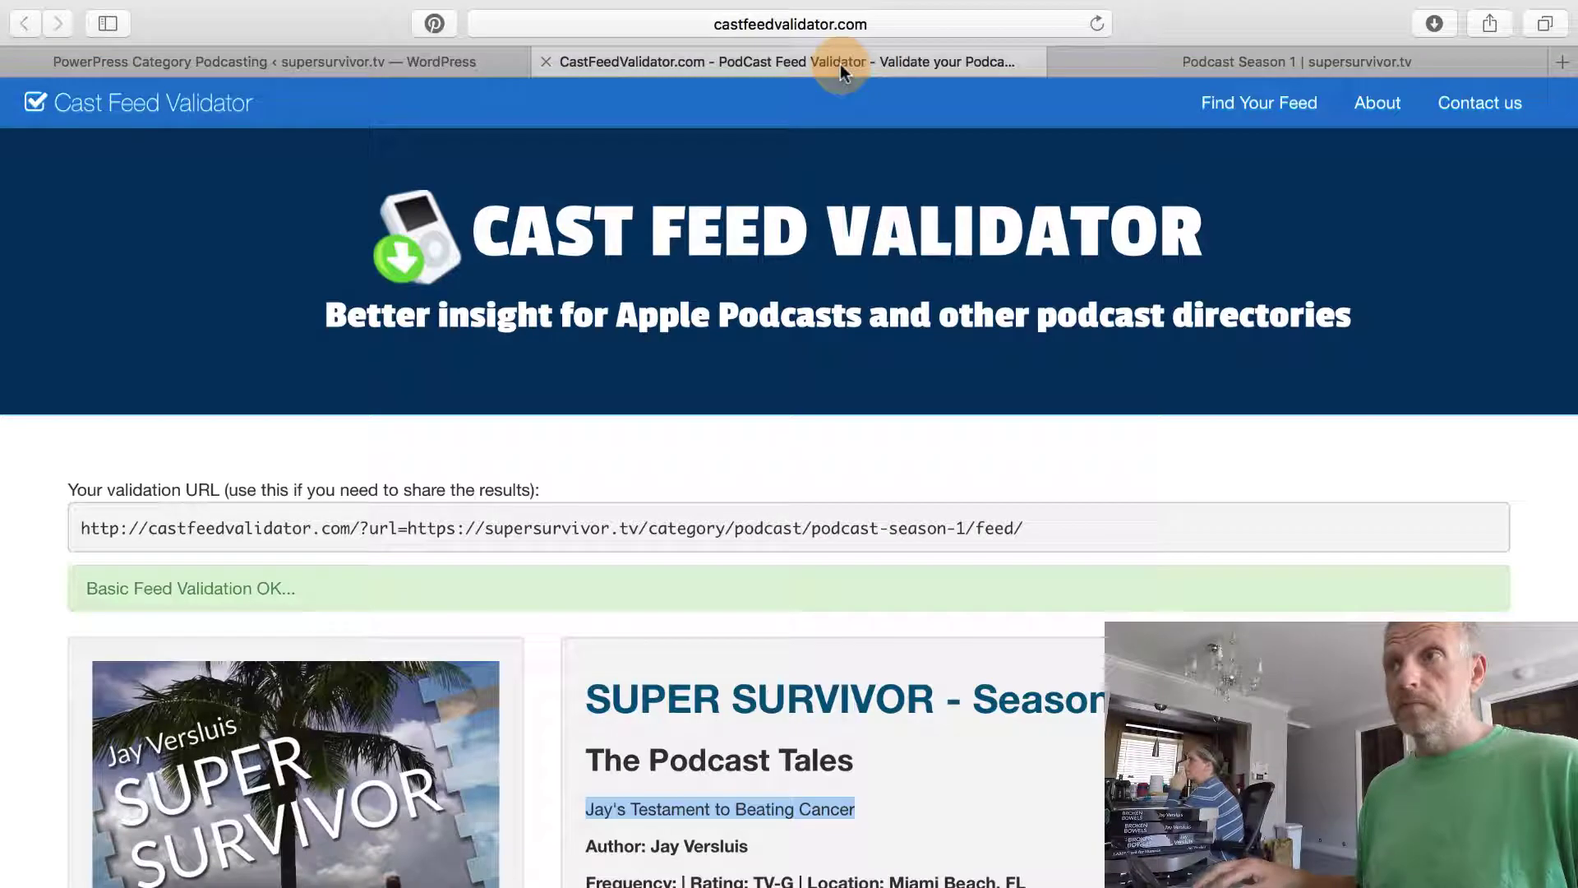
pyautogui.scroll(-5, 994, 510)
pyautogui.scroll(-8, 995, 511)
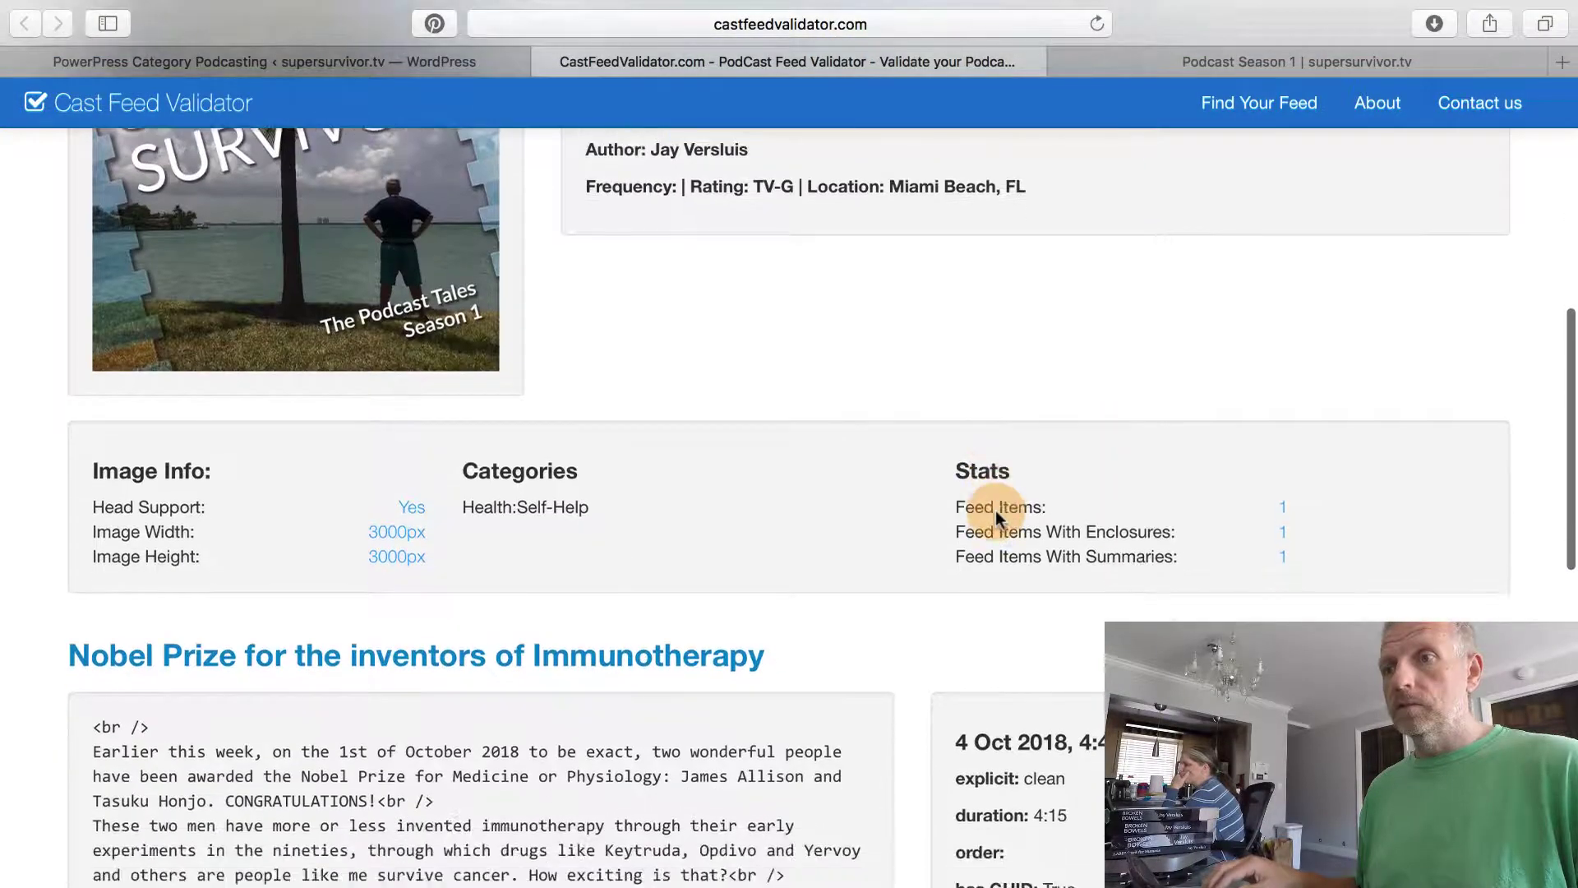
pyautogui.scroll(13, 995, 510)
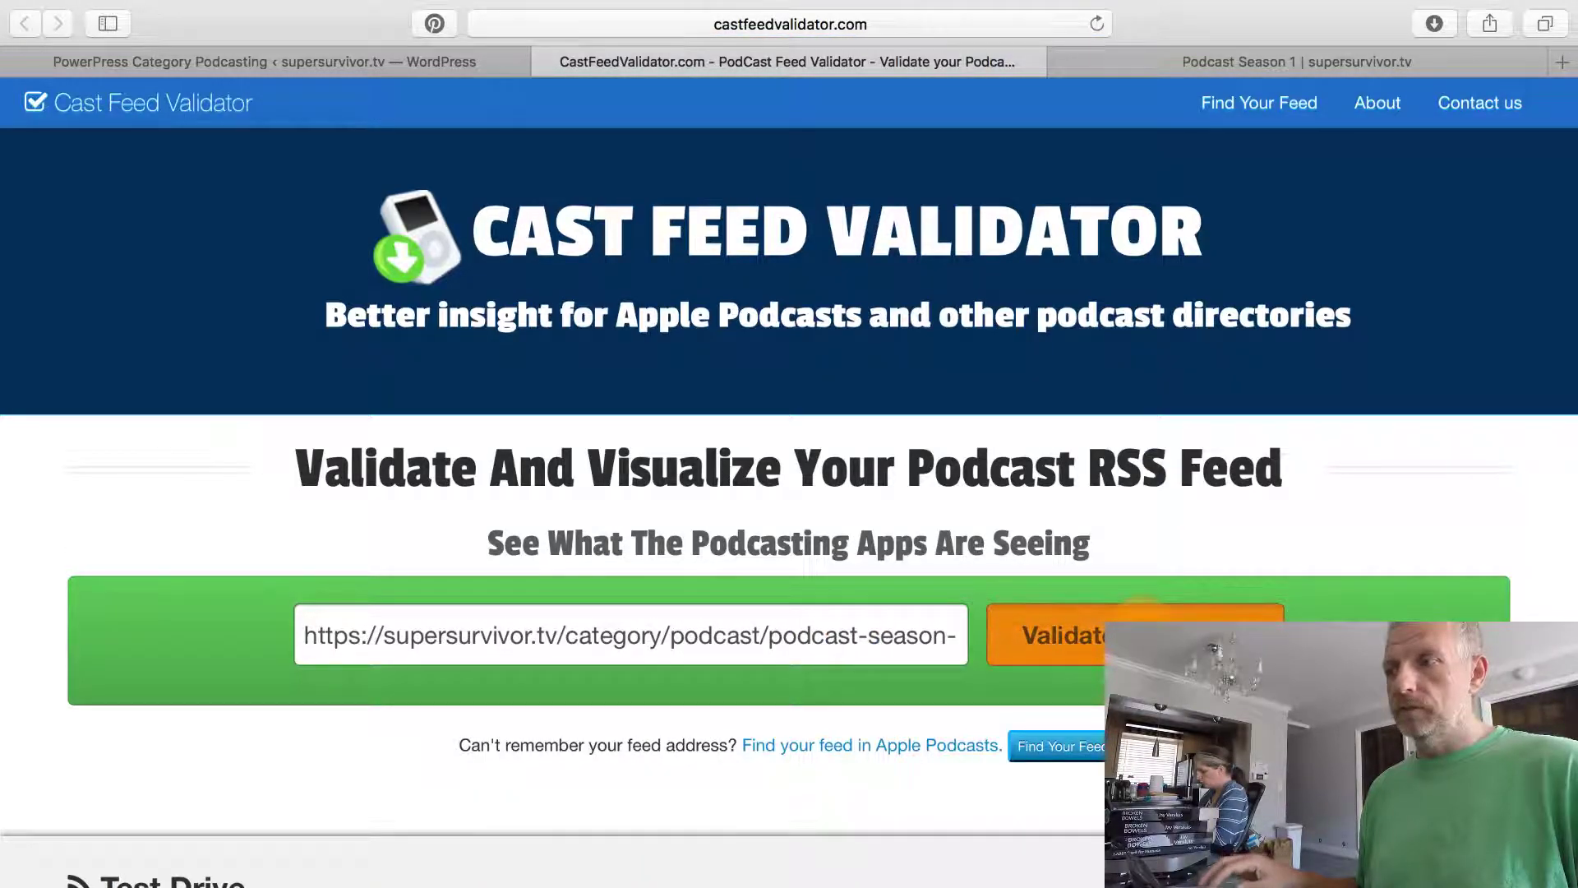
pyautogui.click(1143, 616)
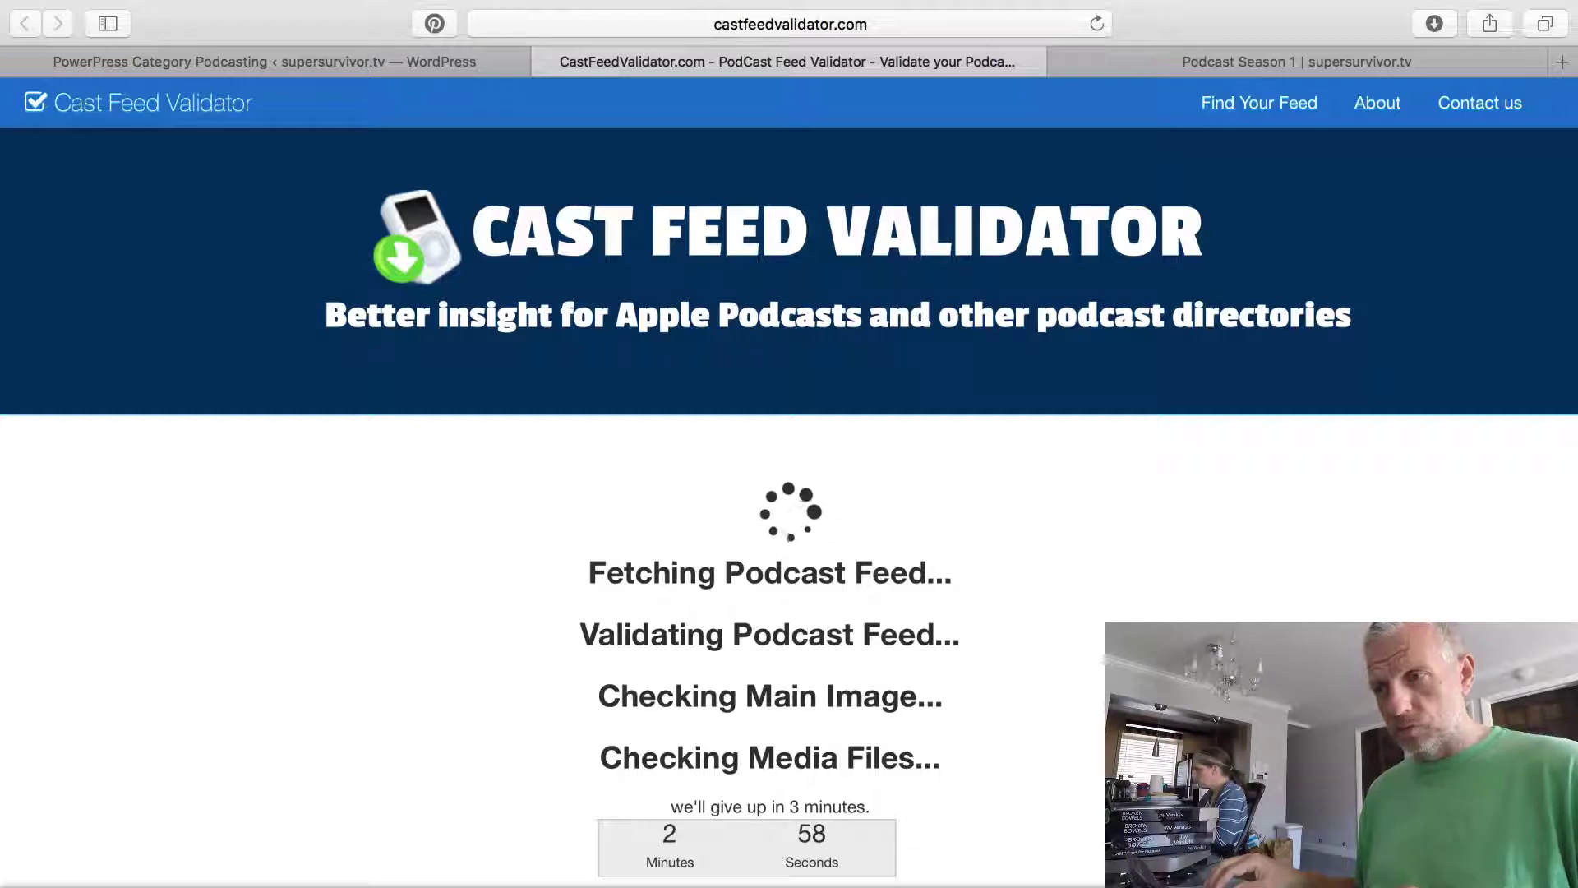
pyautogui.scroll(-5, 789, 493)
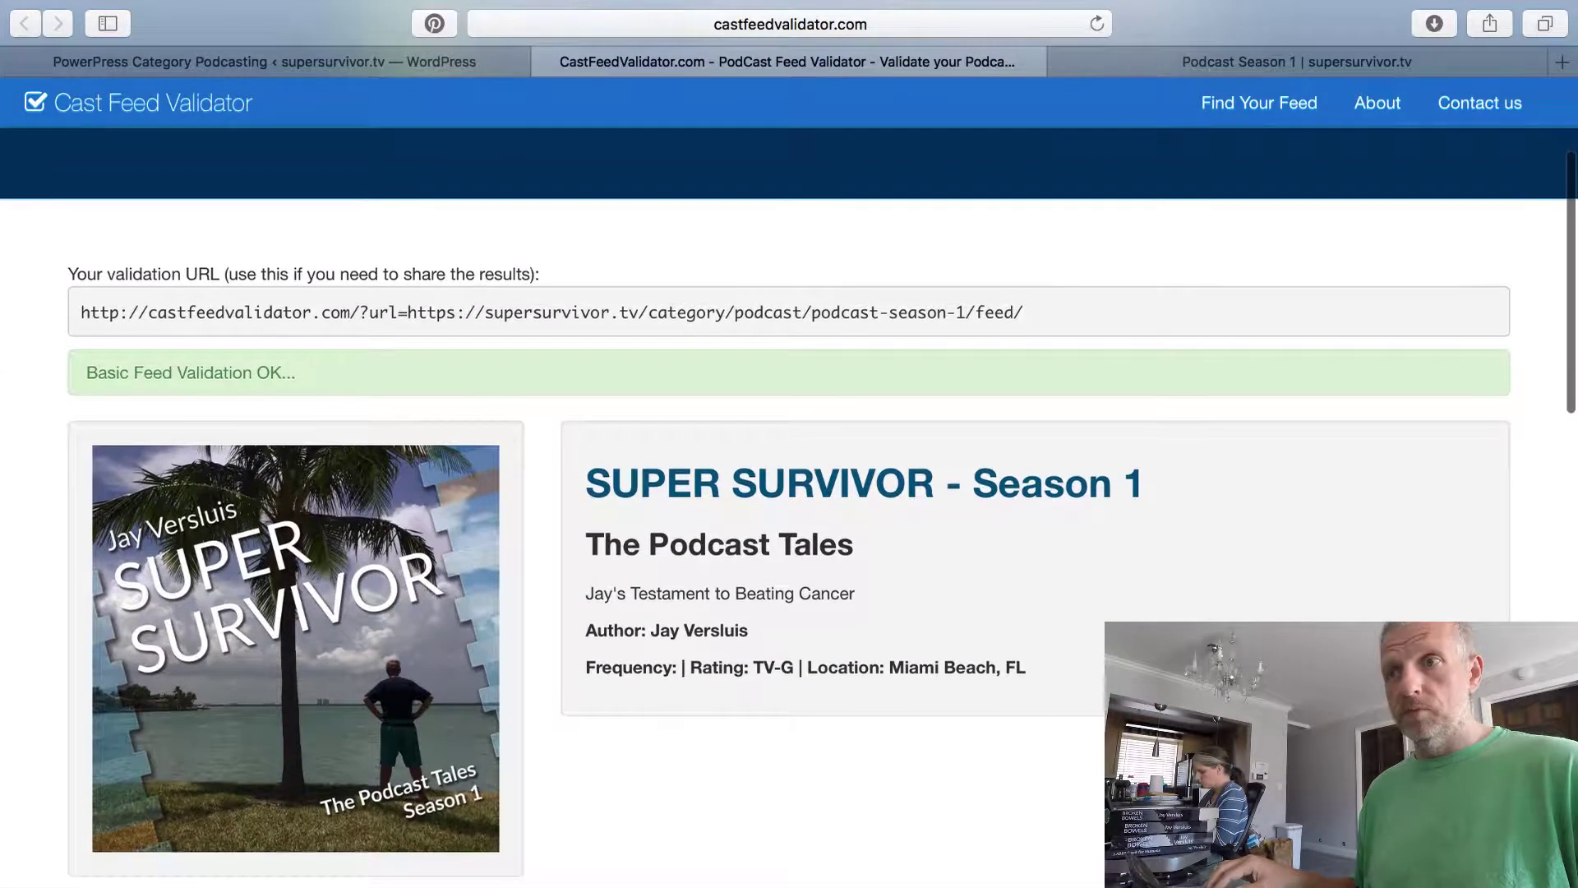
pyautogui.scroll(-1, 1100, 726)
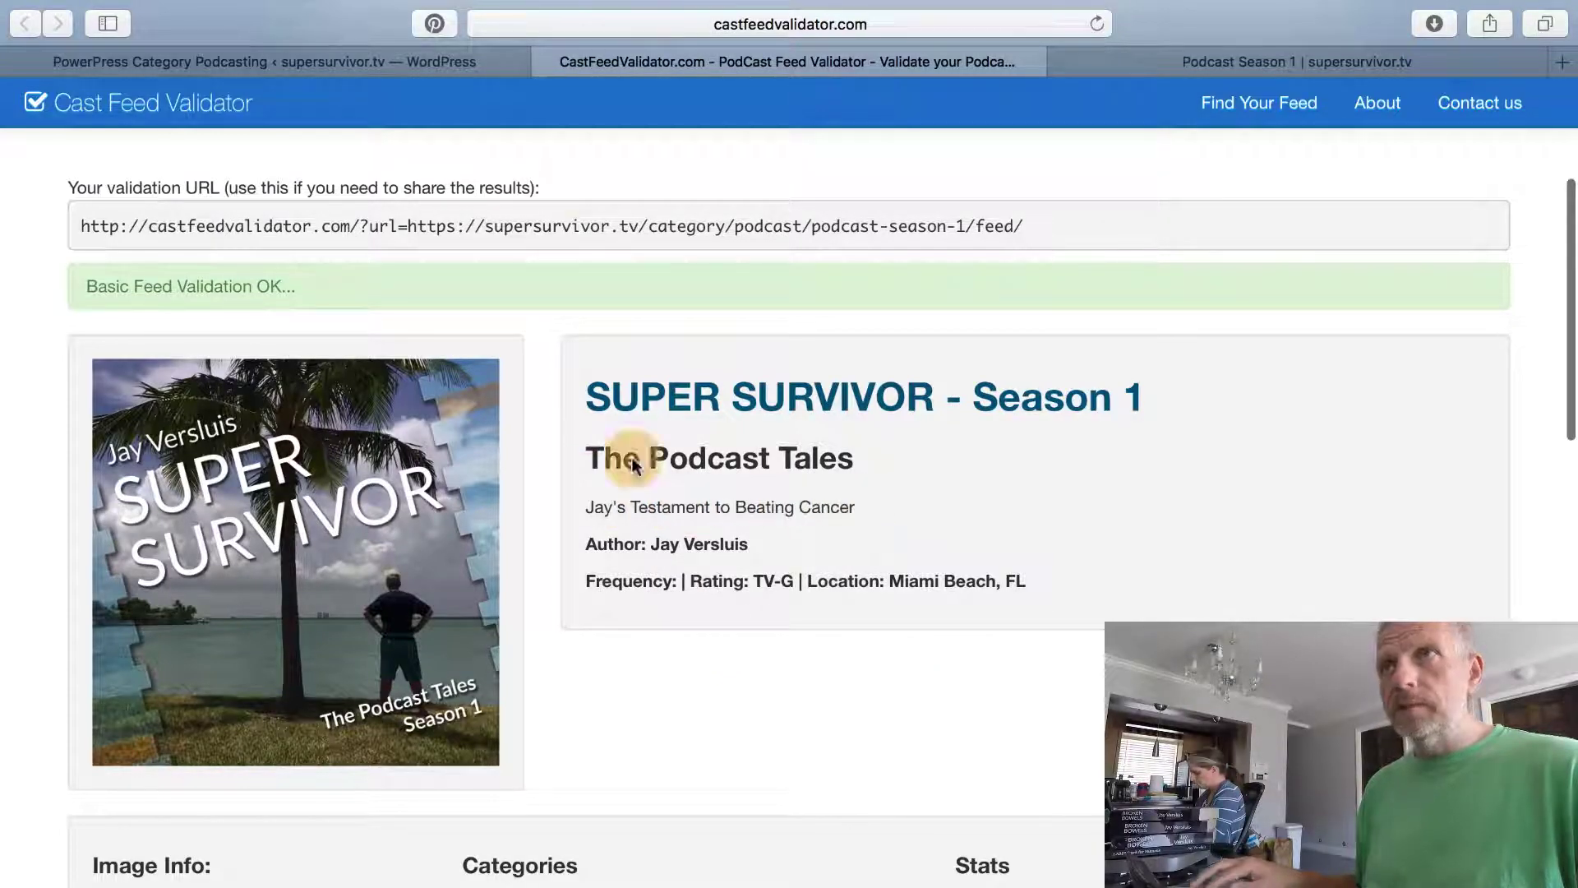
pyautogui.click(407, 64)
# Paste the category description as the Podcast Season 1 Feed Description and save it.
pyautogui.scroll(-3, 411, 493)
pyautogui.scroll(3, 467, 475)
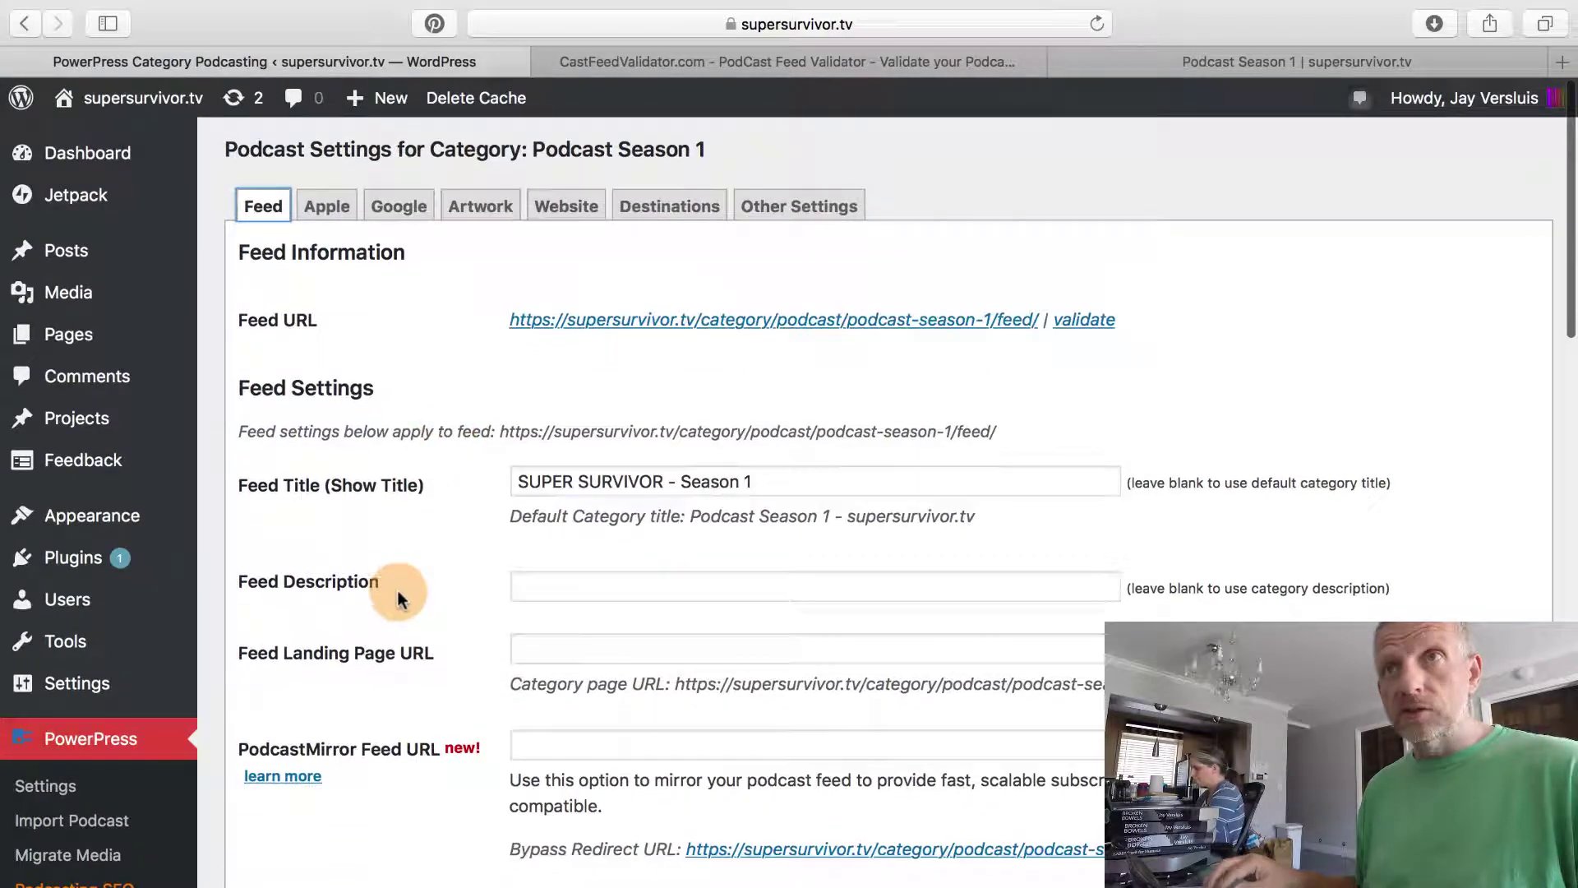
pyautogui.scroll(-3, 402, 532)
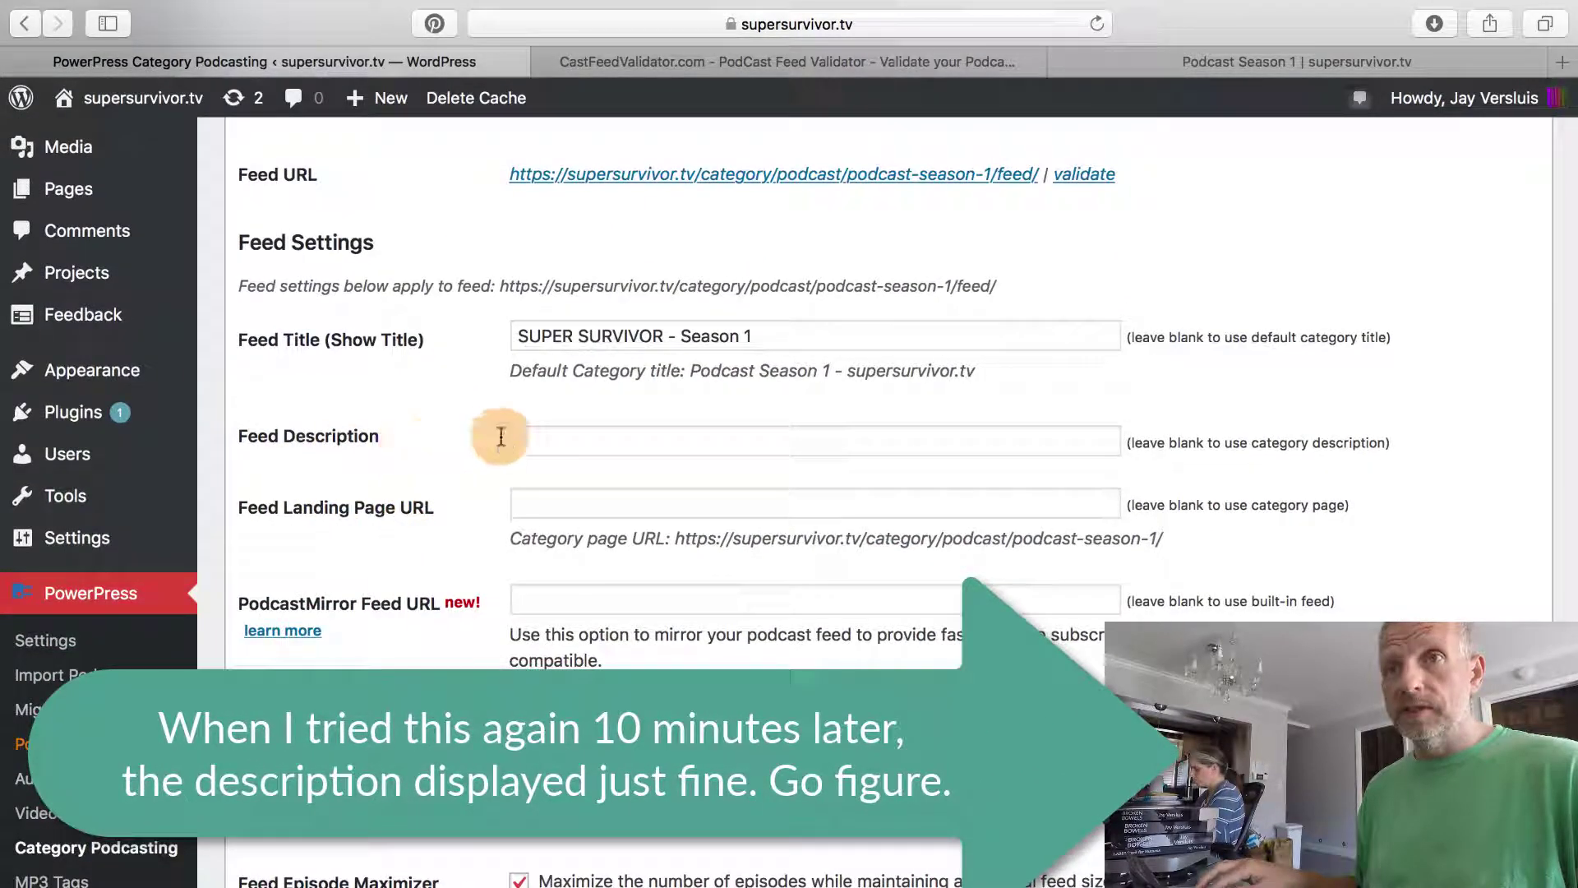
pyautogui.click(941, 436)
pyautogui.press('super+v')
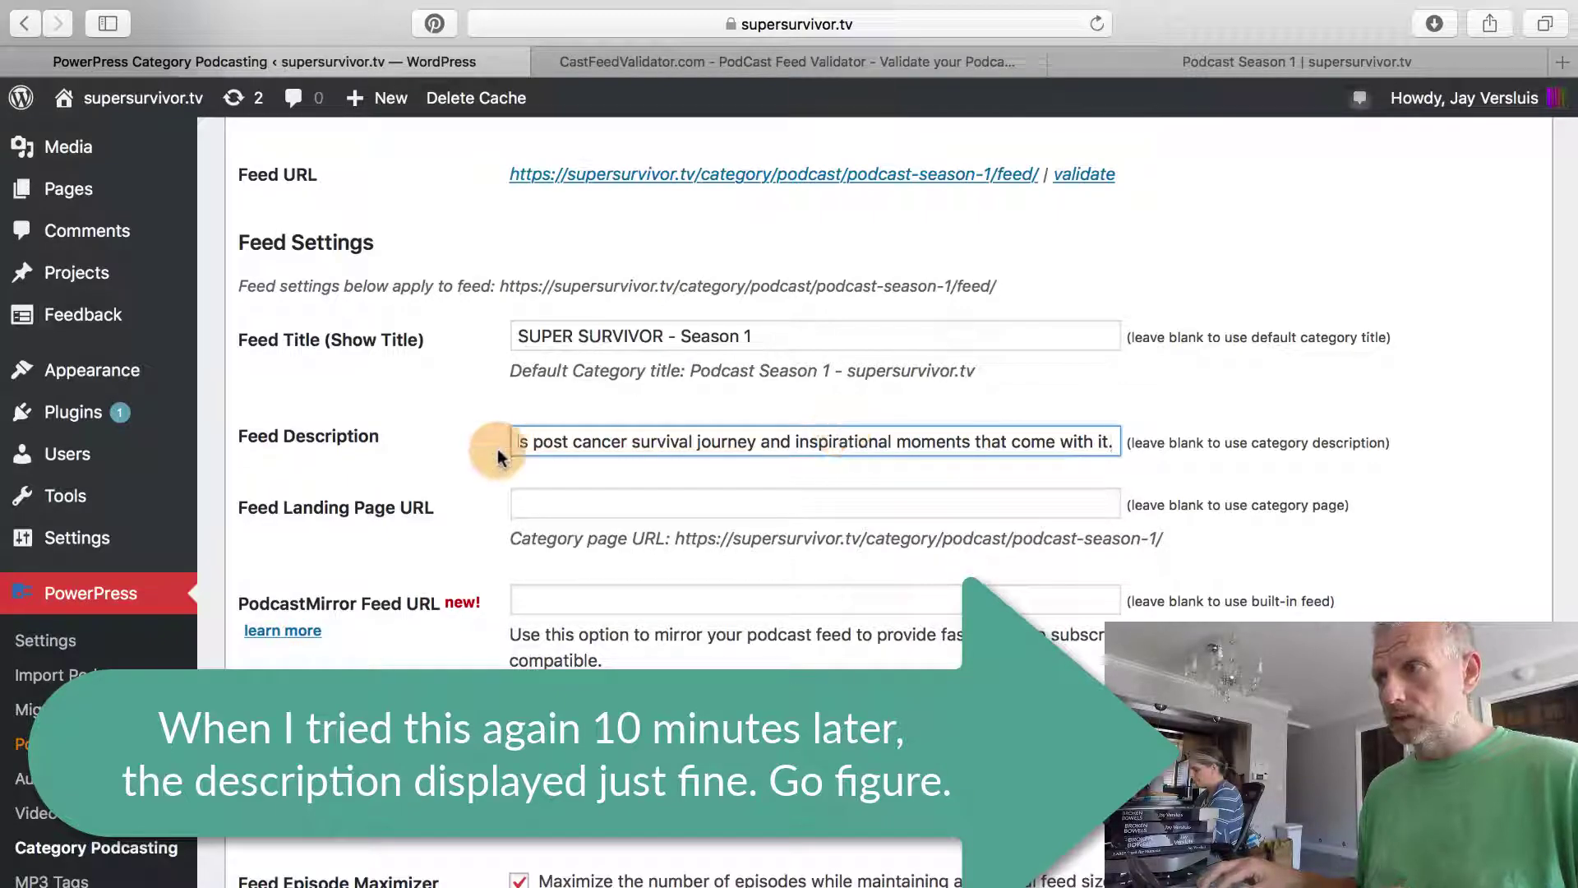
pyautogui.press('Return')
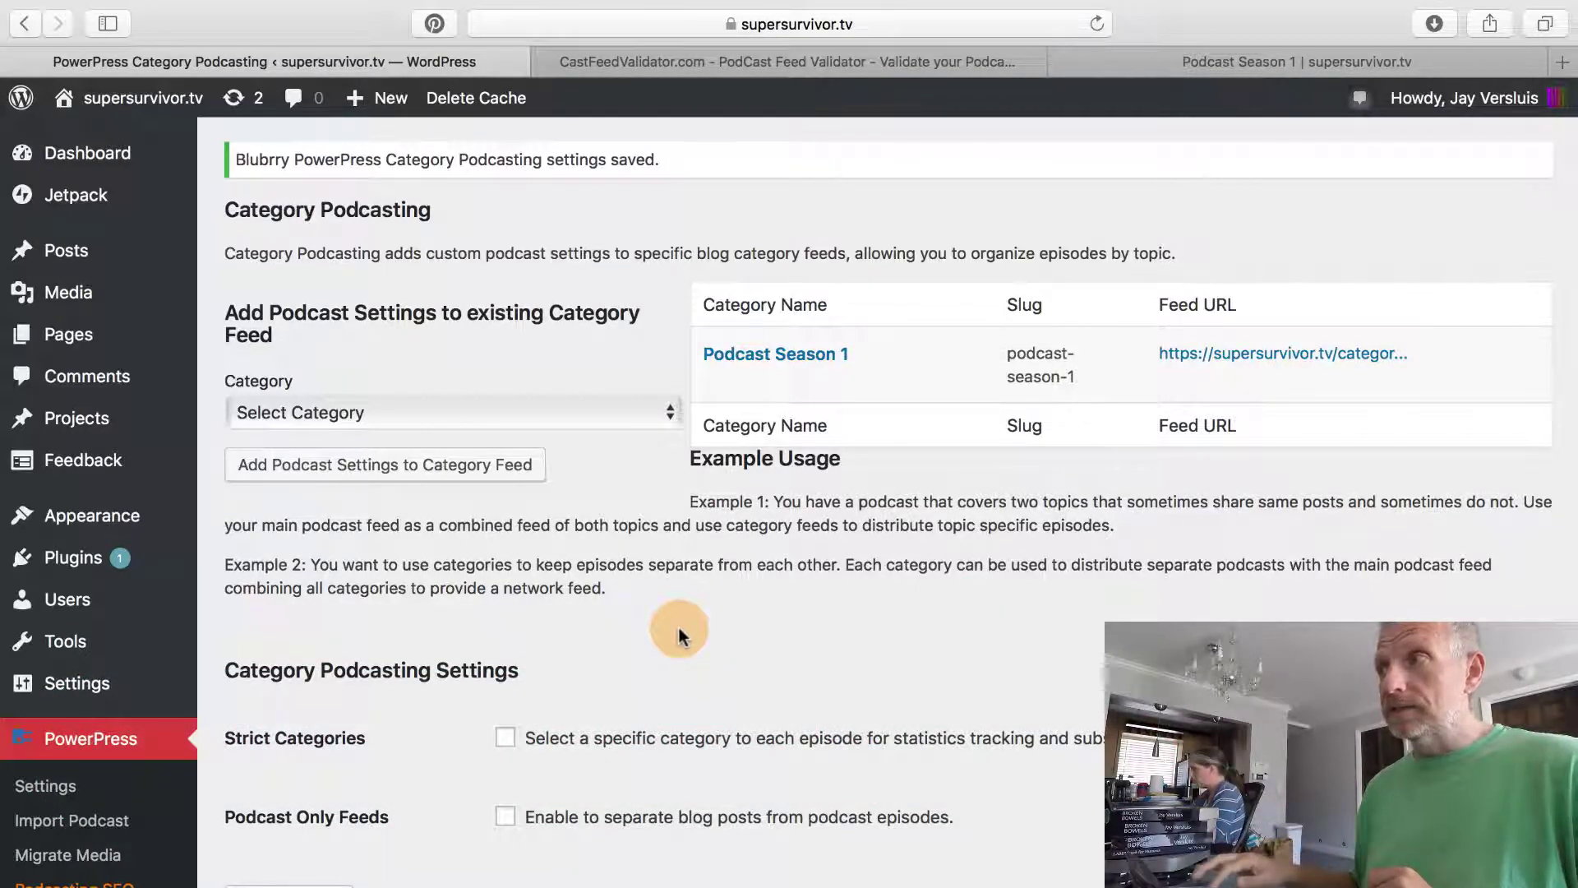
# Copy the Podcast Season 1 feed URL from the Category Podcasting settings.
pyautogui.moveTo(1276, 385)
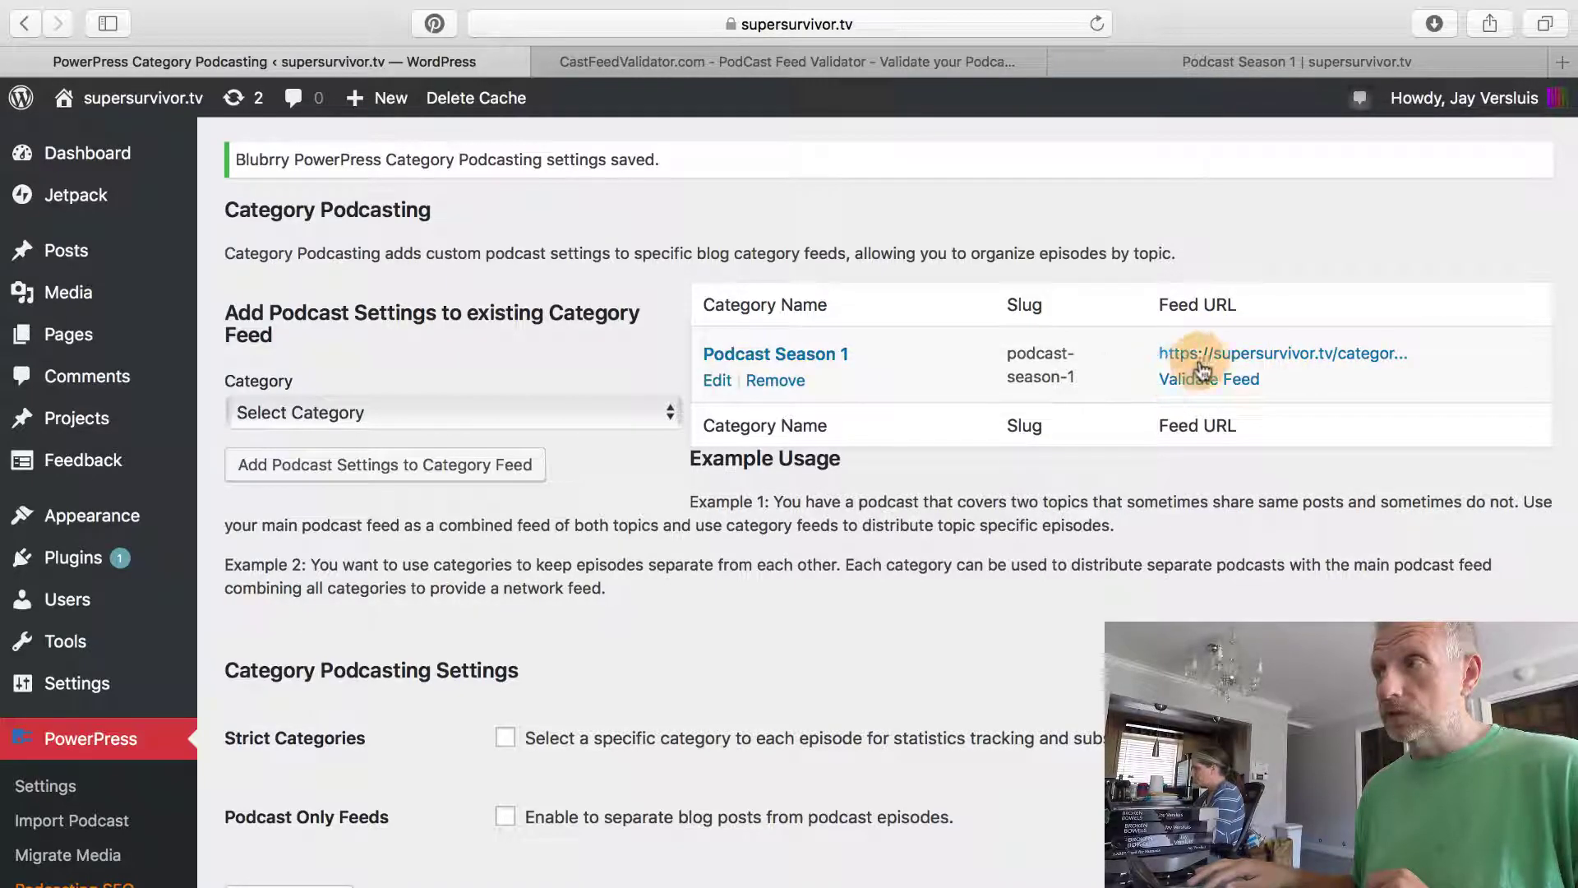
pyautogui.rightClick(1267, 353)
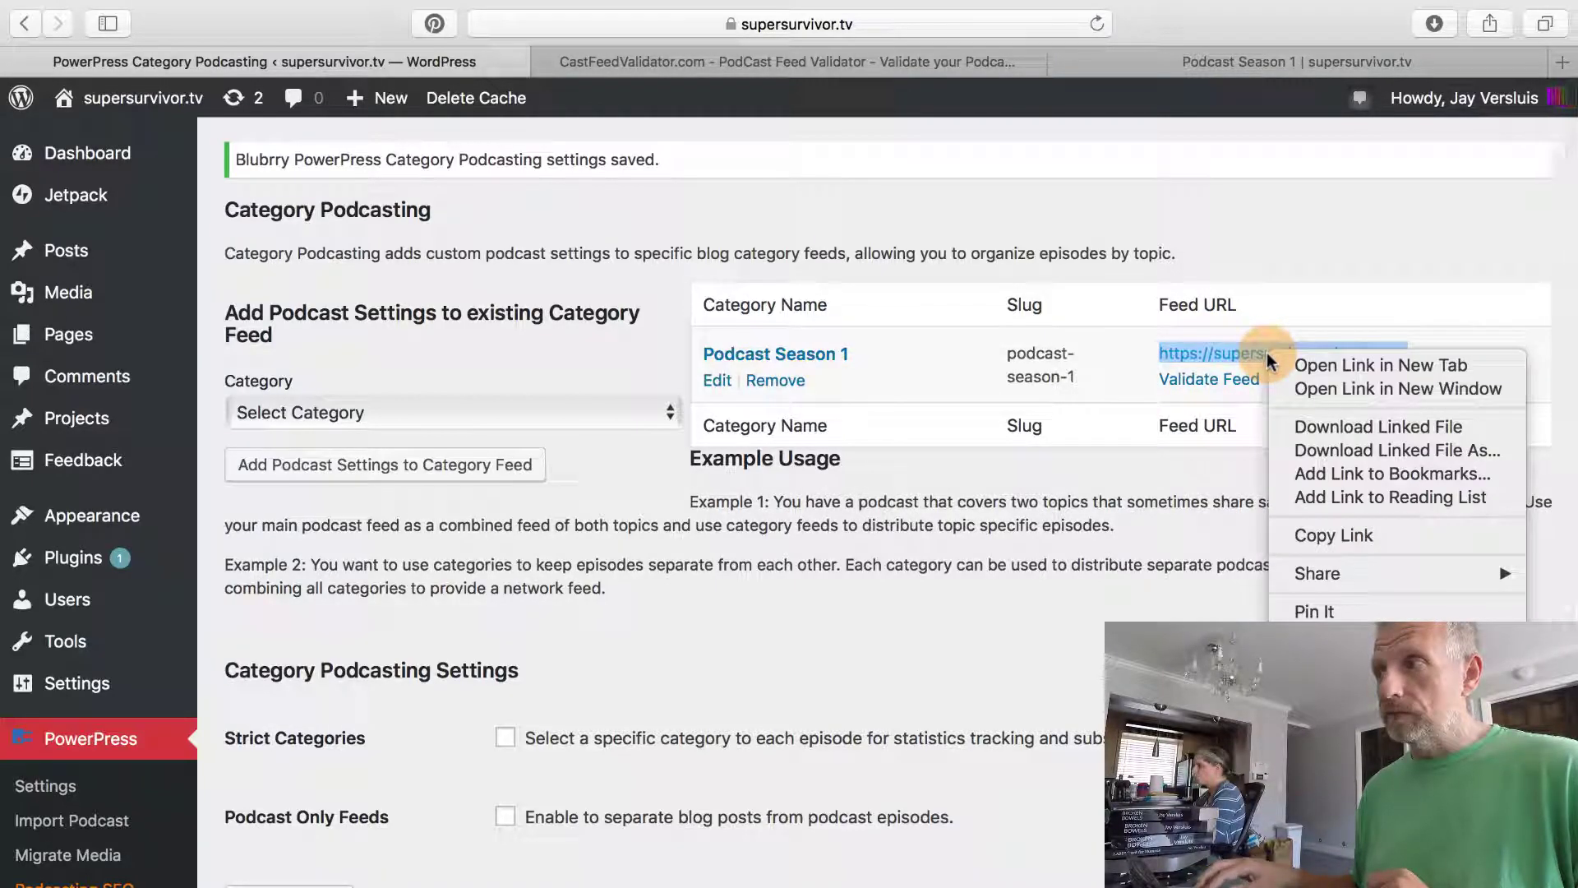
pyautogui.click(1301, 535)
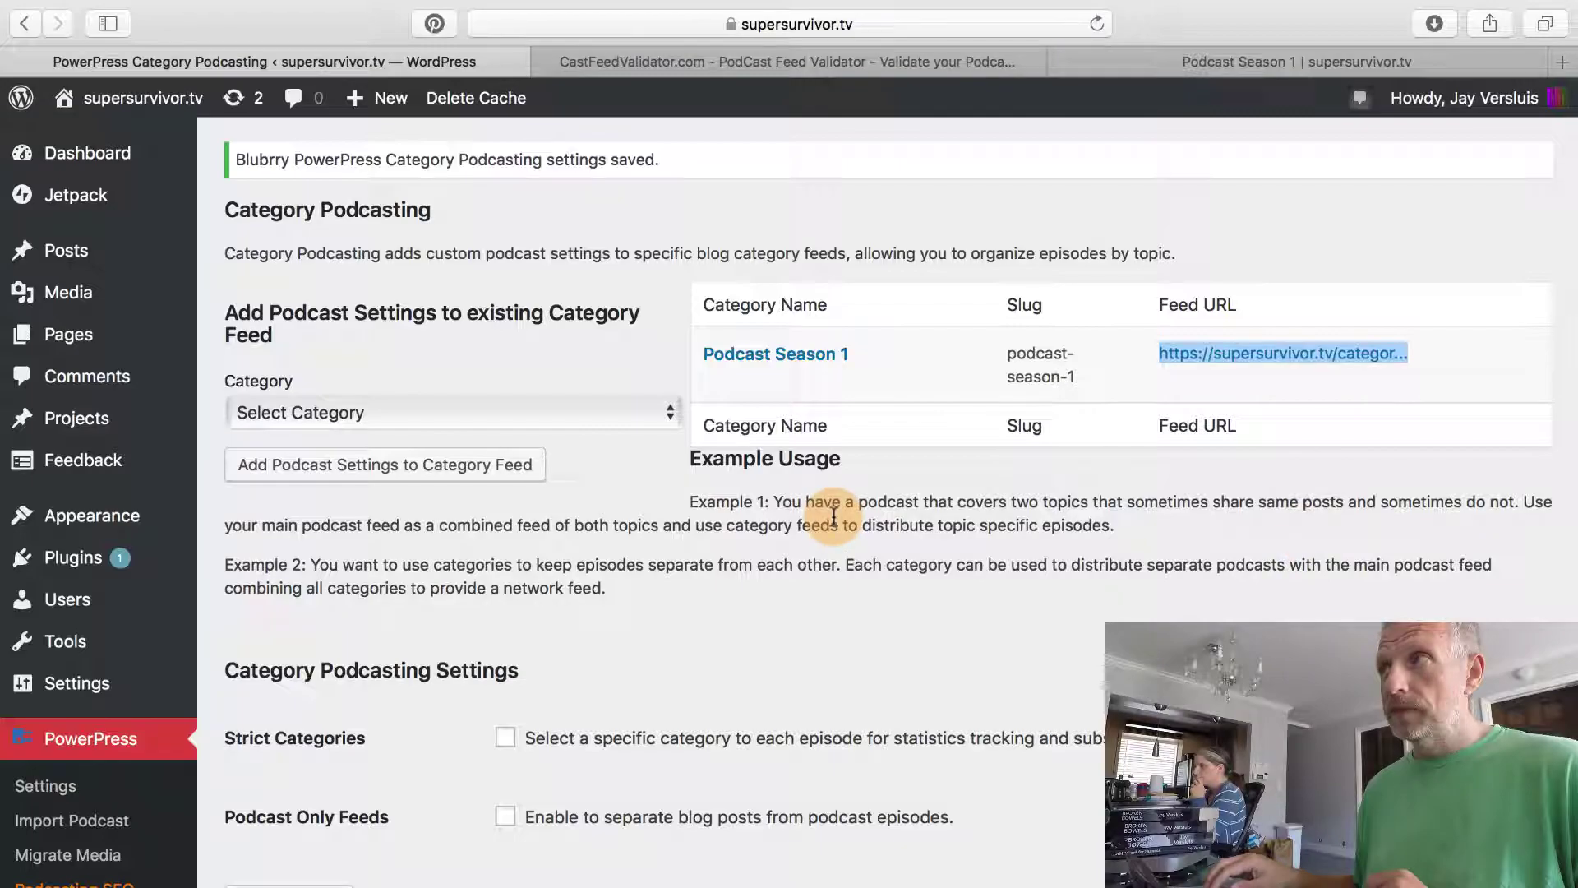
pyautogui.hotkey('ctrl', 'Right')
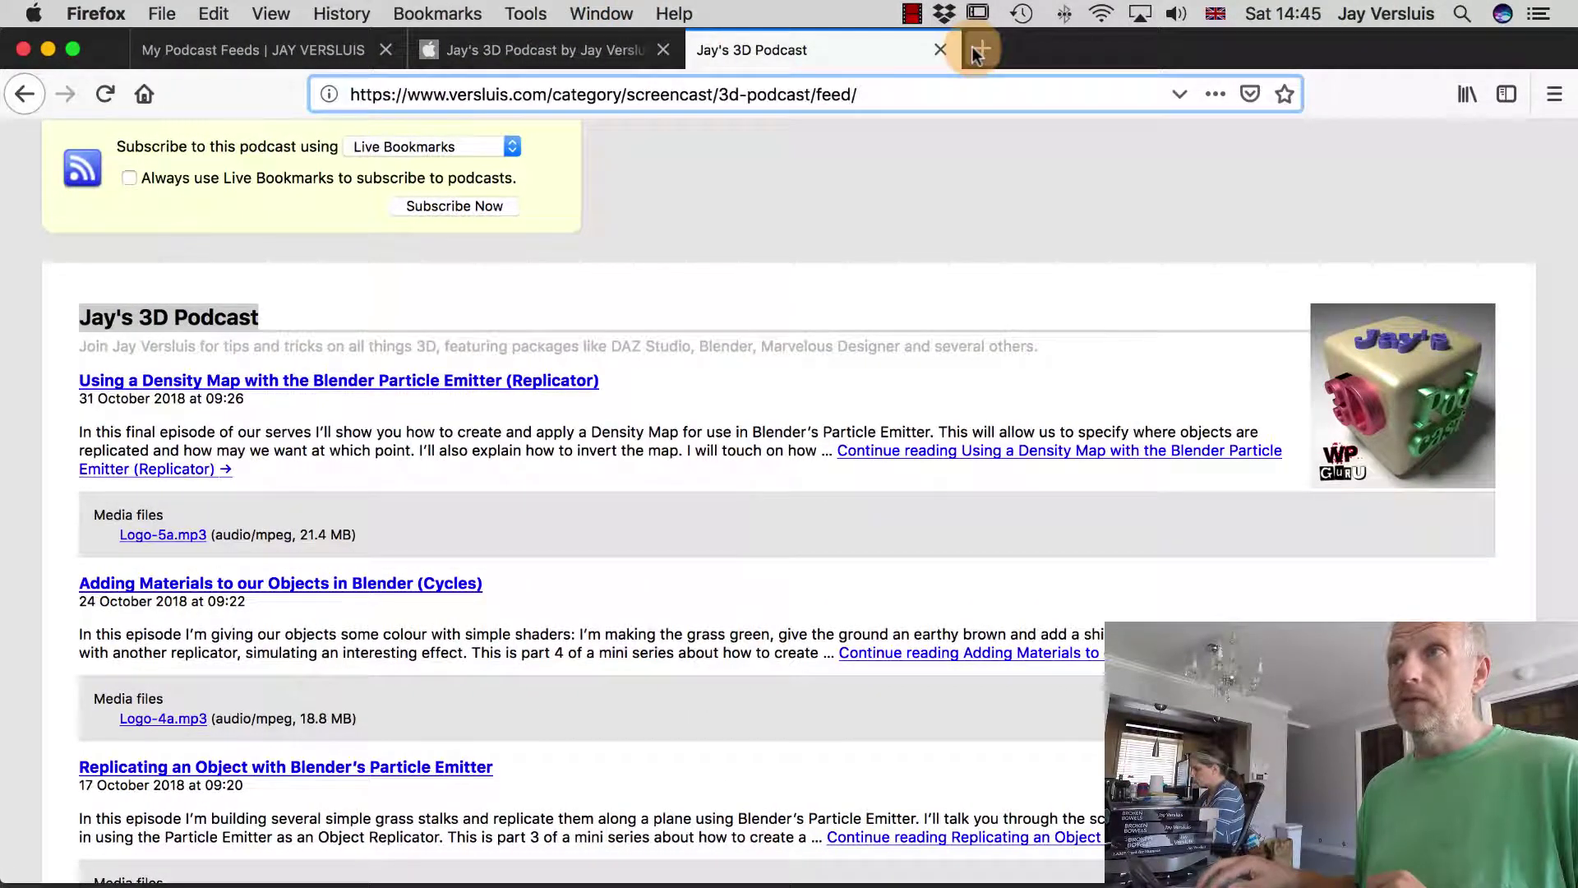
# Load the copied Podcast Season 1 feed URL in a new Firefox tab and check its description line.
pyautogui.click(974, 50)
pyautogui.press('super+v')
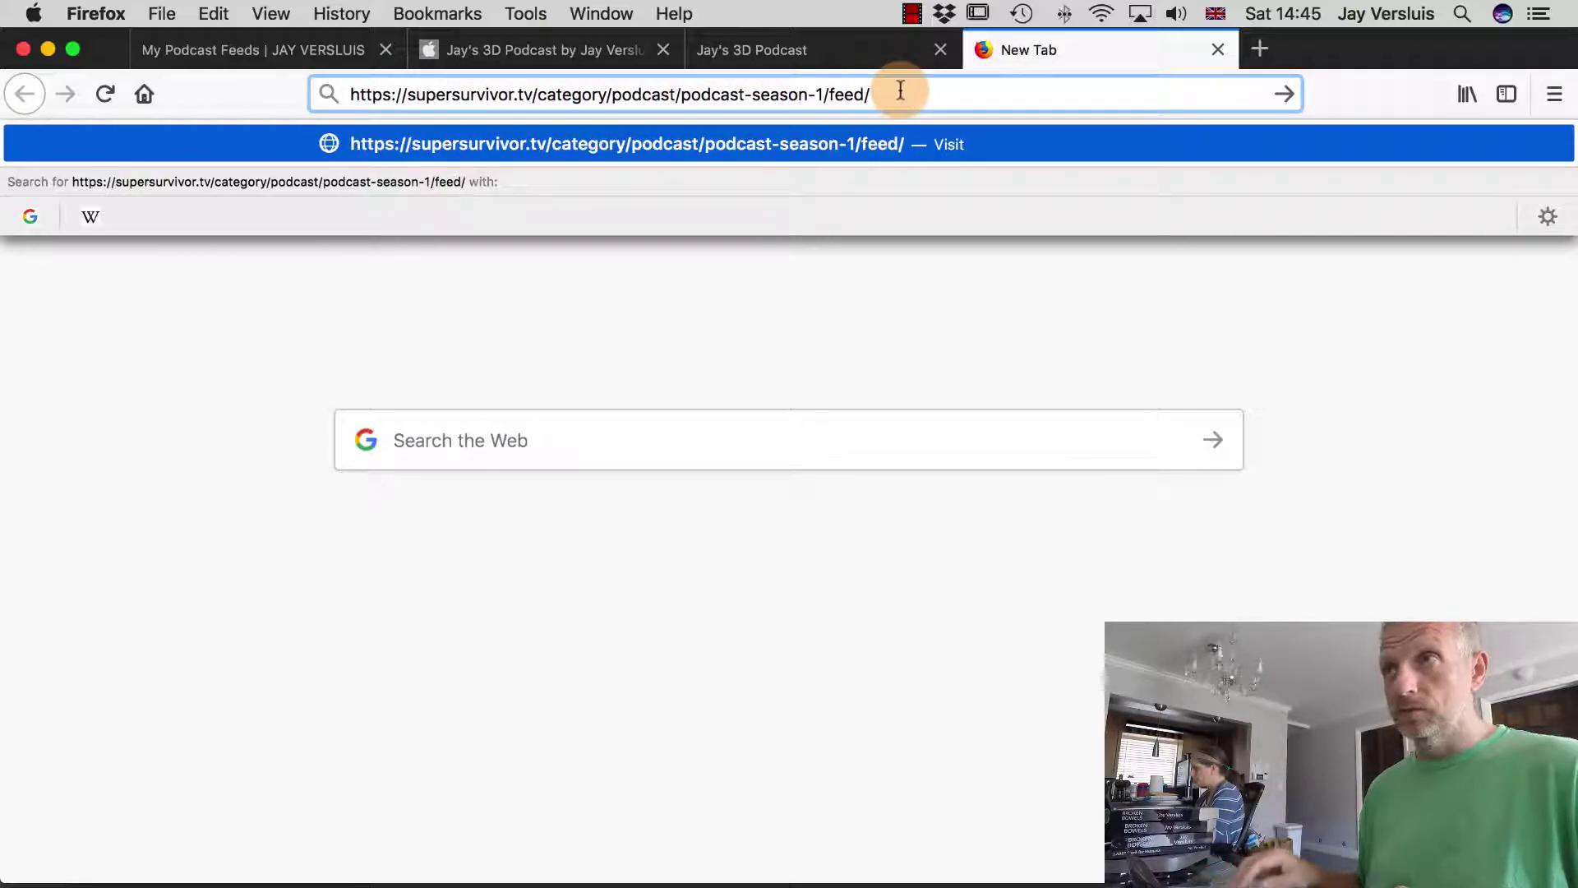
pyautogui.press('Return')
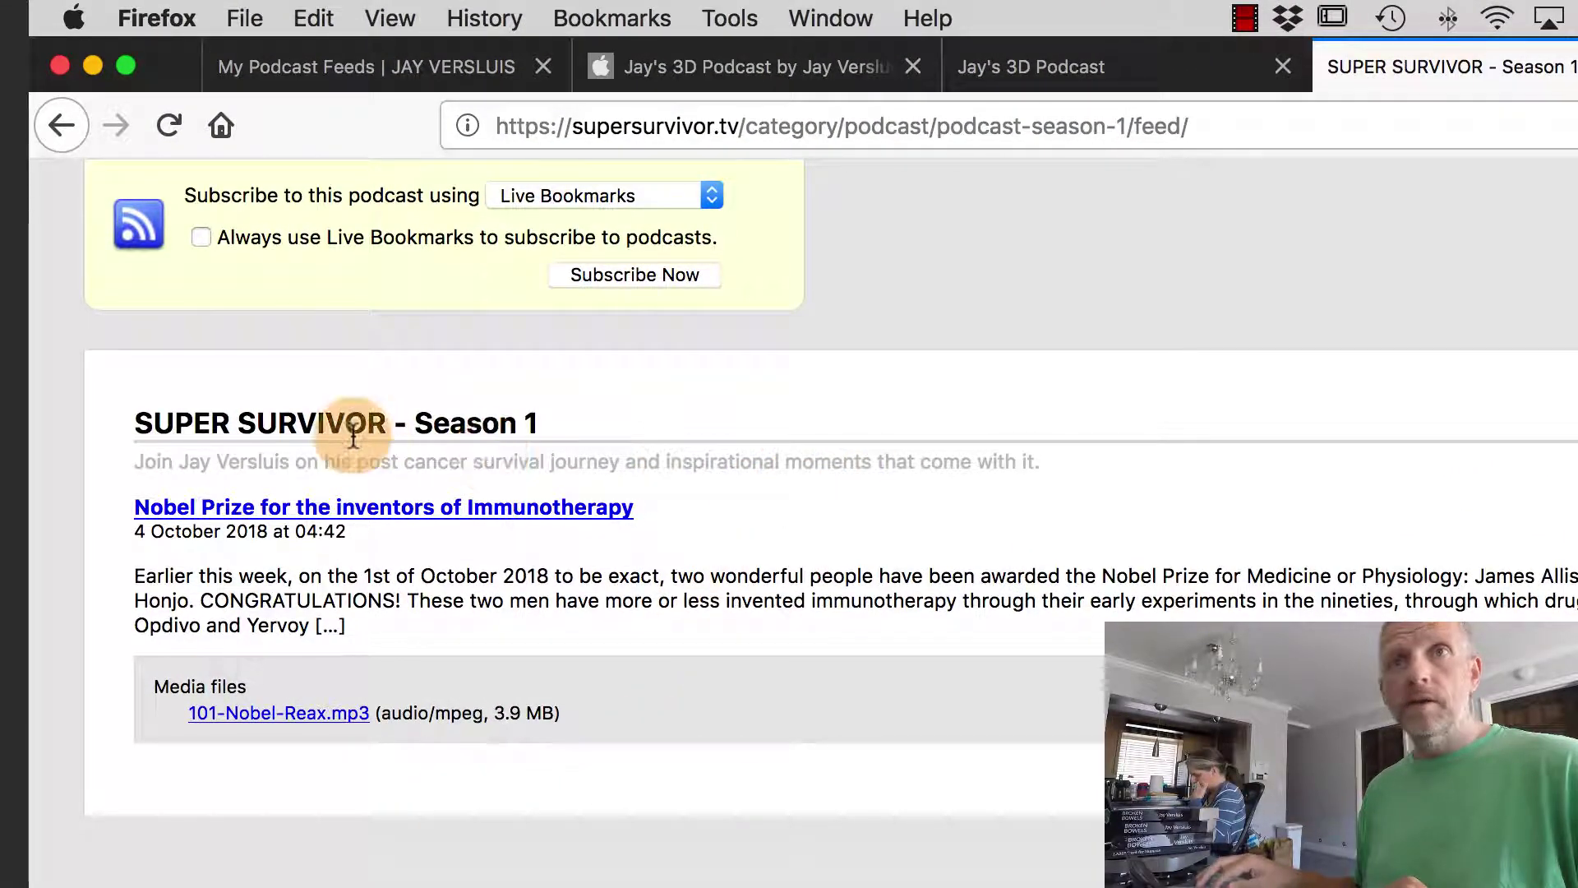
pyautogui.tripleClick(134, 456)
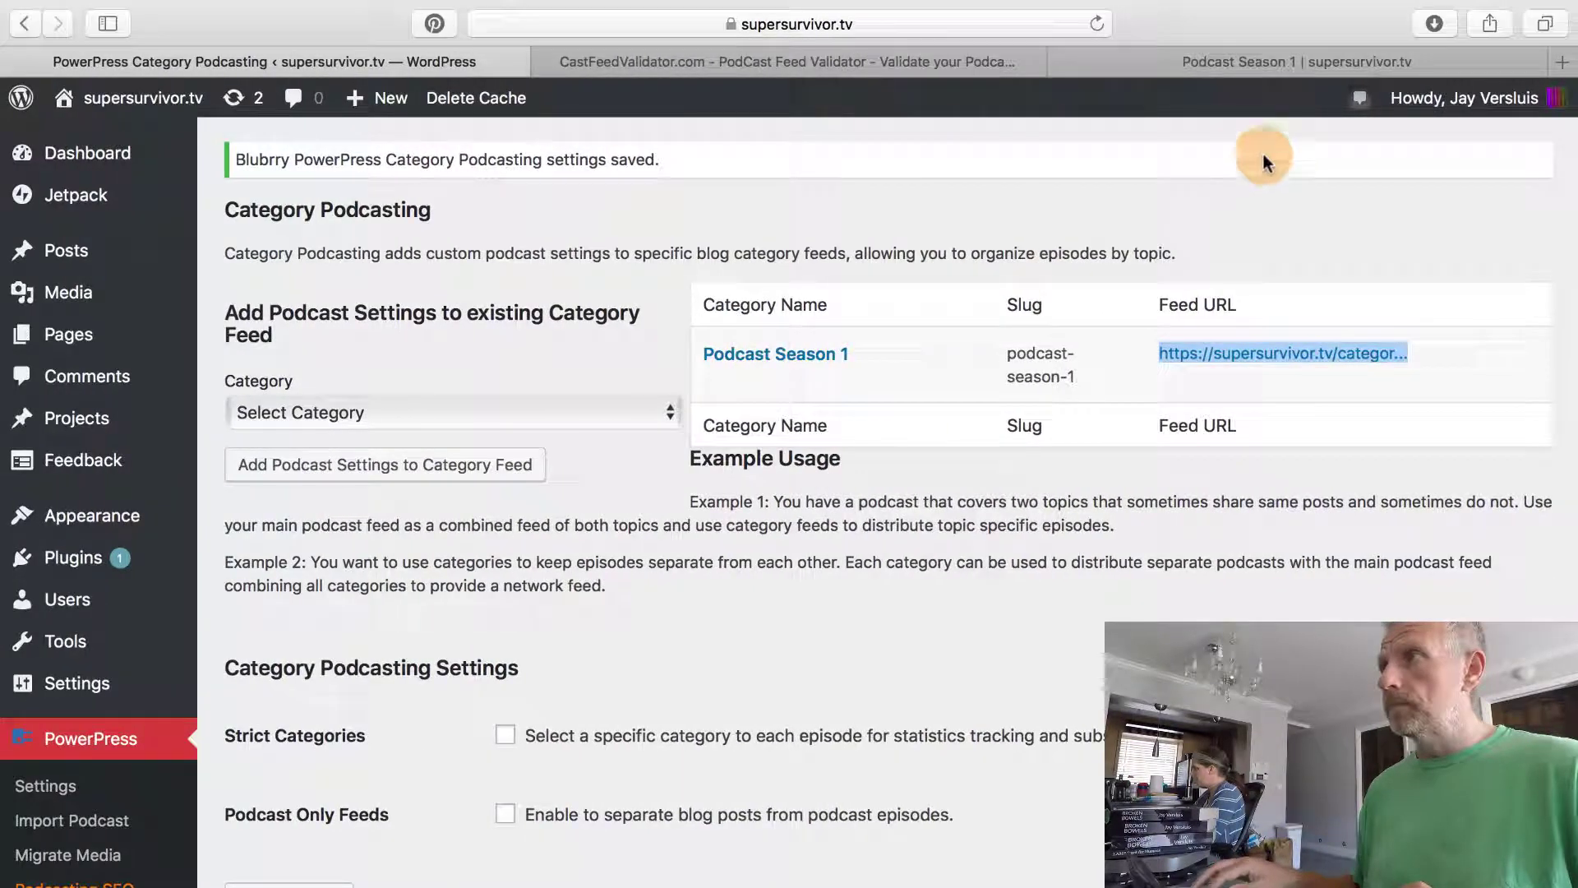
# Go to podcastsconnect.apple.com and sign in with the saved Apple ID.
pyautogui.click(1561, 62)
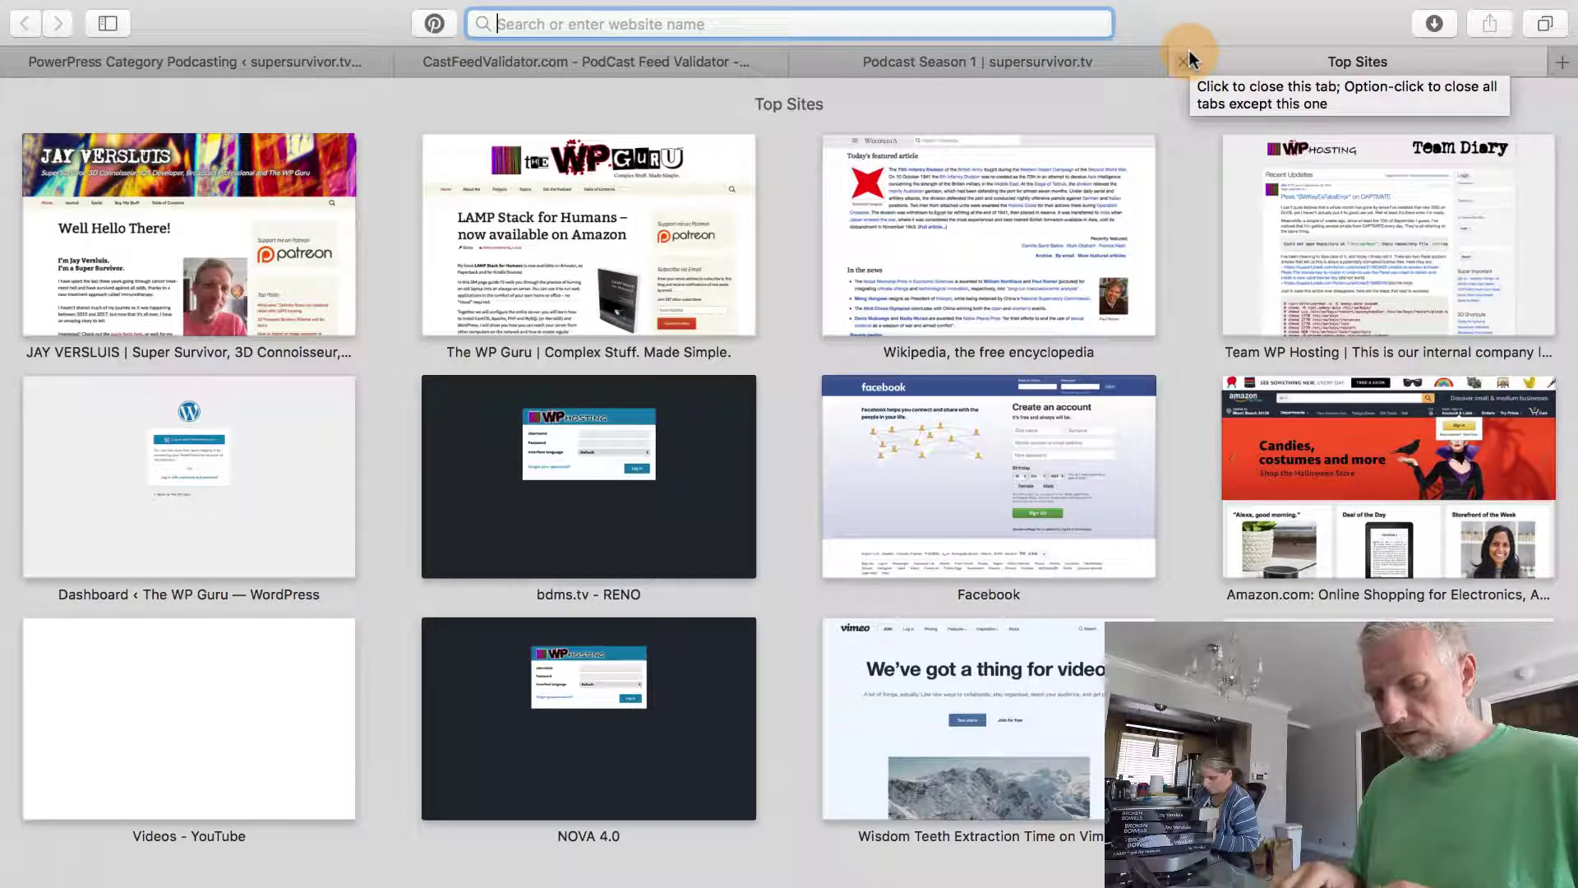
pyautogui.write('podcastsco')
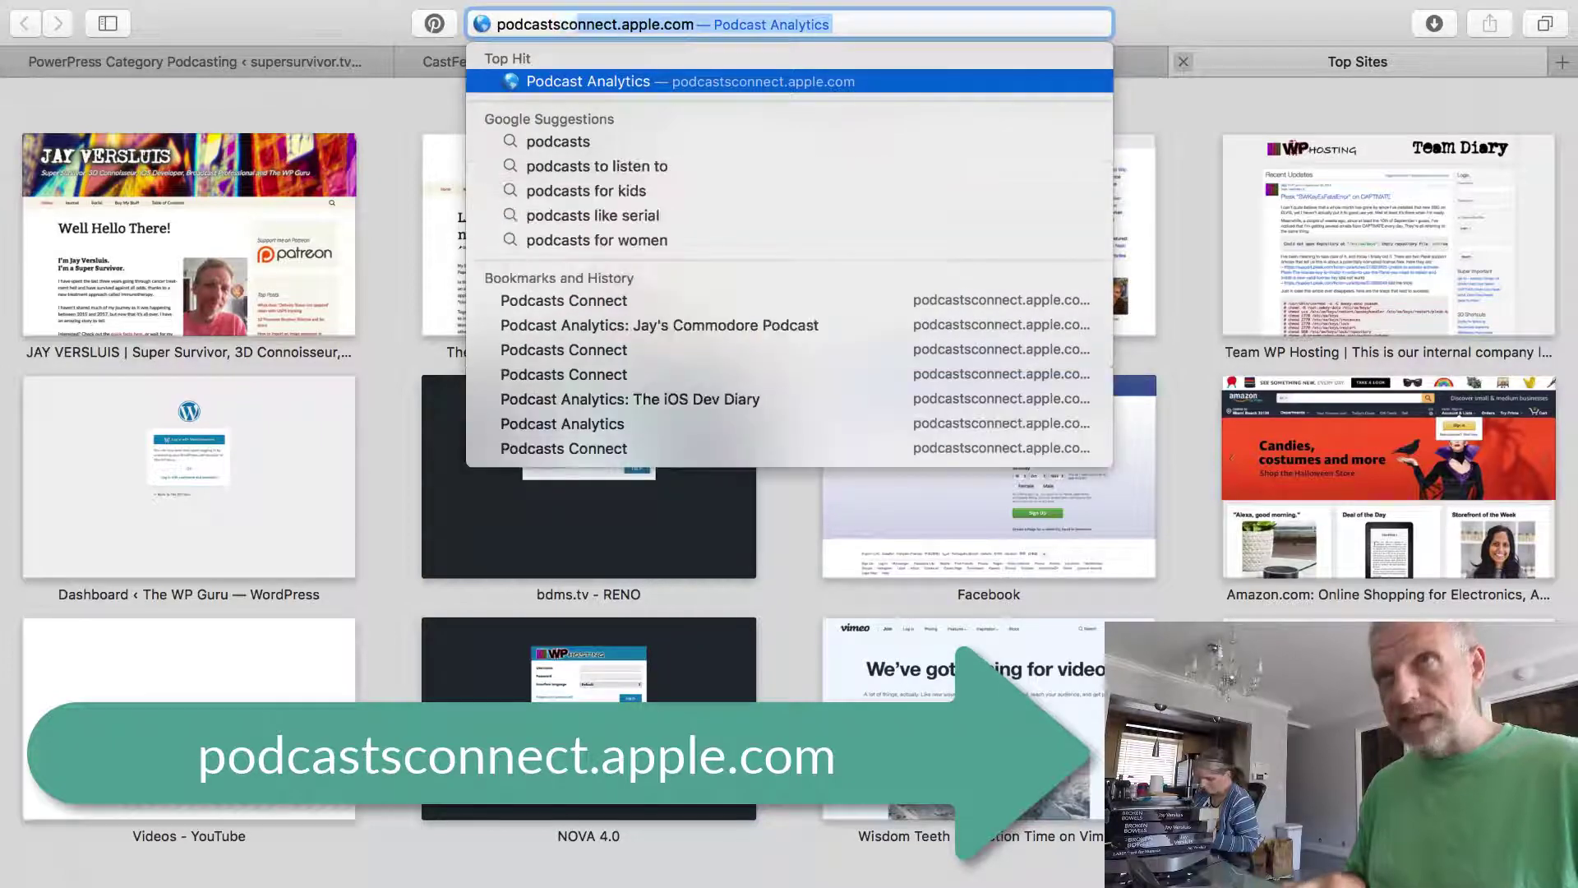
pyautogui.write('nnect')
pyautogui.press('Return')
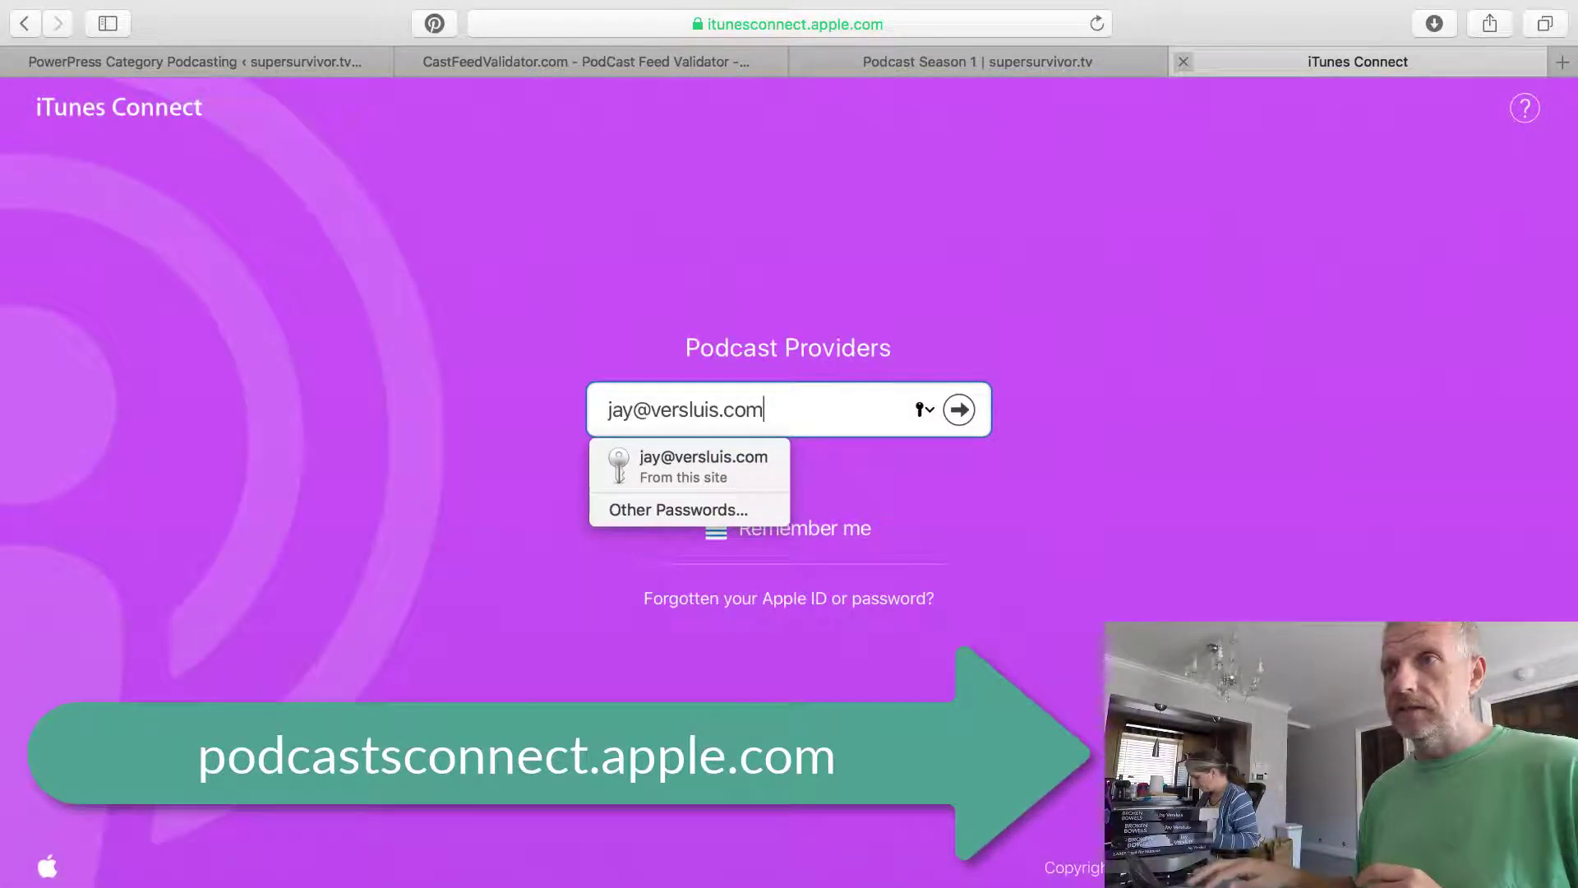
pyautogui.click(715, 481)
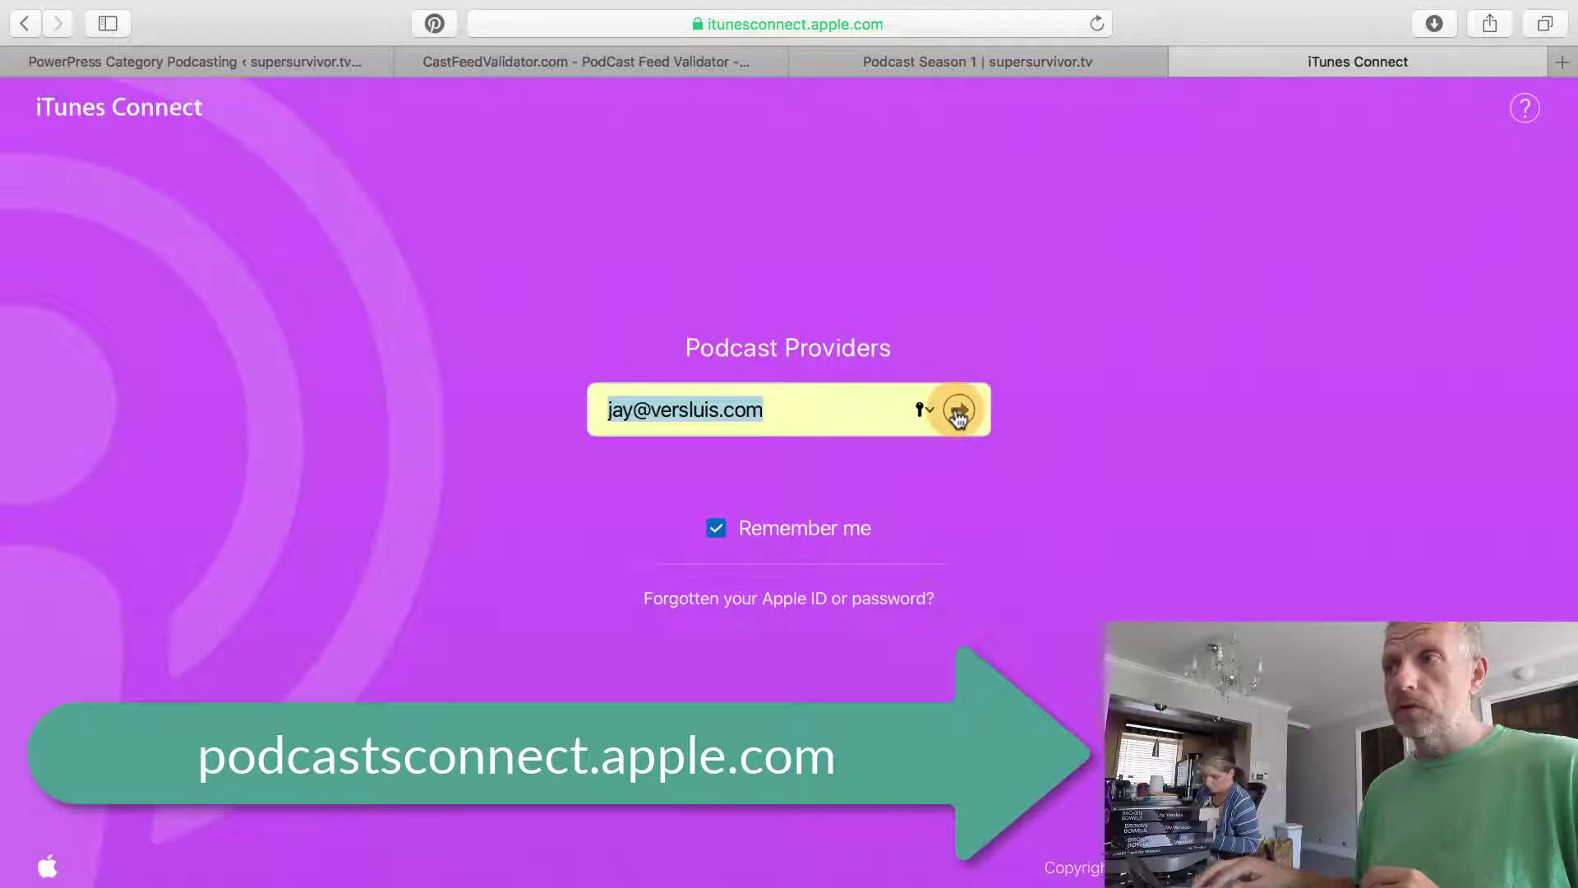
pyautogui.click(959, 411)
pyautogui.click(959, 458)
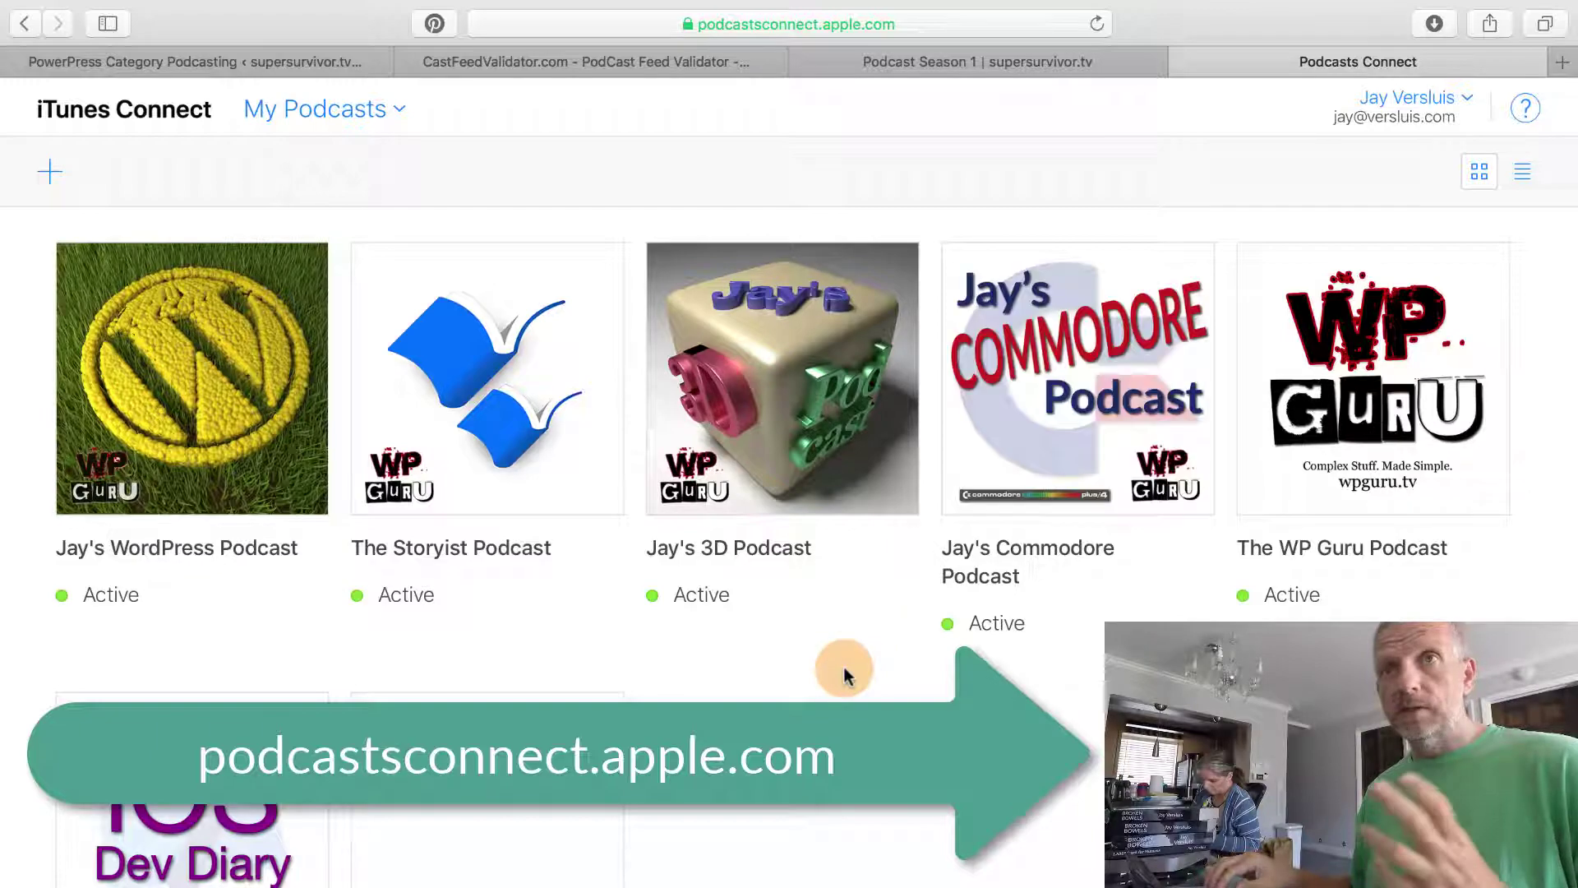
pyautogui.scroll(-5, 845, 670)
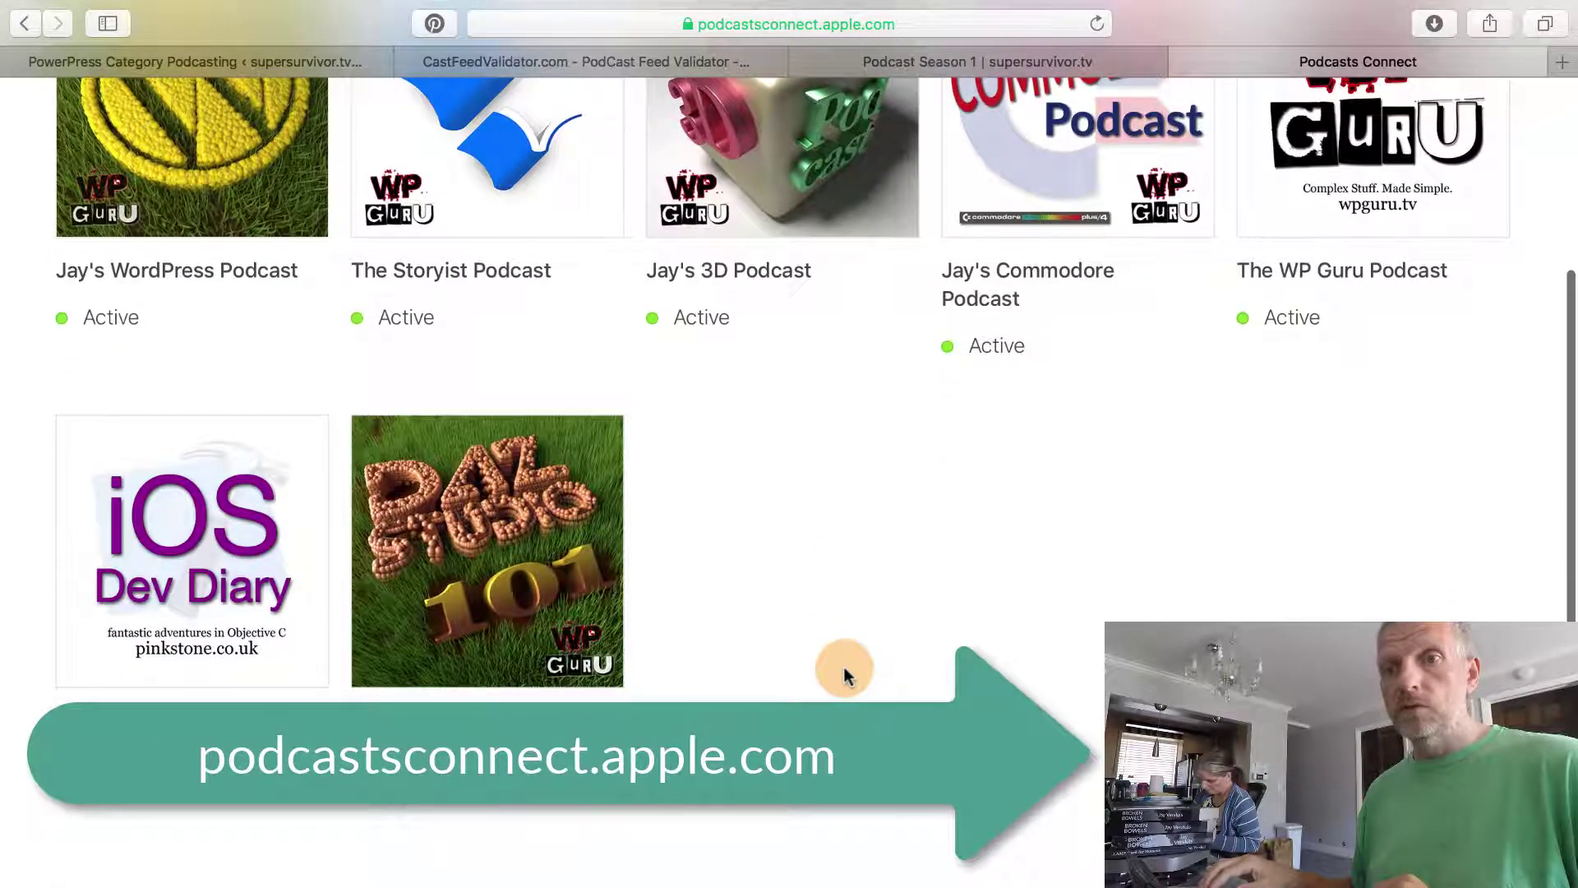
pyautogui.scroll(5, 843, 668)
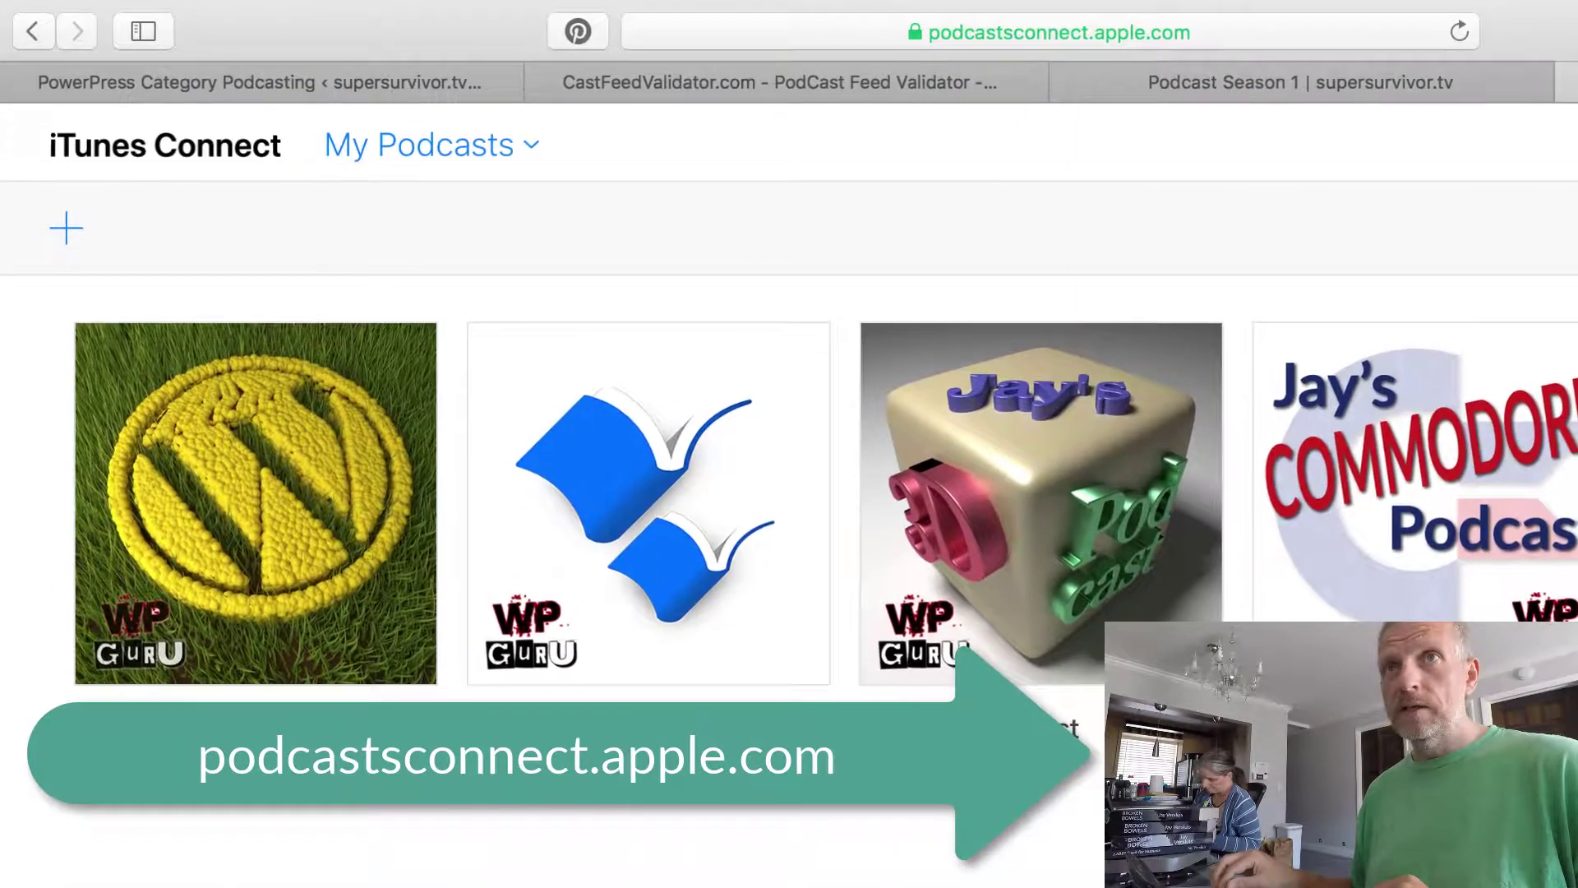
pyautogui.click(66, 230)
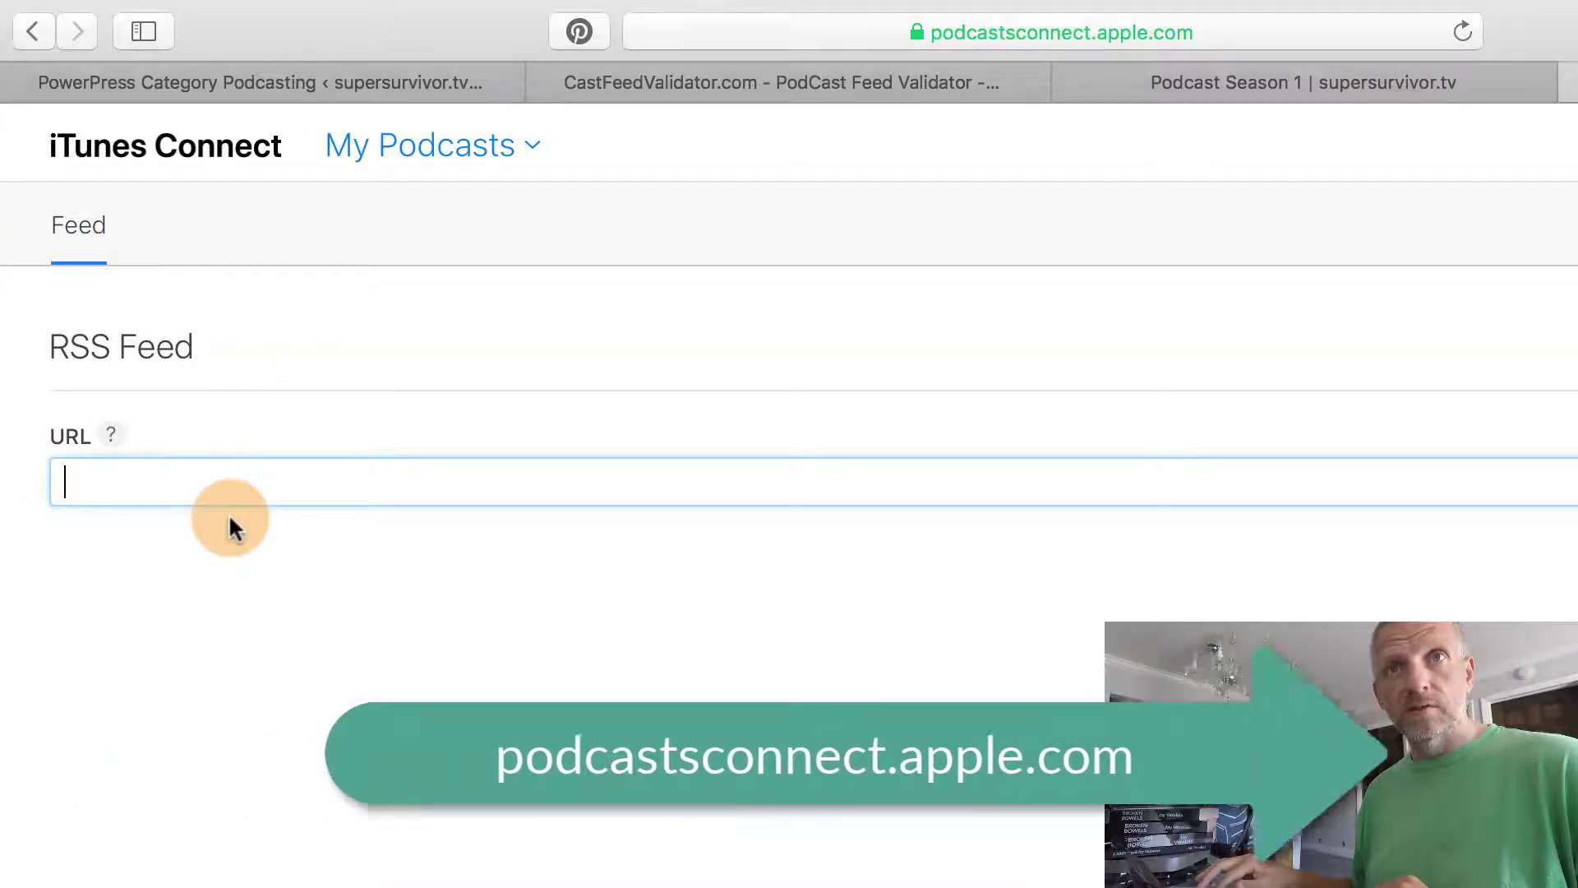
pyautogui.write('https://supersurvivor.tv/category/podcast/podcast-season-1/feed/')
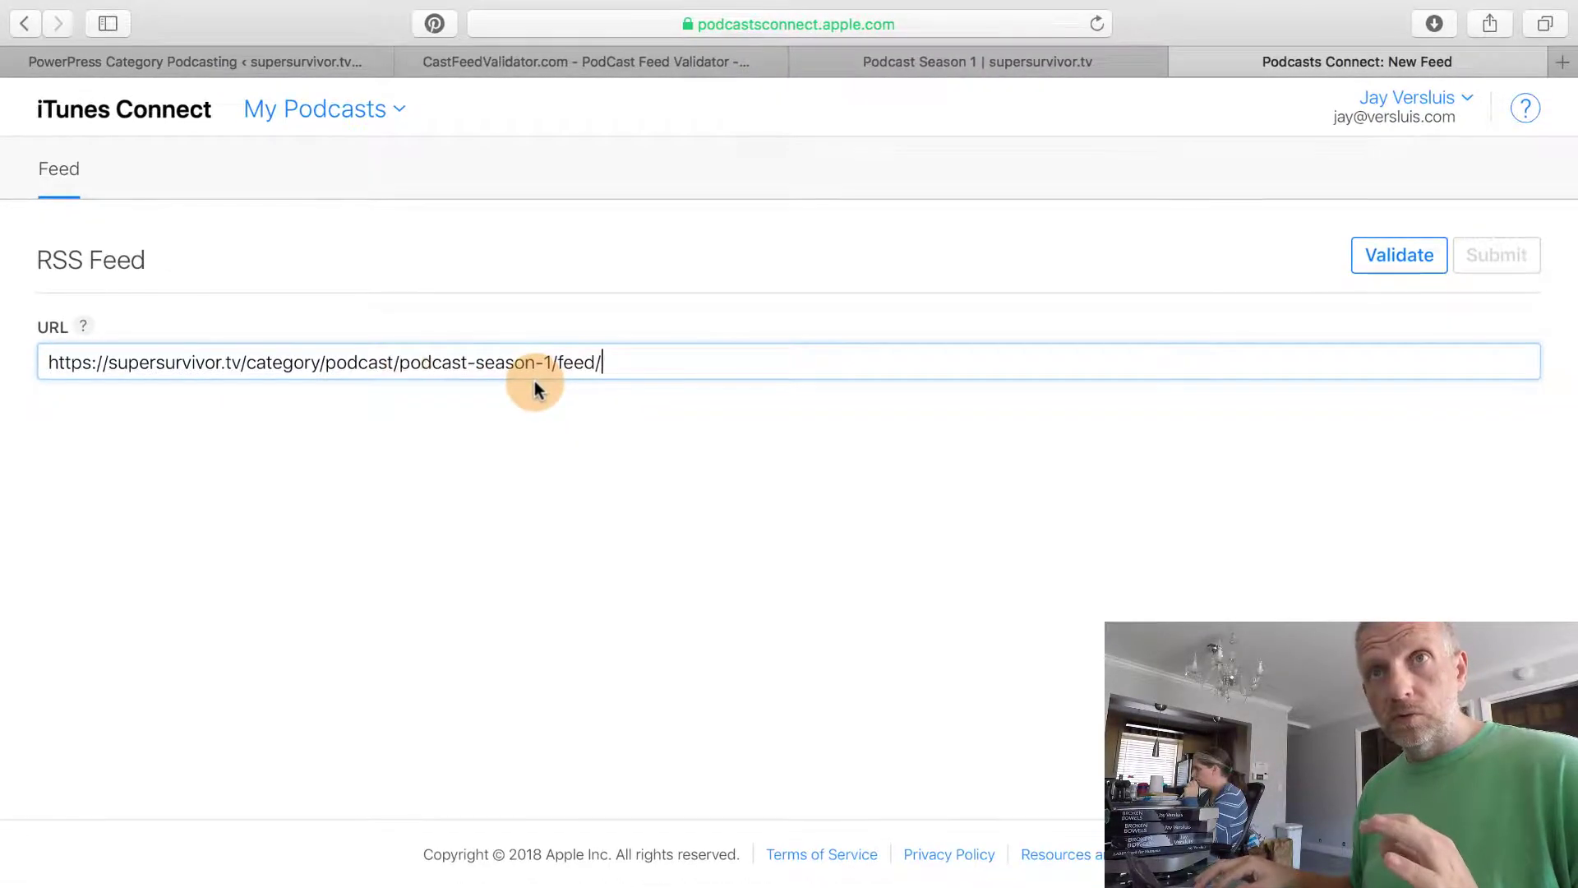
# Navigate from the WordPress dashboard to PowerPress's Category Podcasting settings page.
pyautogui.click(329, 56)
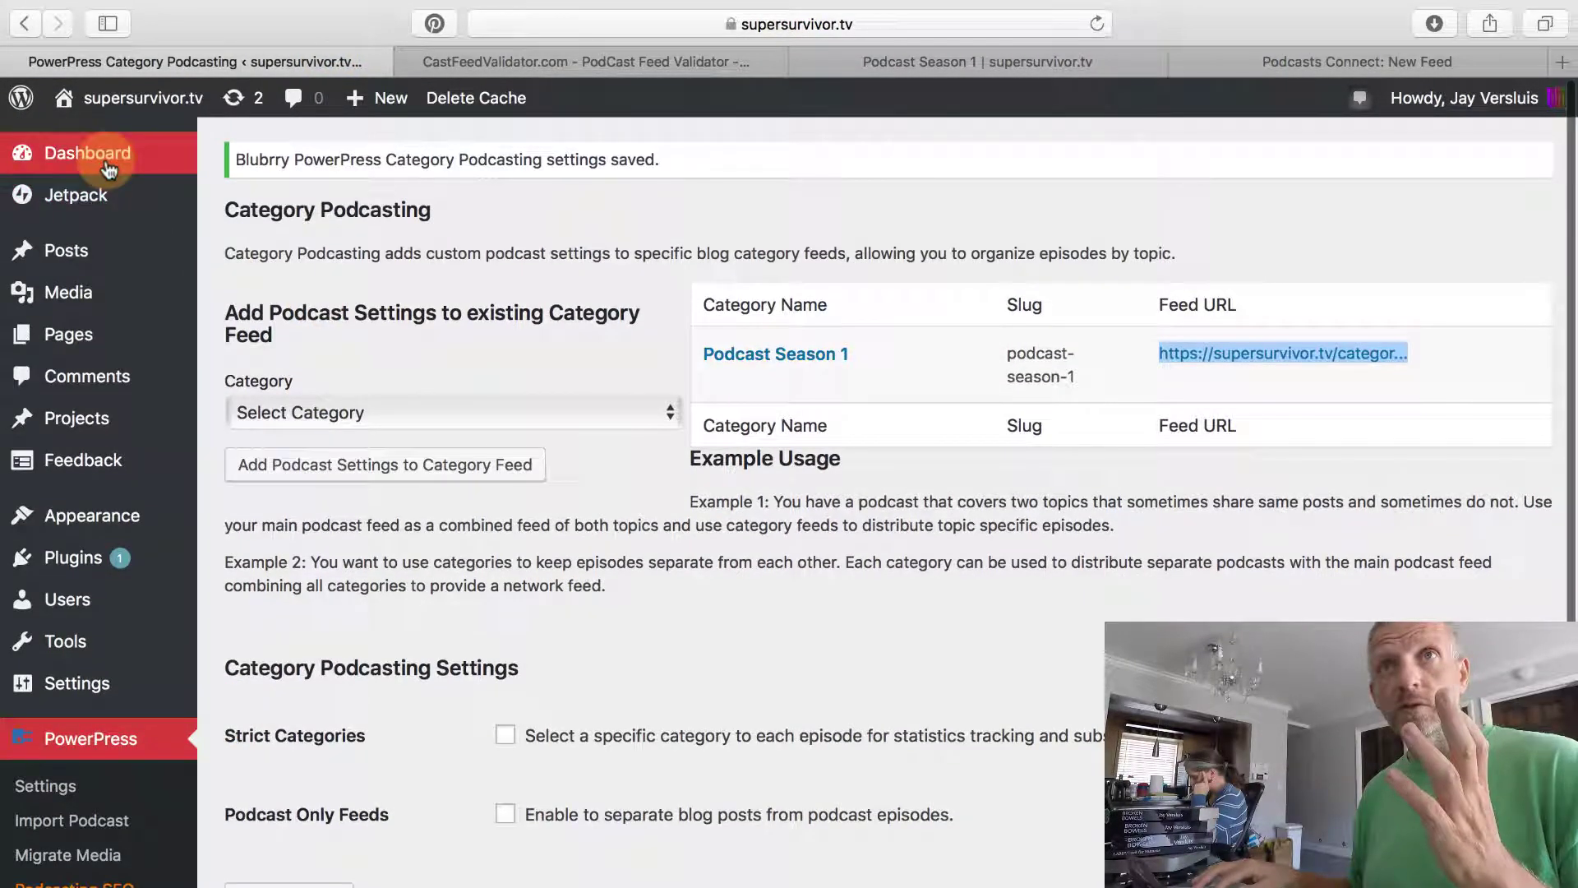
pyautogui.click(106, 164)
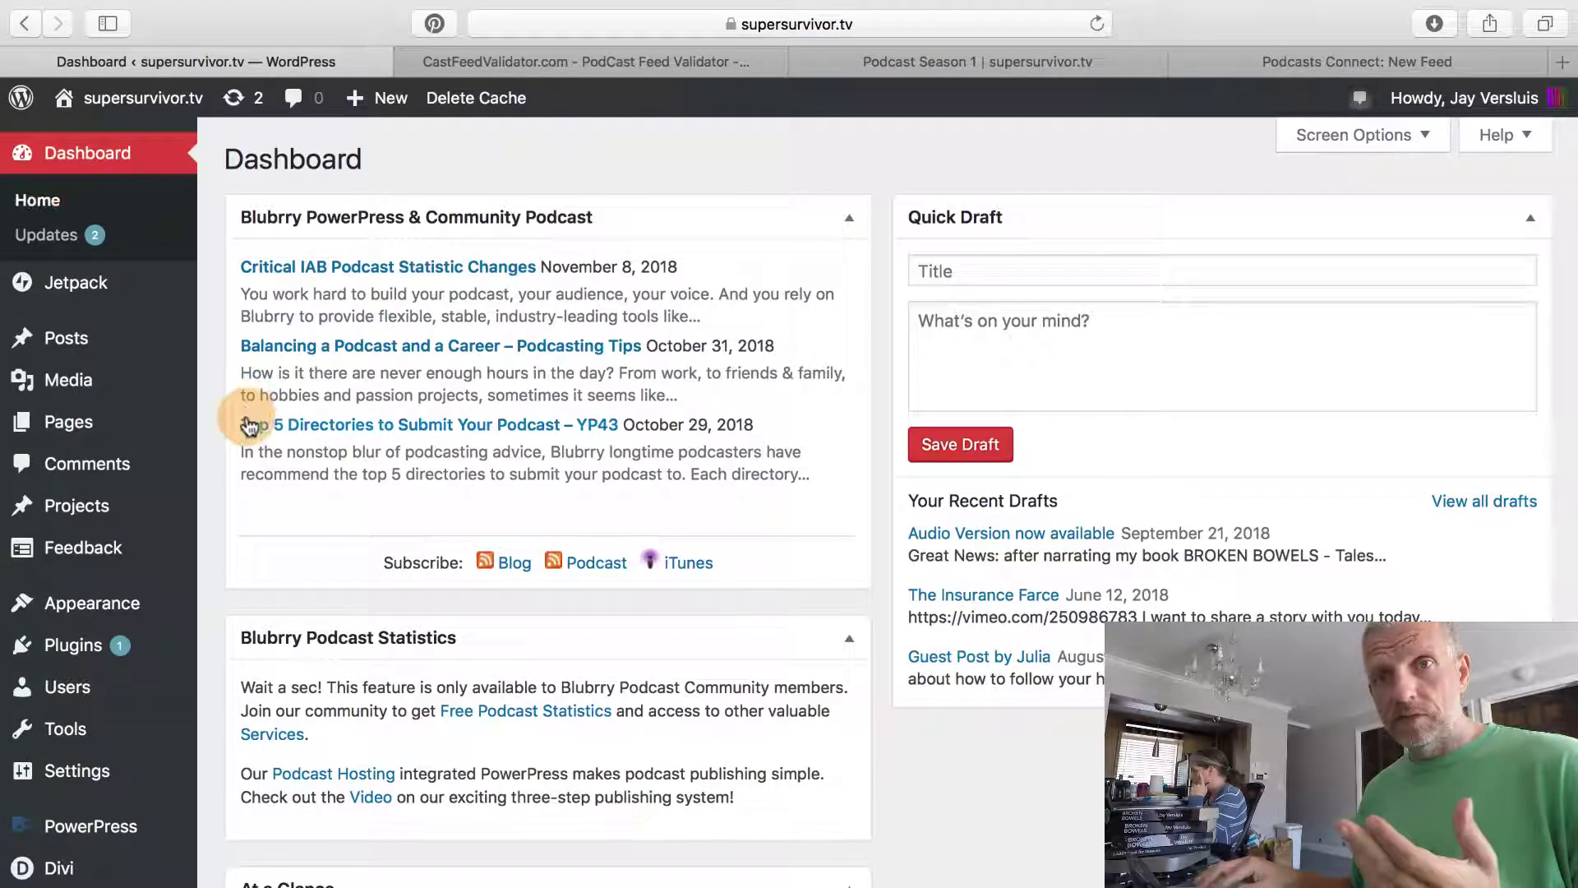
pyautogui.scroll(-4, 212, 586)
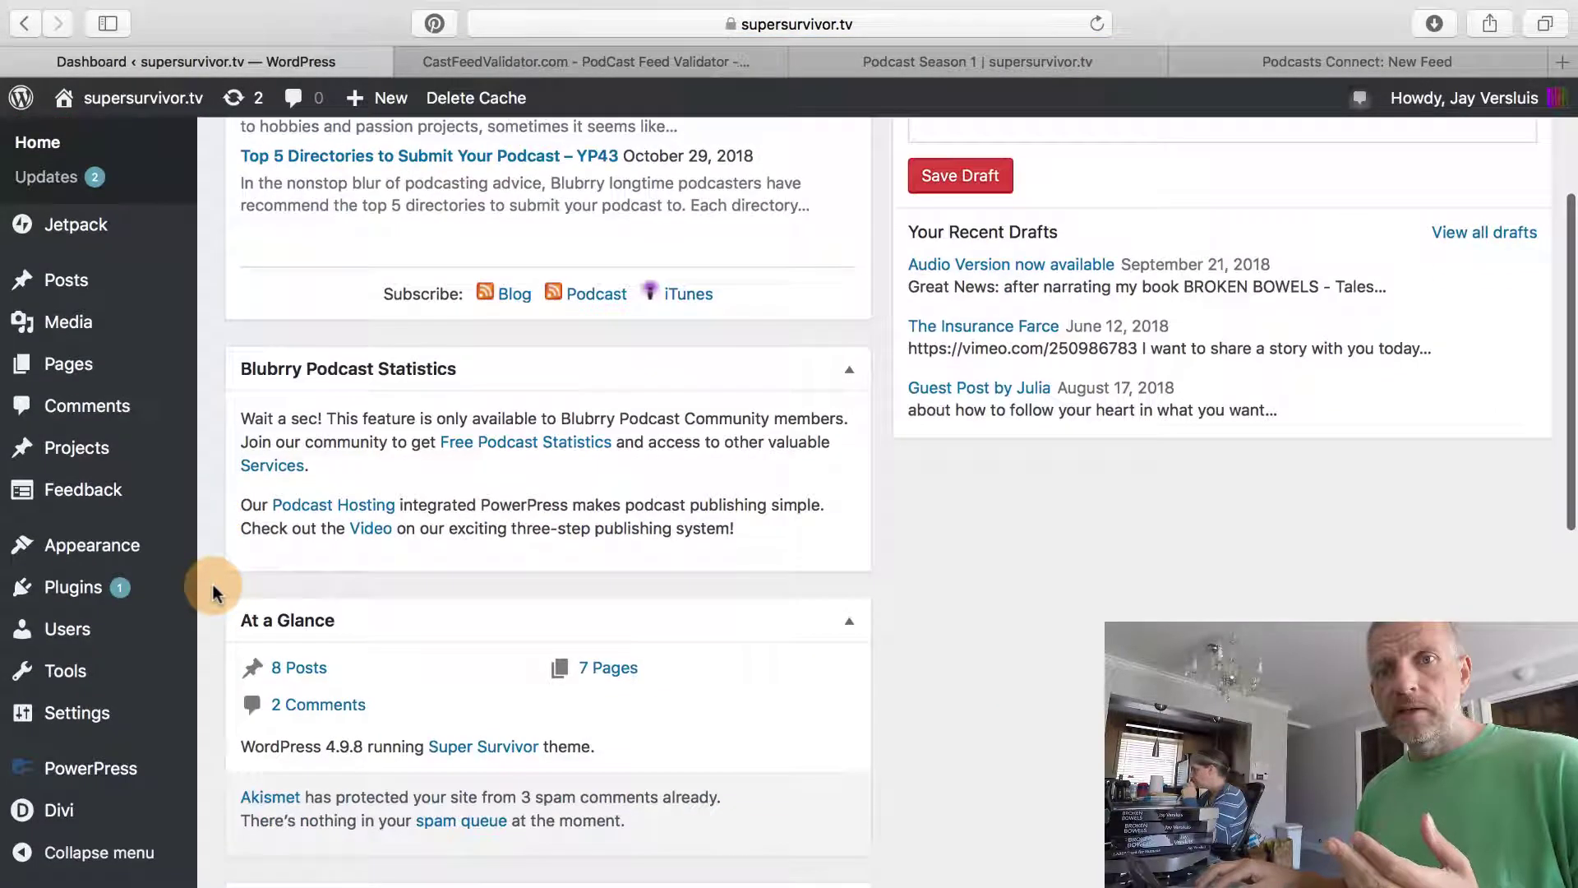
pyautogui.click(100, 774)
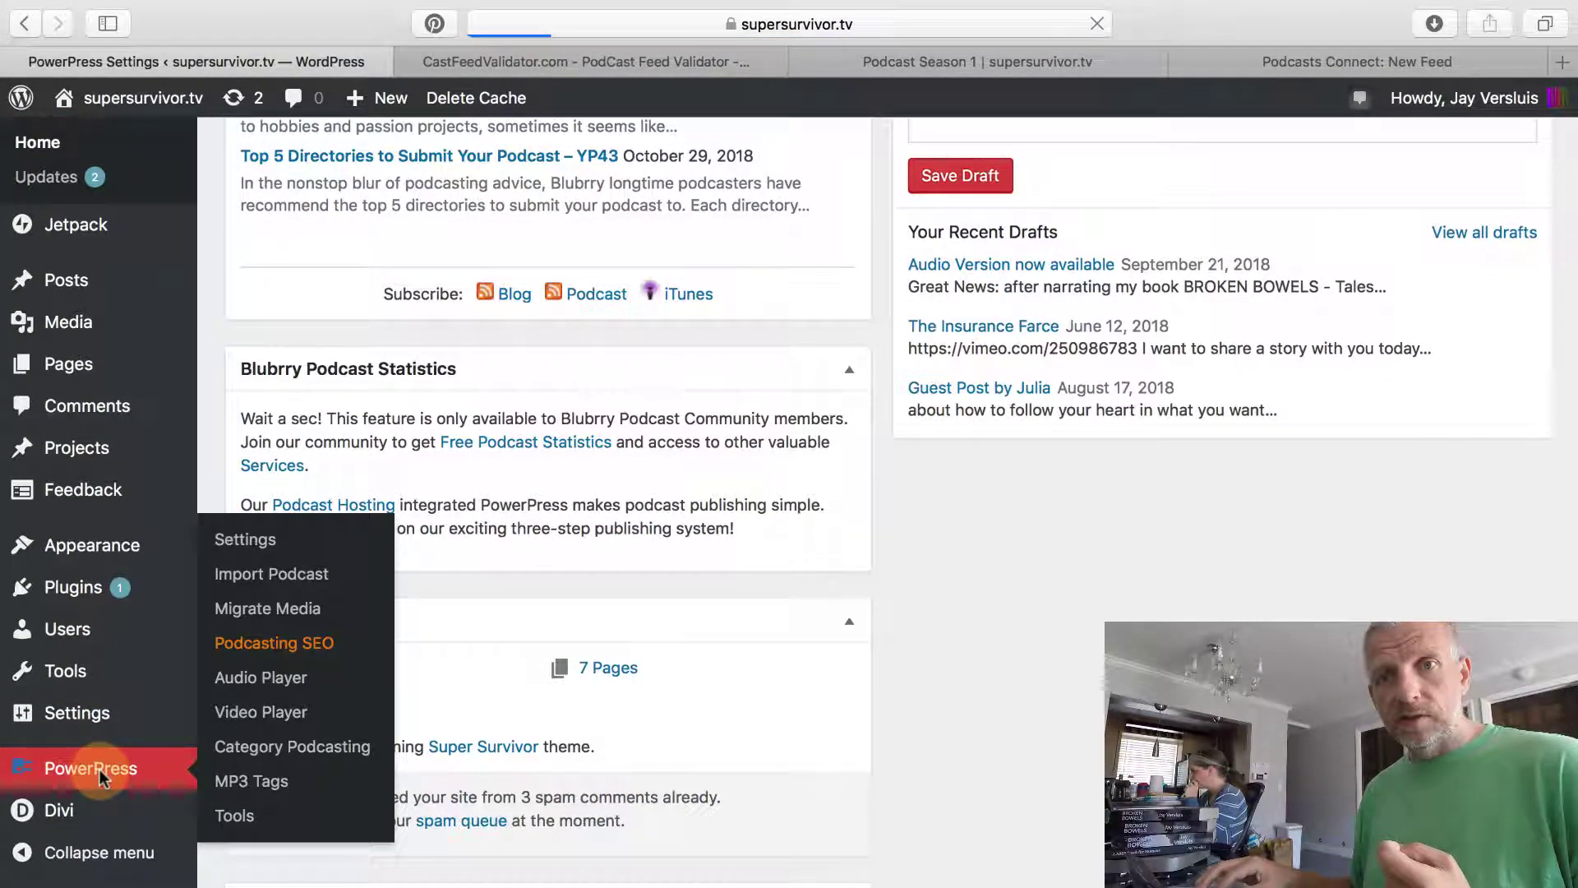
pyautogui.scroll(-5, 210, 556)
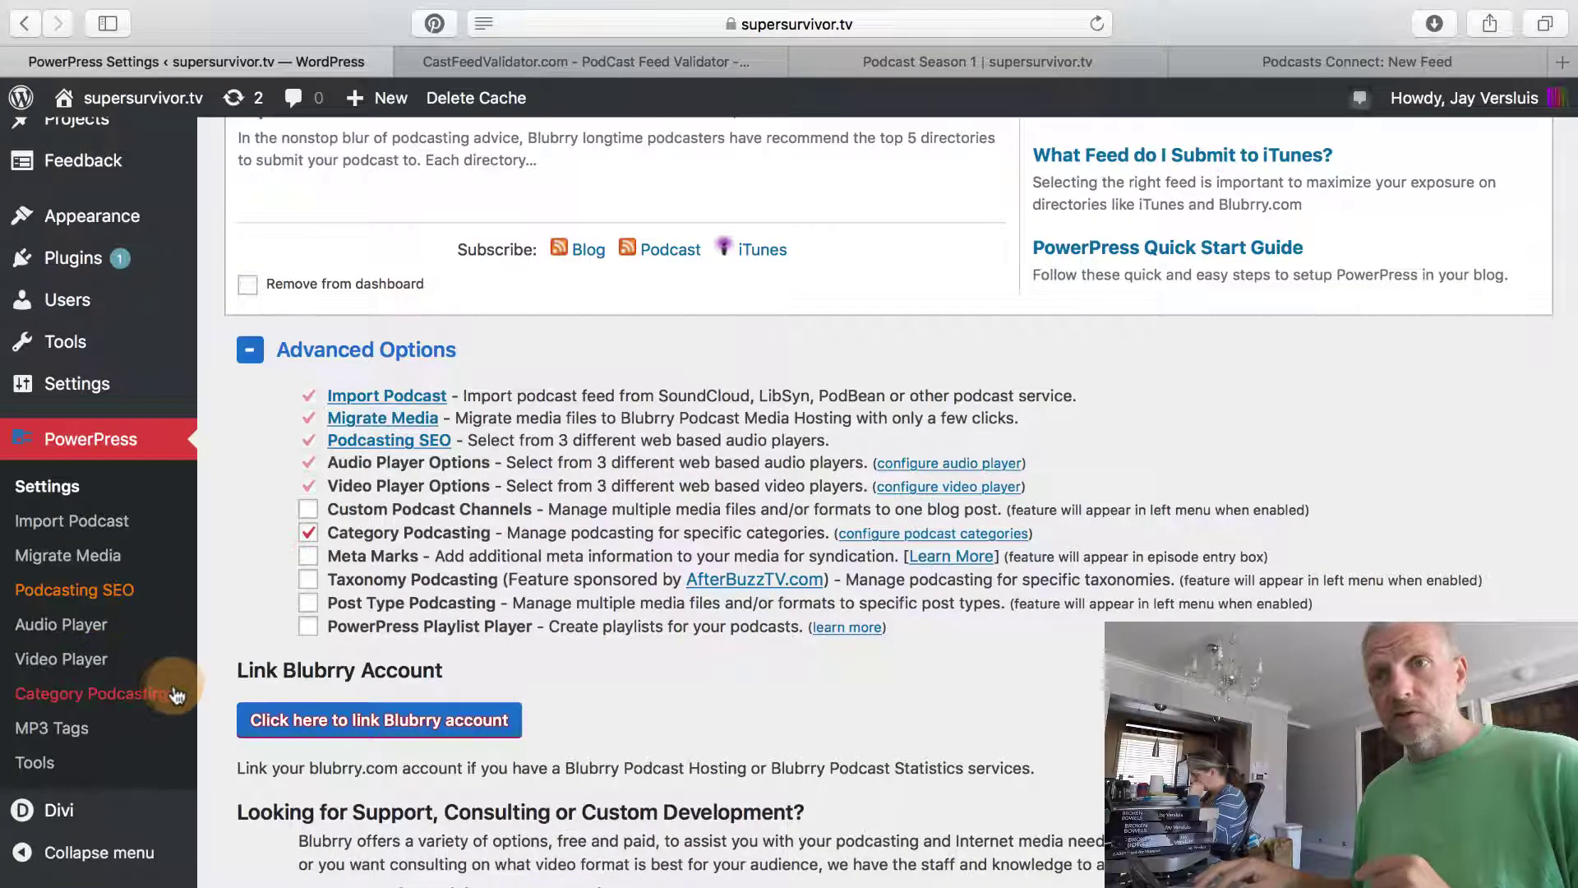
pyautogui.scroll(4, 248, 539)
pyautogui.scroll(2, 248, 540)
pyautogui.scroll(-3, 248, 540)
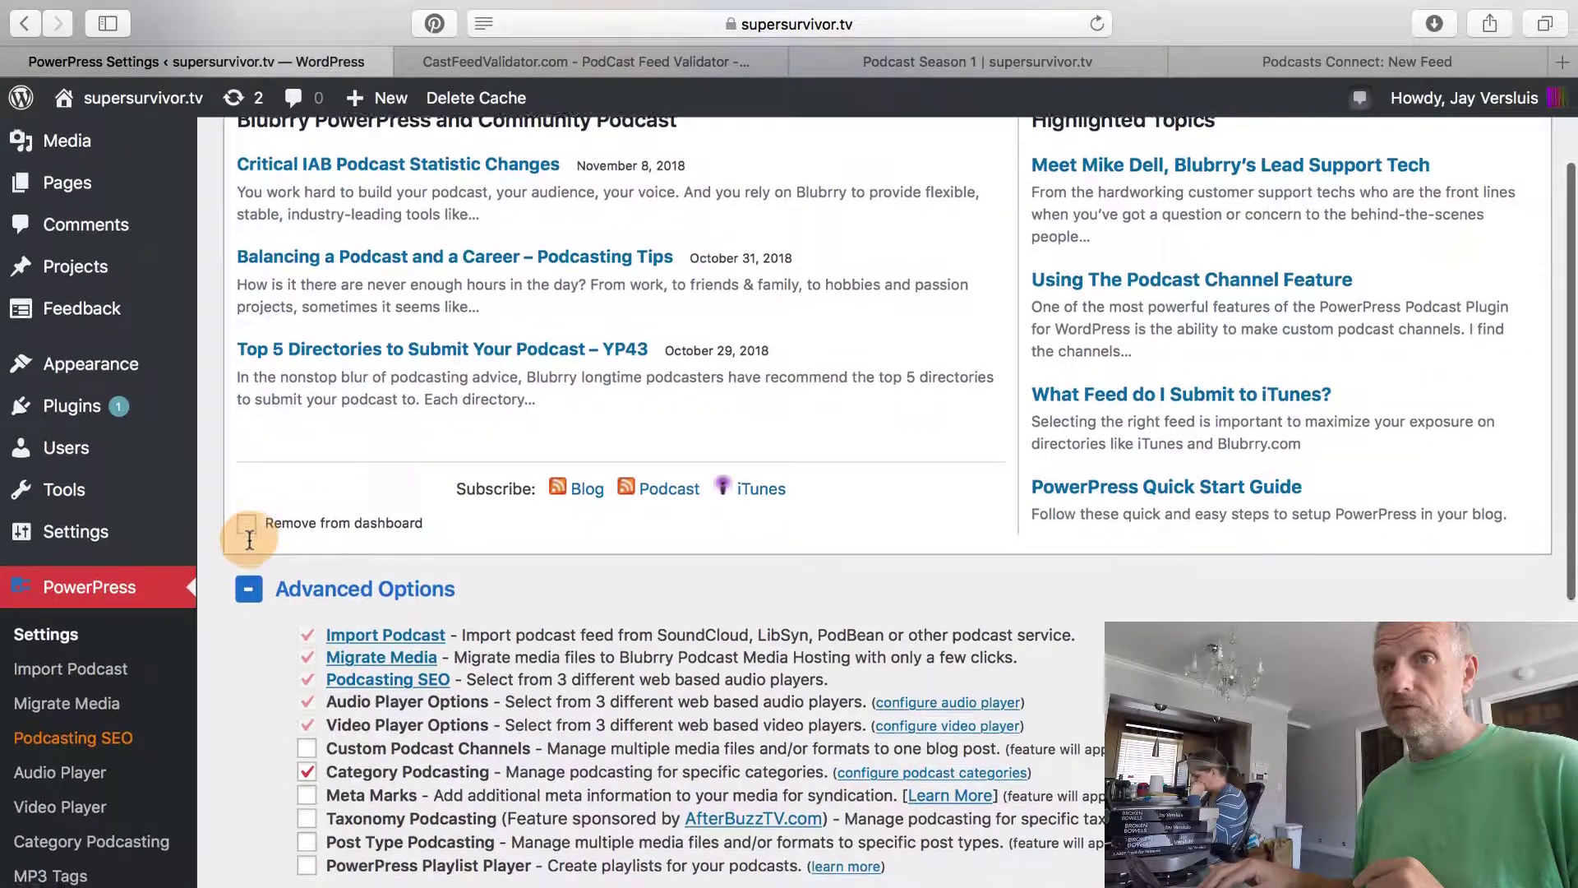
pyautogui.scroll(3, 248, 539)
pyautogui.scroll(-5, 247, 543)
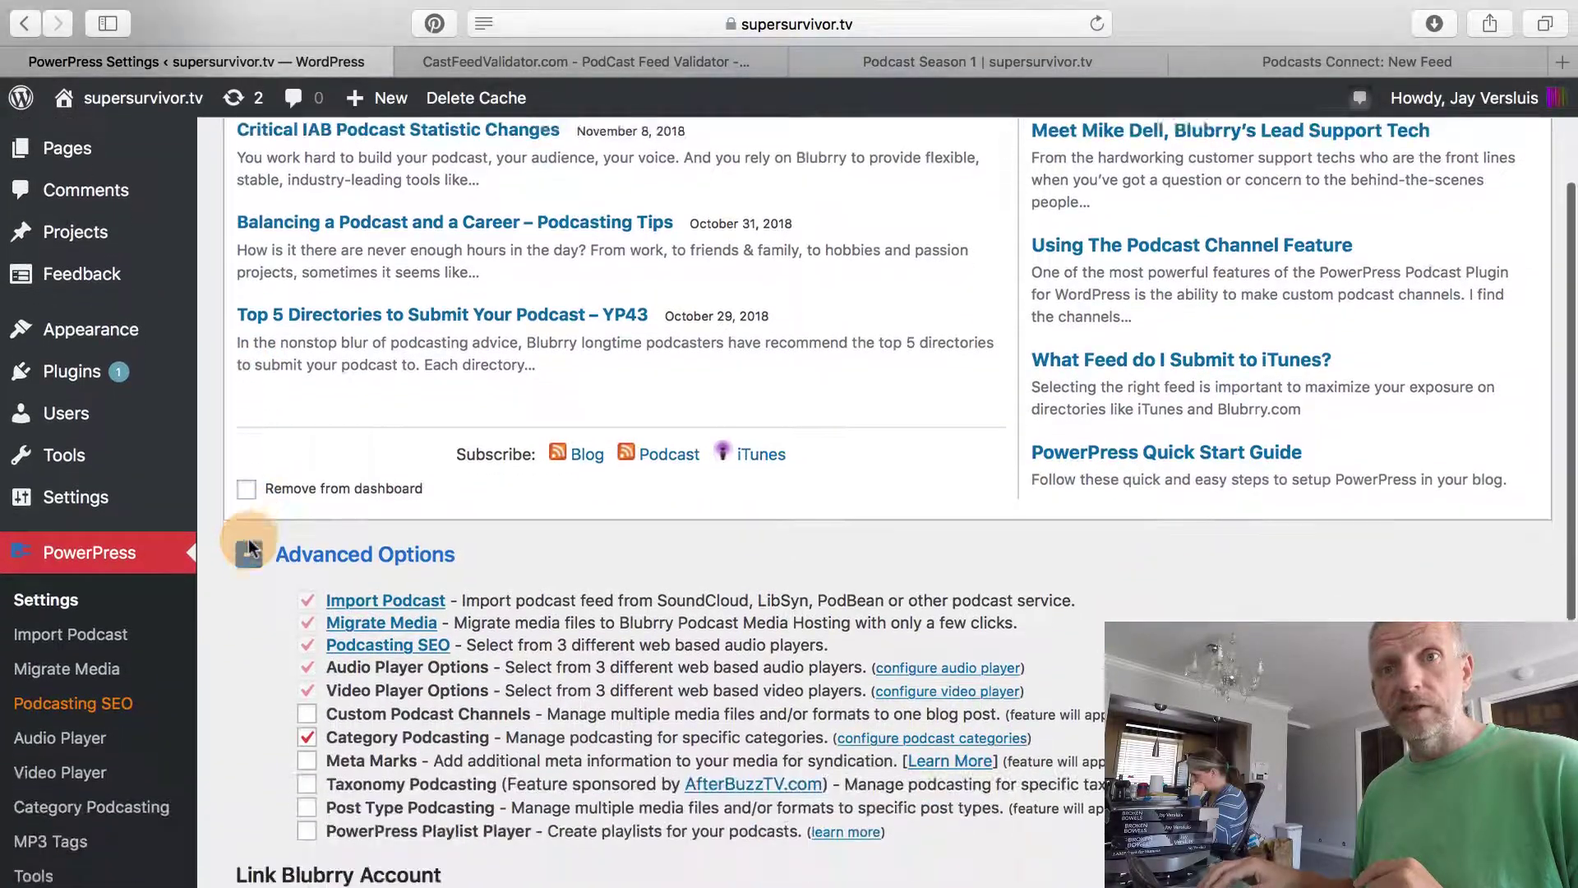
pyautogui.click(110, 752)
# Copy the Podcast Season 1 feed link and return to the Podcasts Connect New Feed page.
pyautogui.scroll(-4, 189, 798)
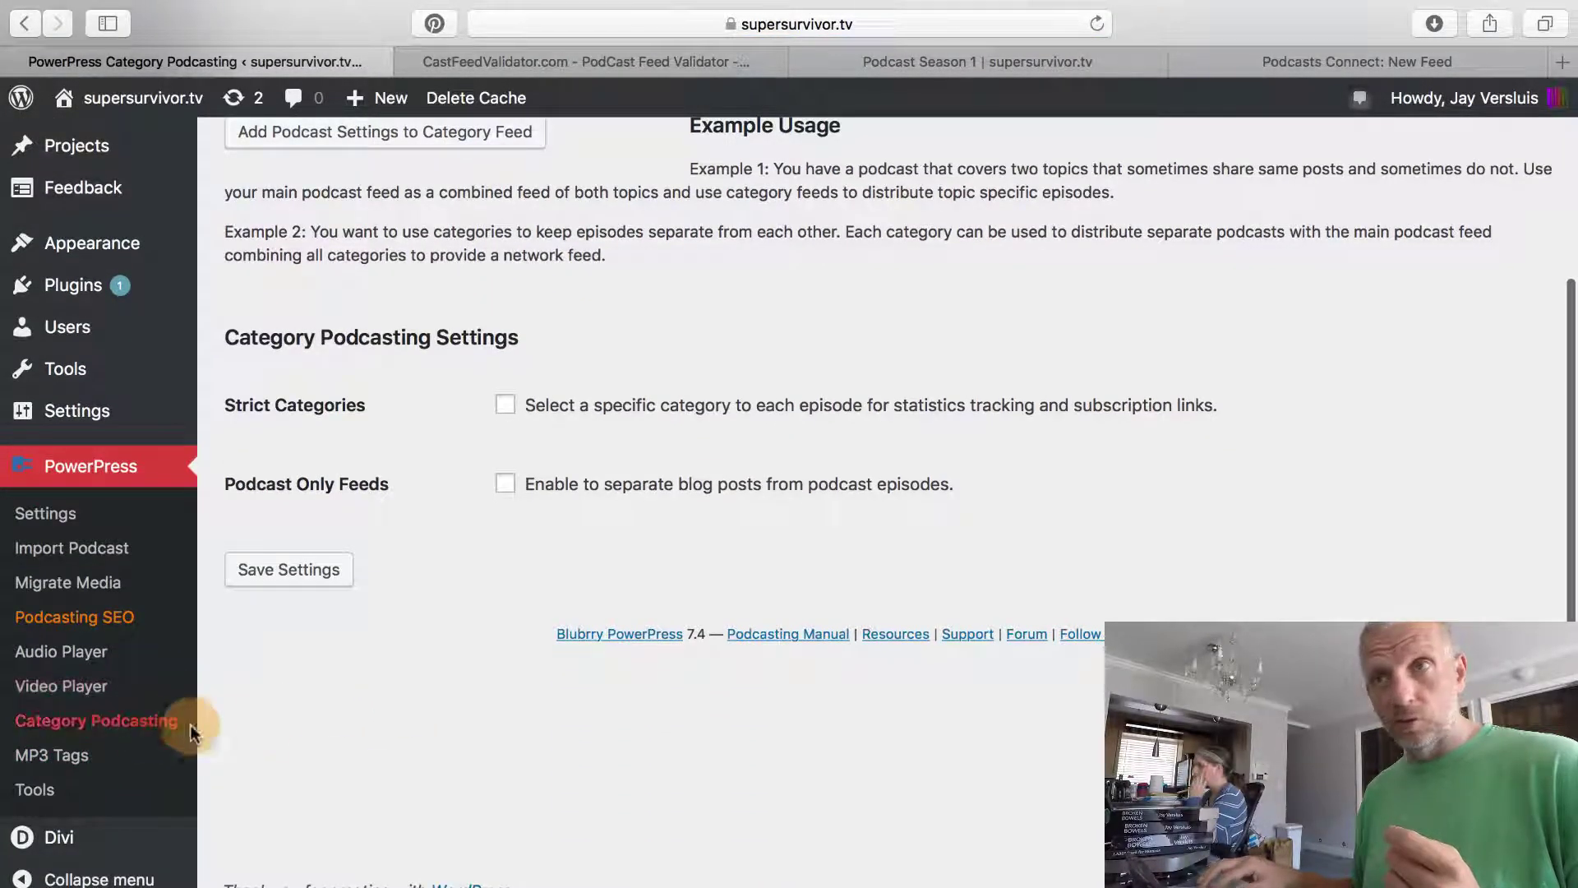
pyautogui.scroll(4, 424, 635)
pyautogui.moveTo(820, 317)
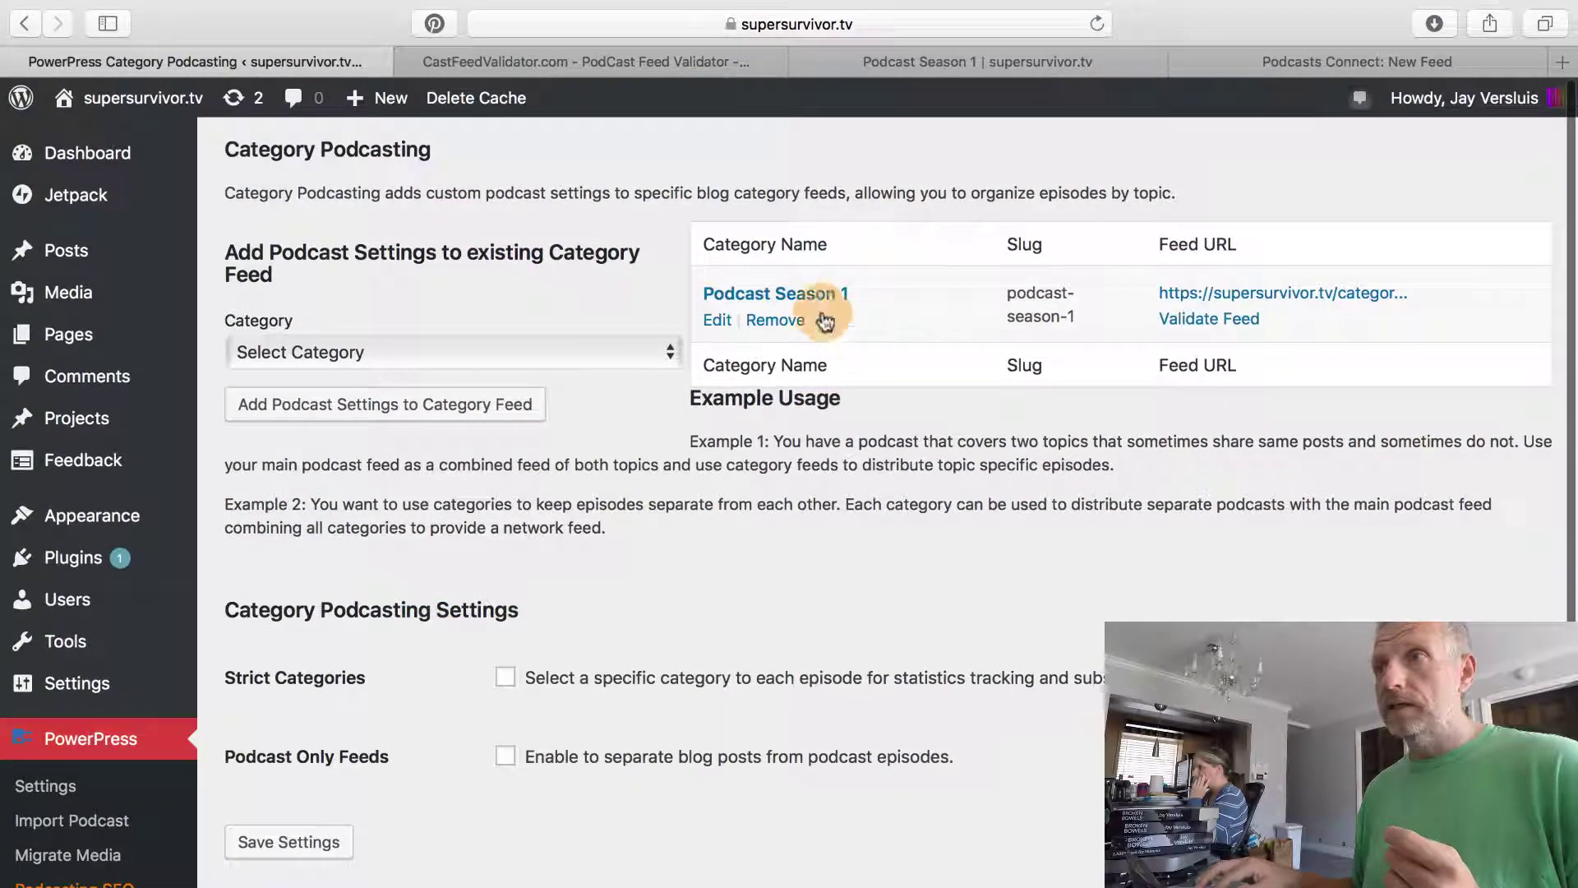
pyautogui.rightClick(1361, 293)
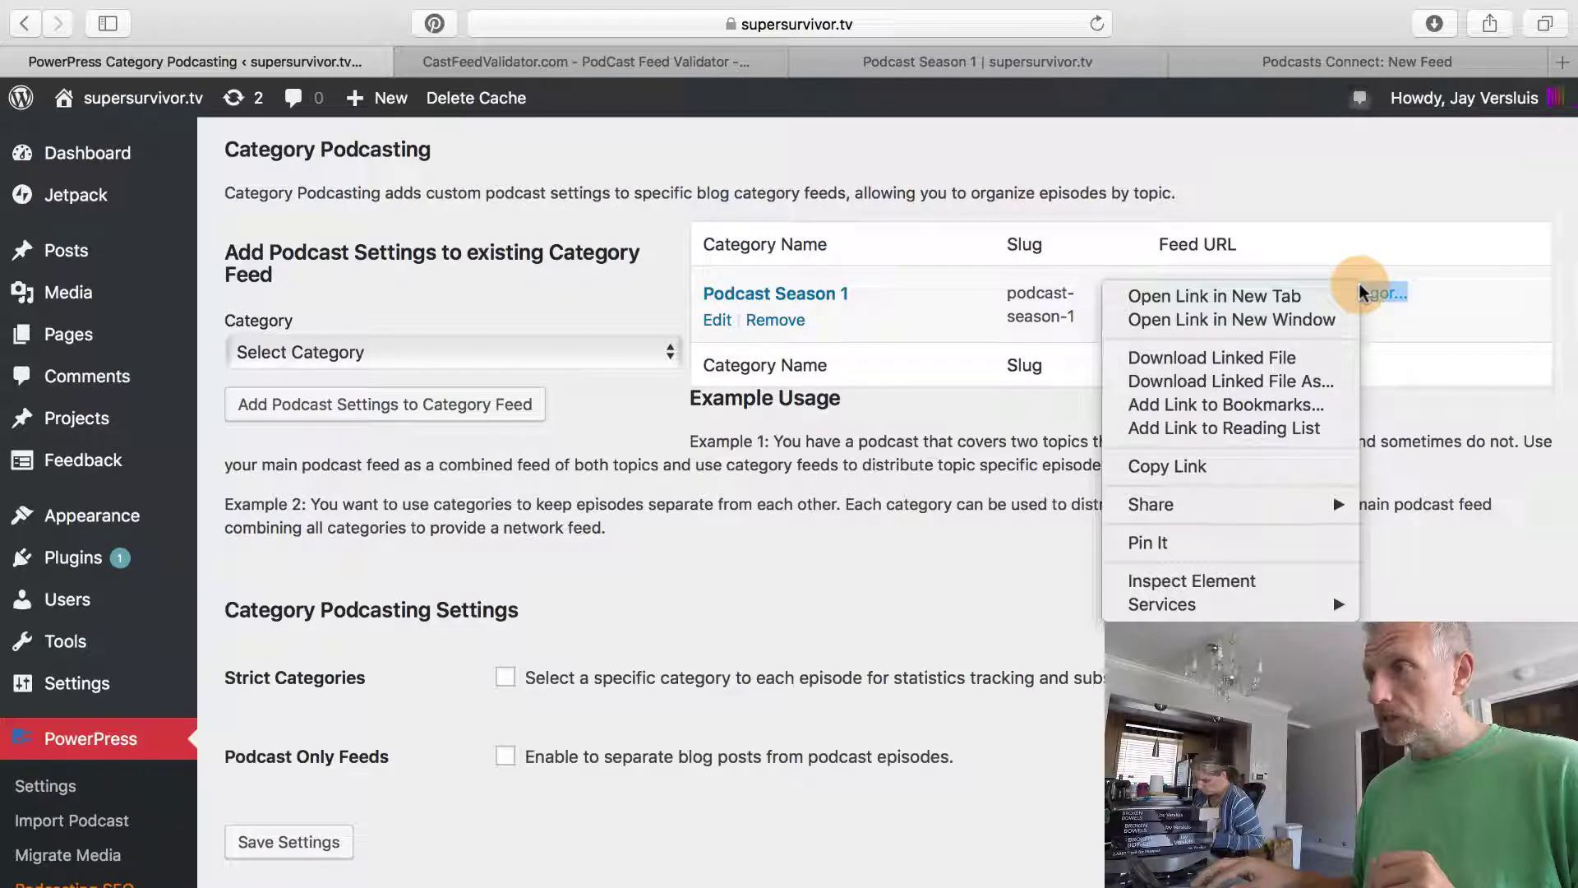
pyautogui.click(1270, 467)
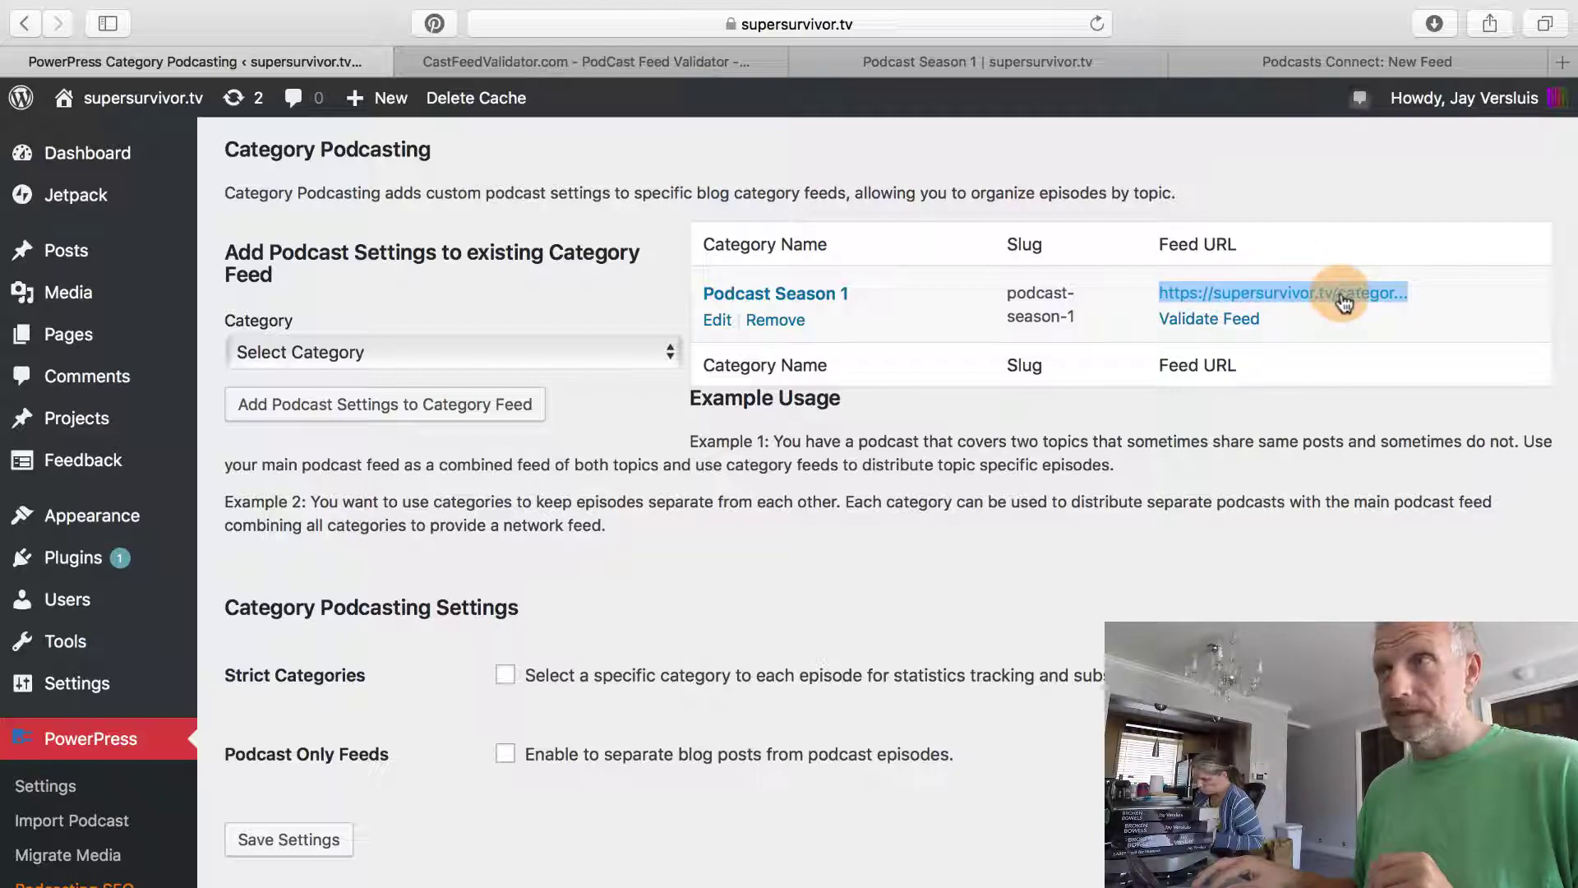
pyautogui.click(1315, 59)
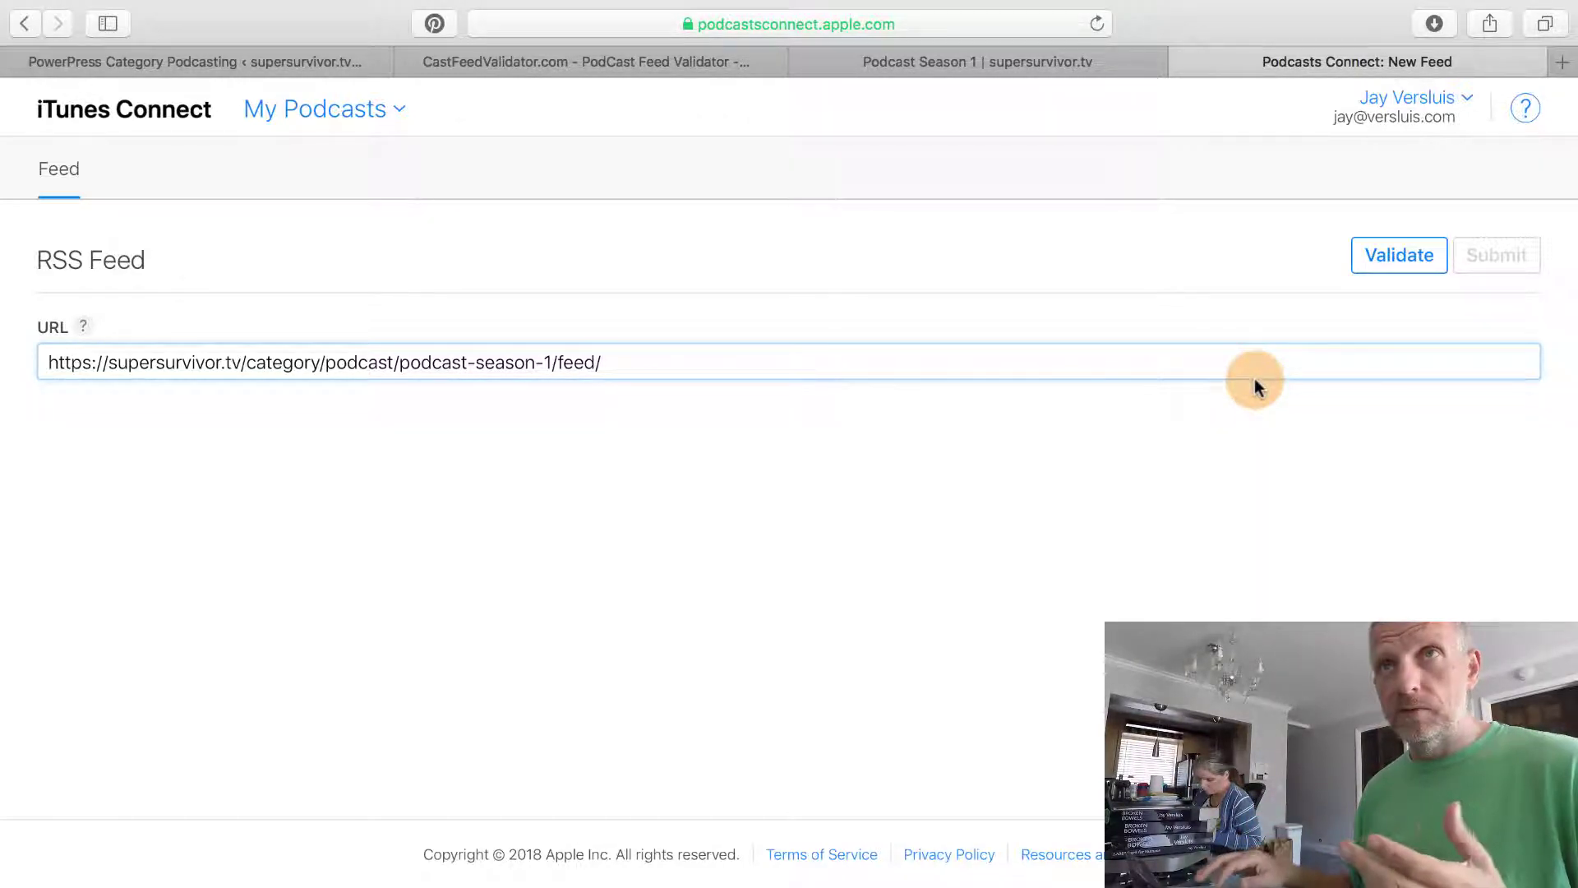
# Validate the Season 1 feed and review its General Information and single Nobel Prize episode.
pyautogui.click(1399, 259)
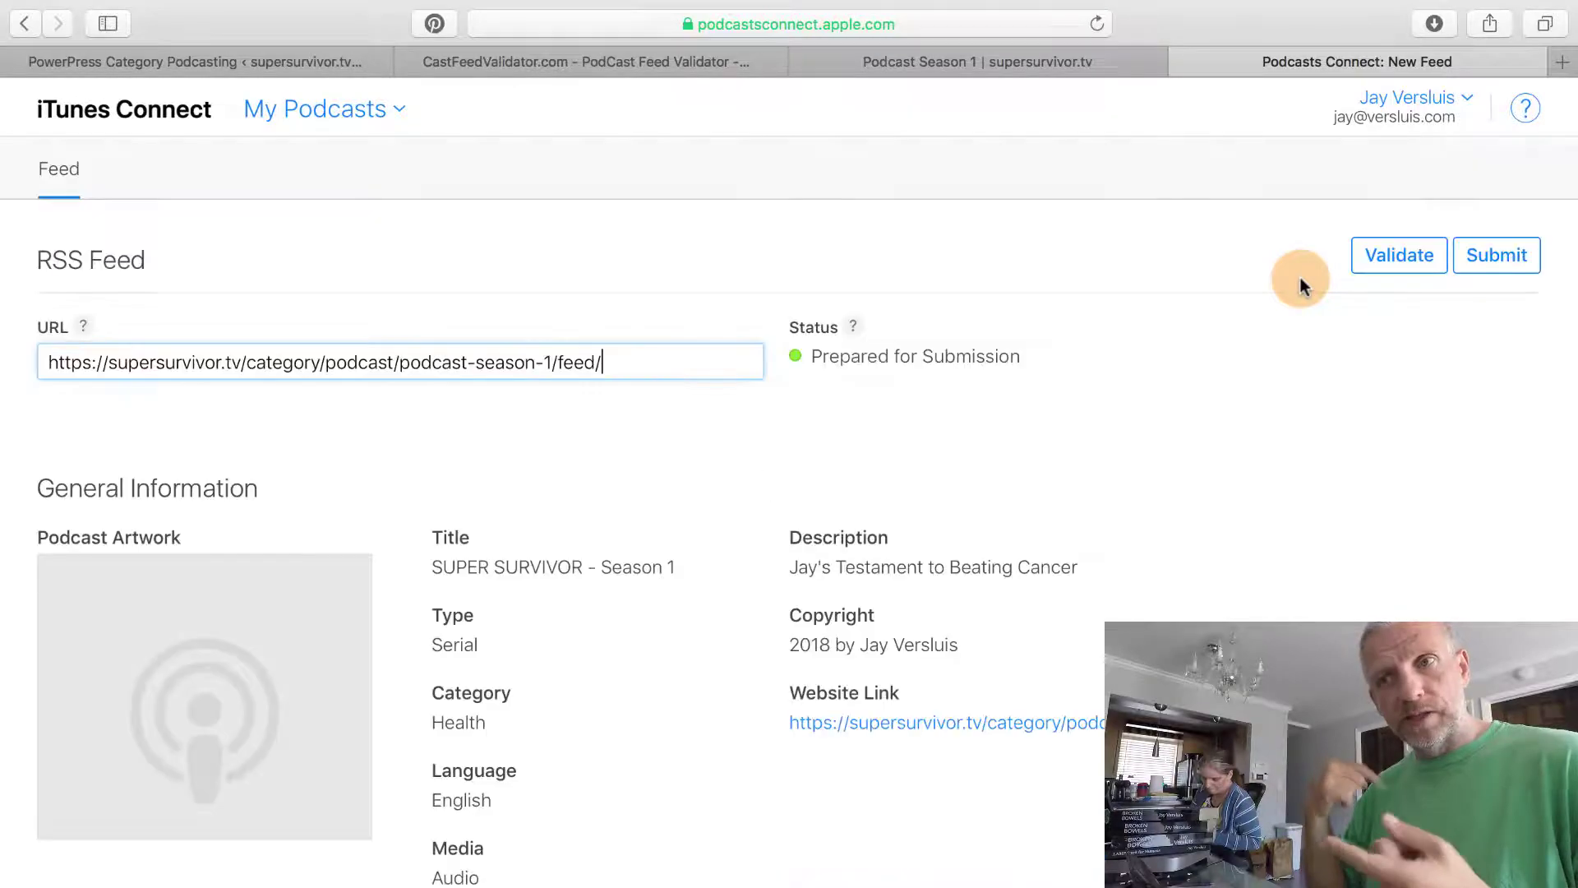
pyautogui.scroll(-5, 662, 697)
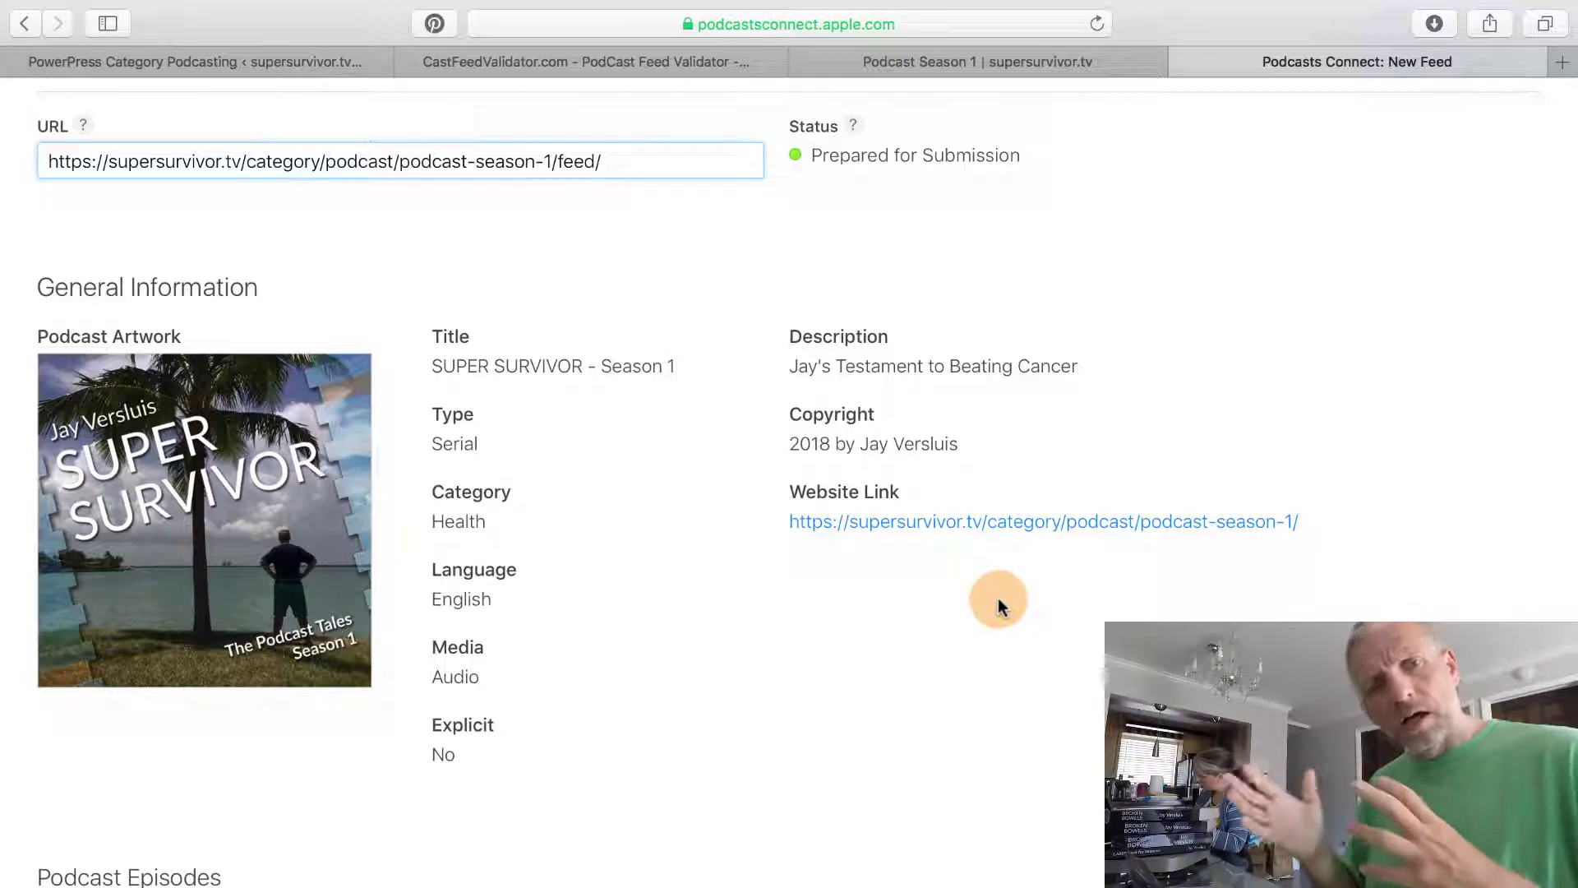
pyautogui.scroll(-10, 998, 598)
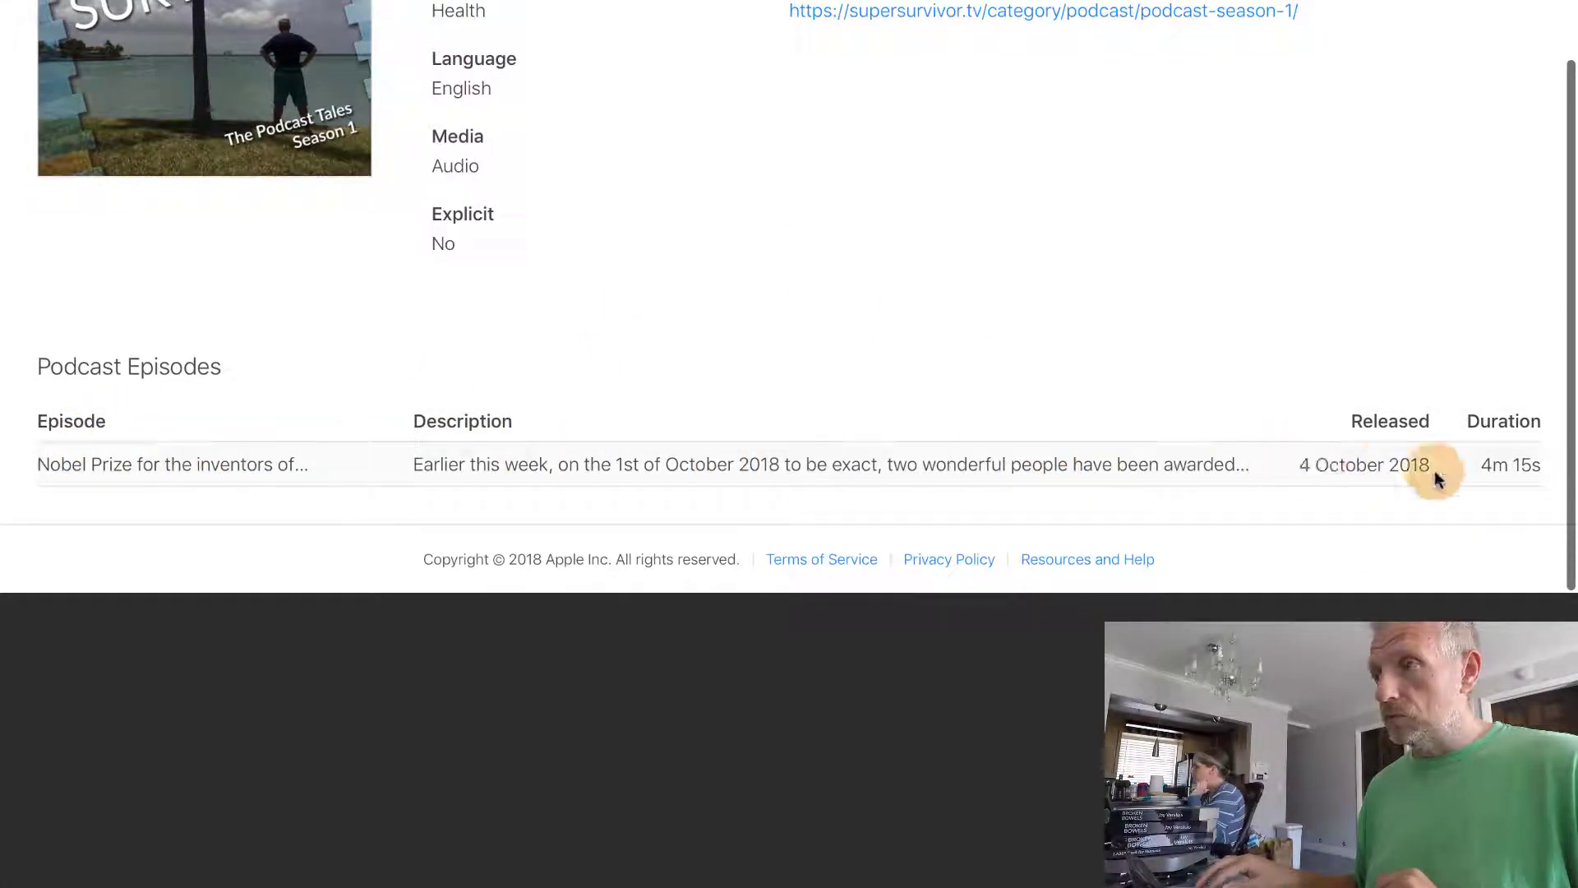
pyautogui.scroll(5, 979, 307)
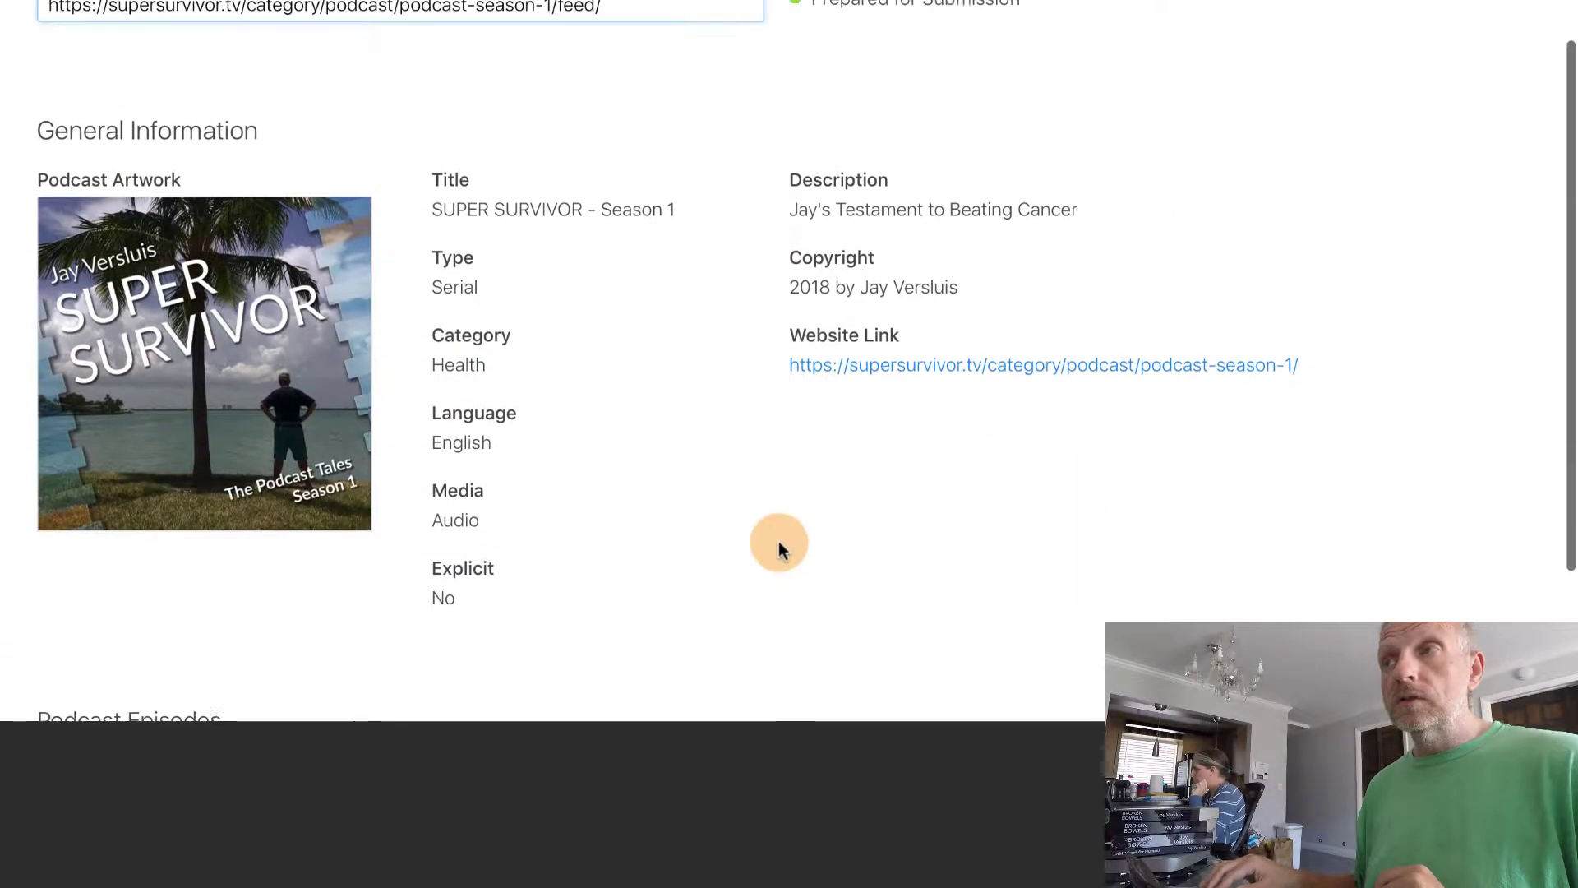
pyautogui.scroll(5, 779, 553)
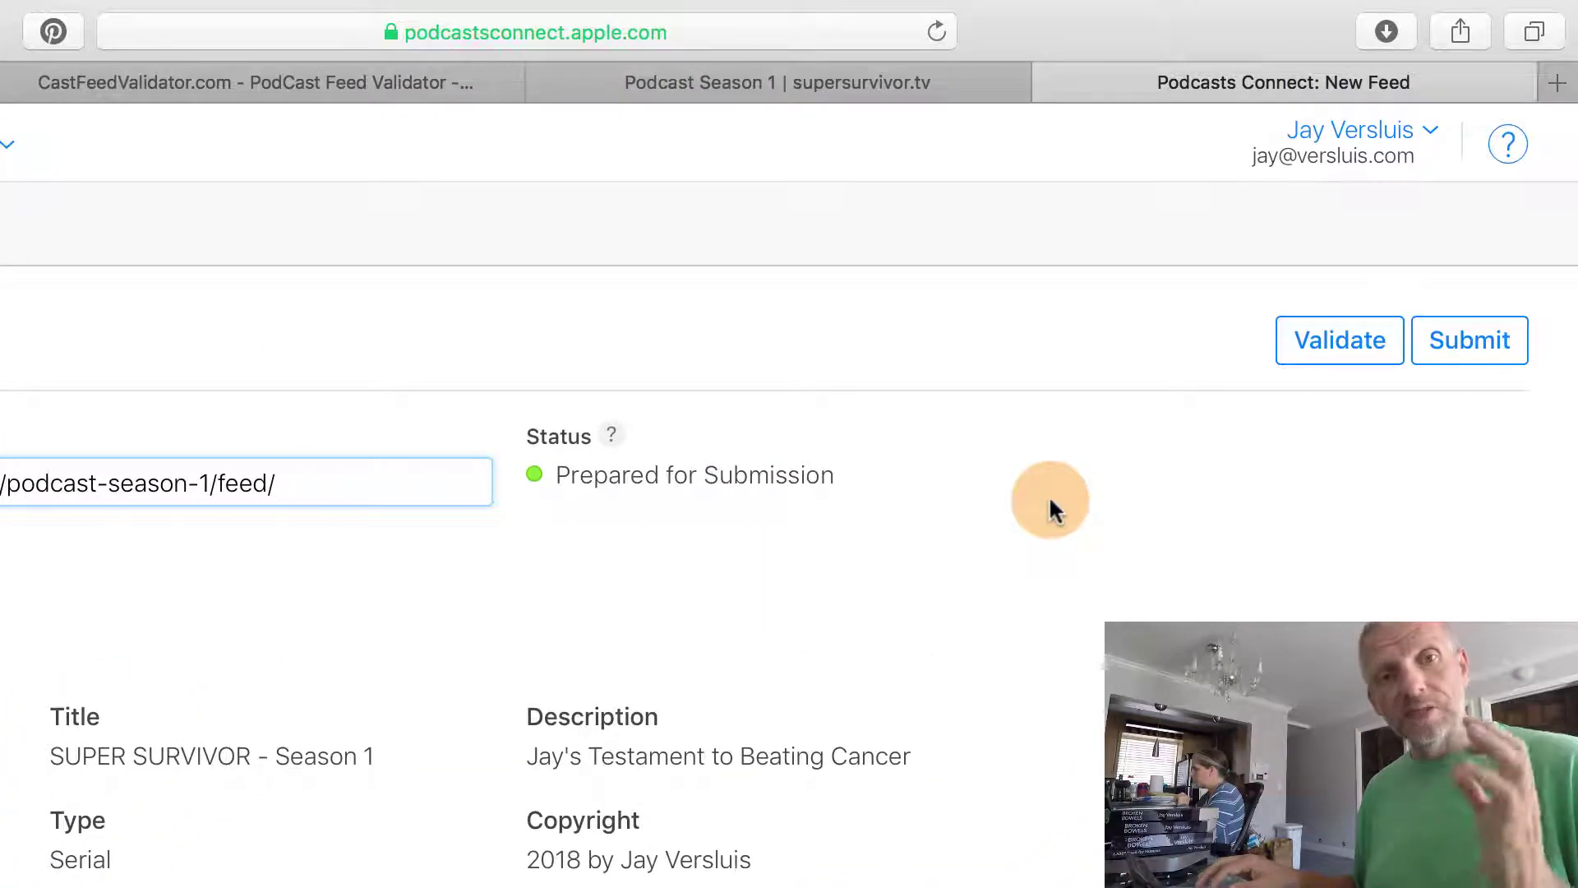
# Submit SUPER SURVIVOR - Season 1 for review and dismiss the success confirmation.
pyautogui.click(1445, 353)
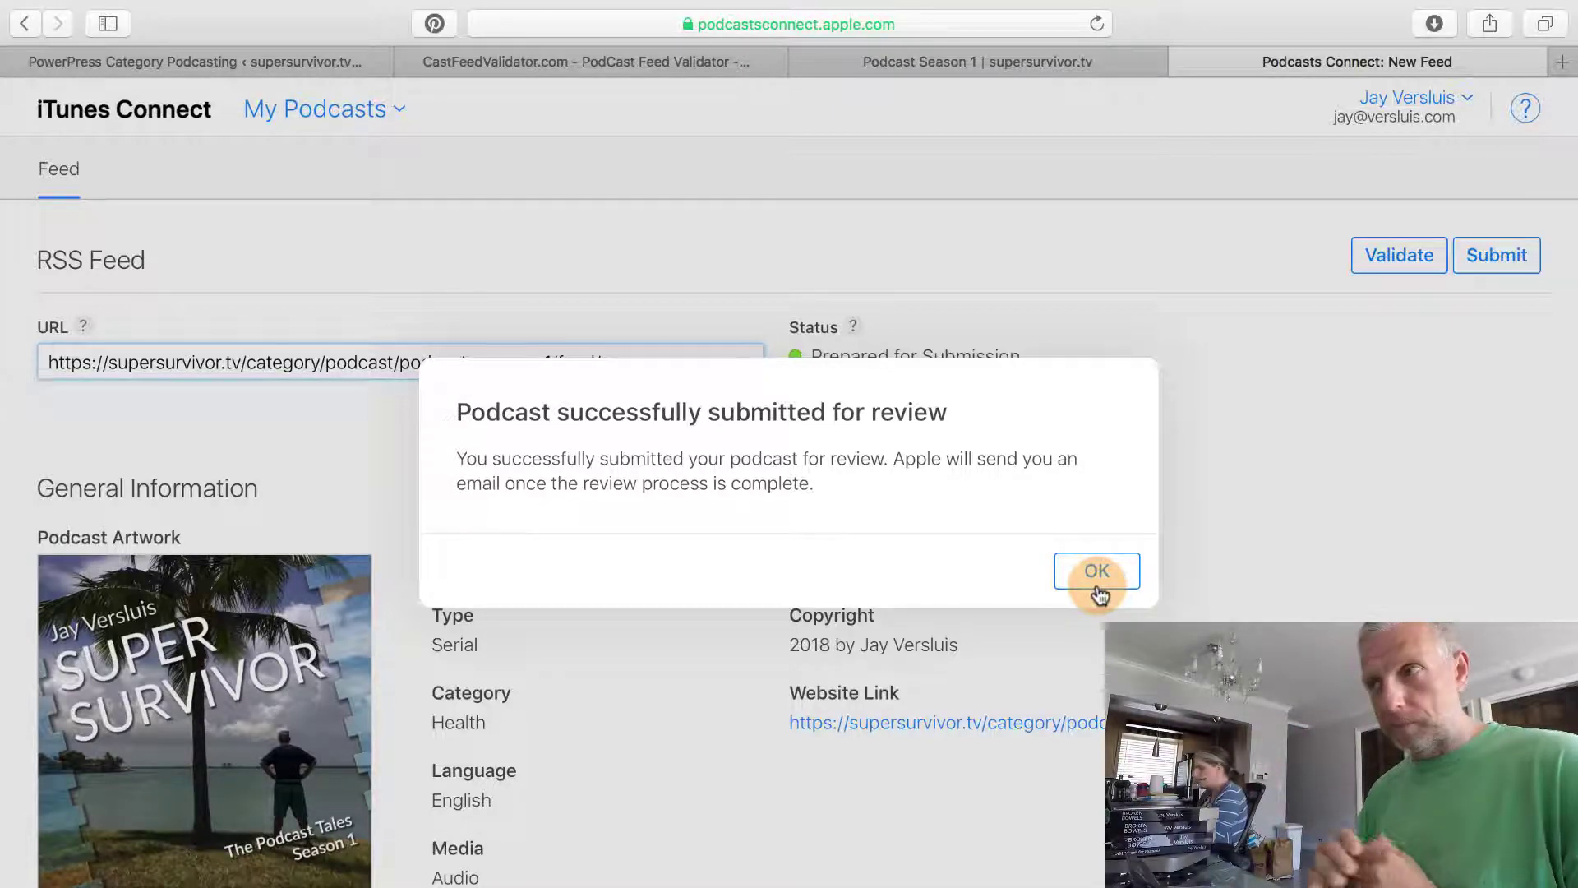
pyautogui.click(1098, 587)
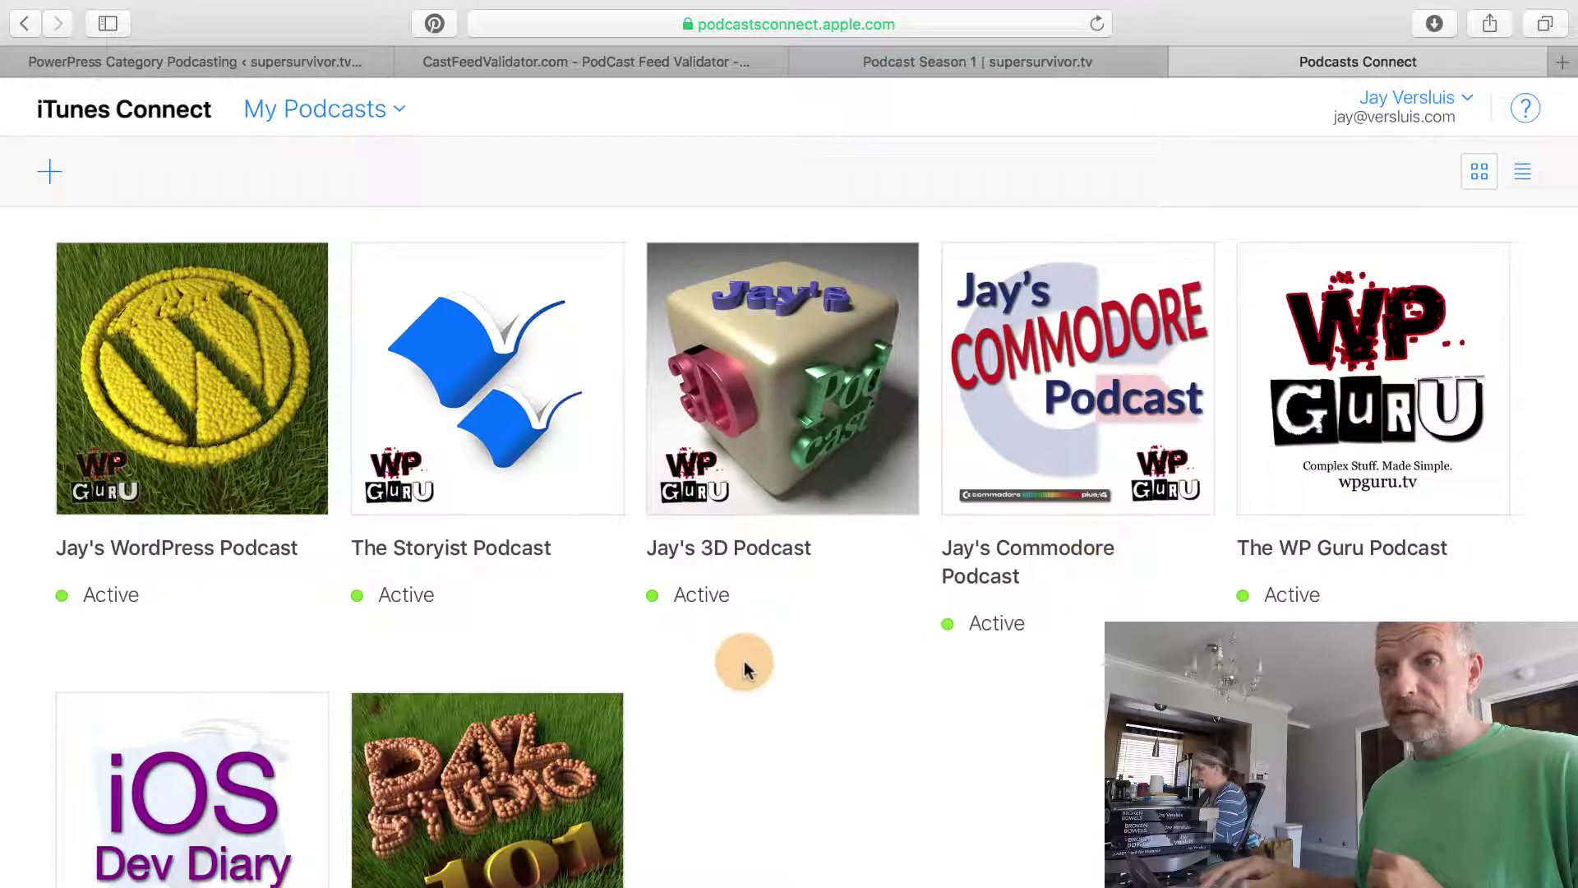
# Scroll the My Podcasts grid to find the Season 1 tile marked Submitted for Review.
pyautogui.scroll(-3, 787, 723)
pyautogui.scroll(3, 786, 723)
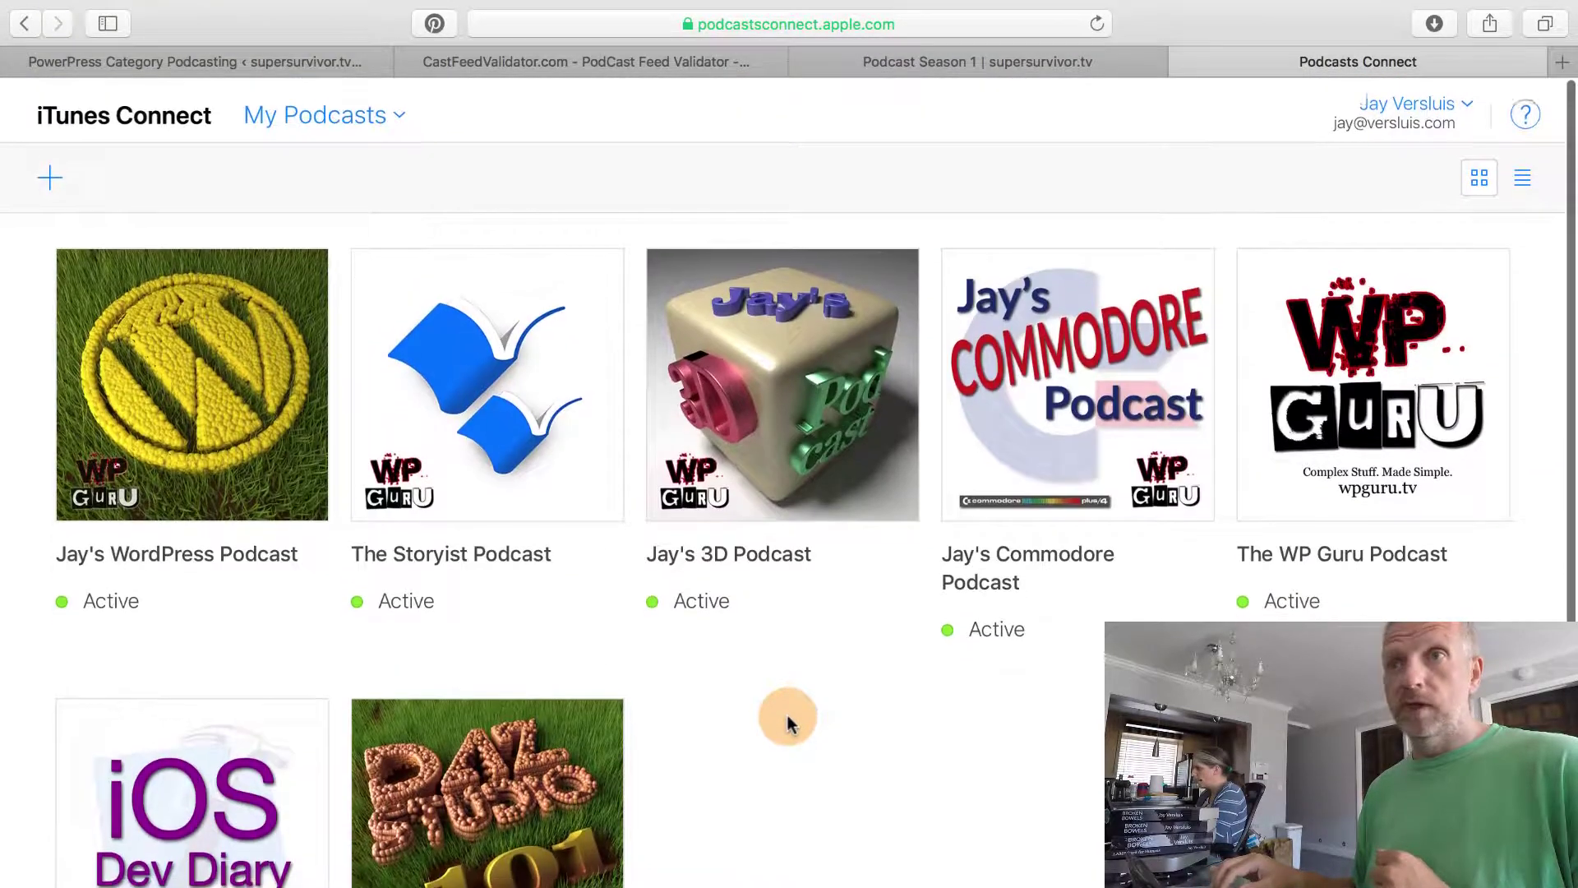